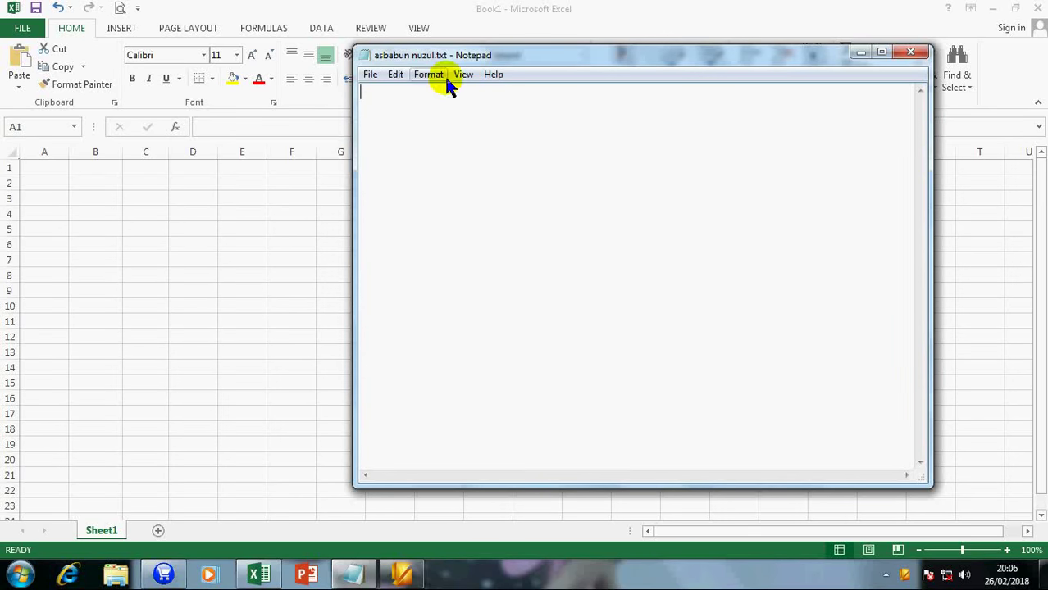
Step: Write Notepad notes on computing kayu glondong volume from length and diameter, and plan a table
left_click_drag(447, 55, 447, 75)
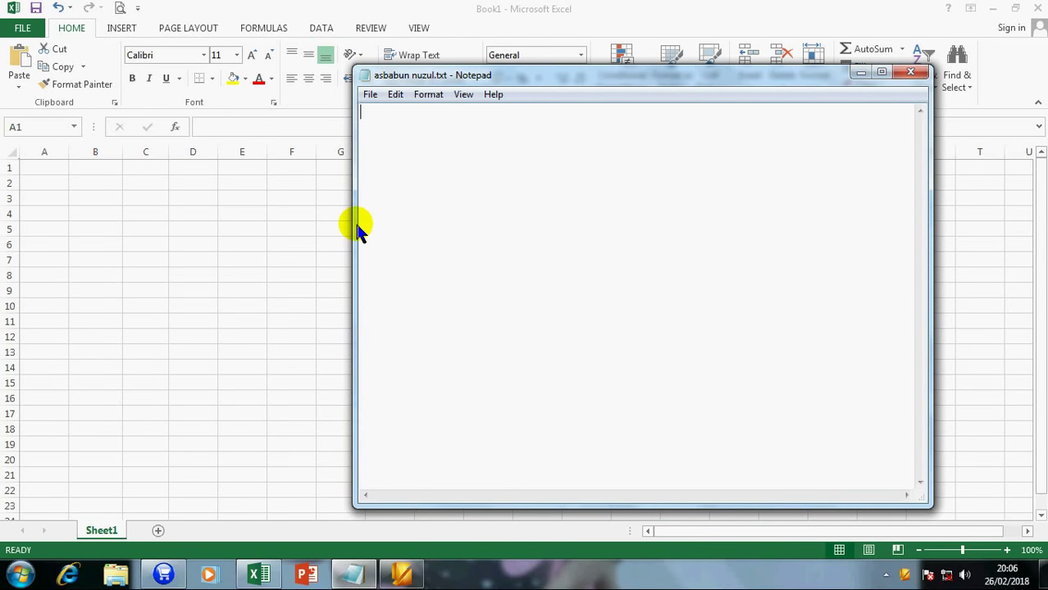
type("cara meng")
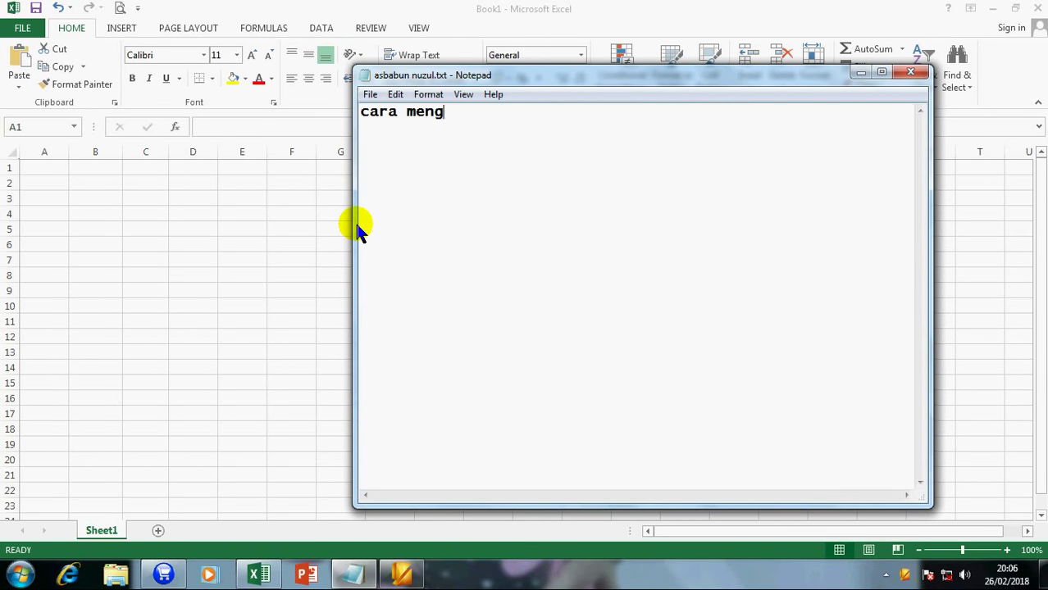
type("hitung kubikas")
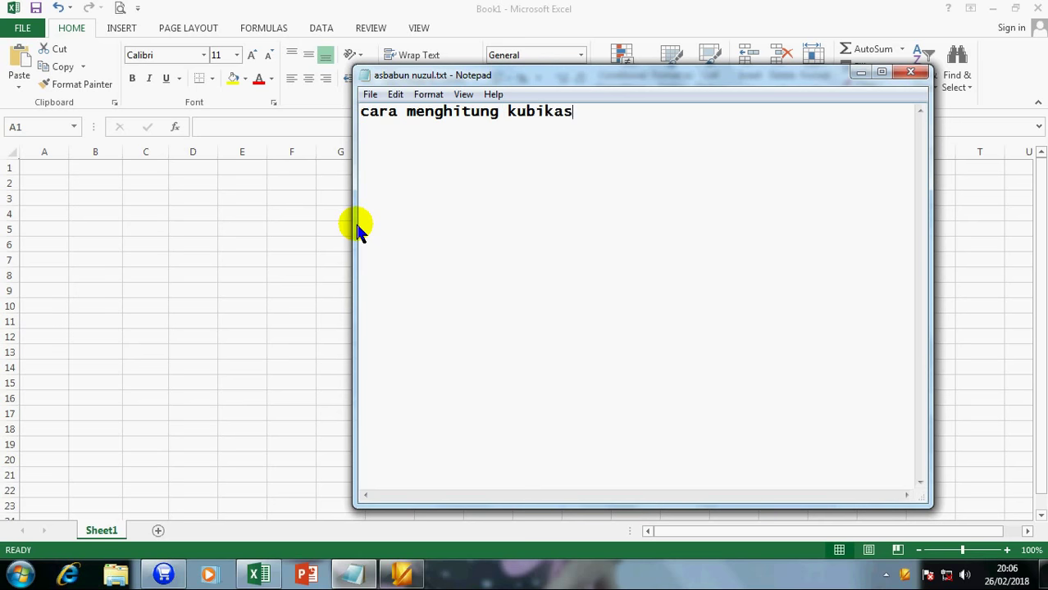
type("i kayu glon")
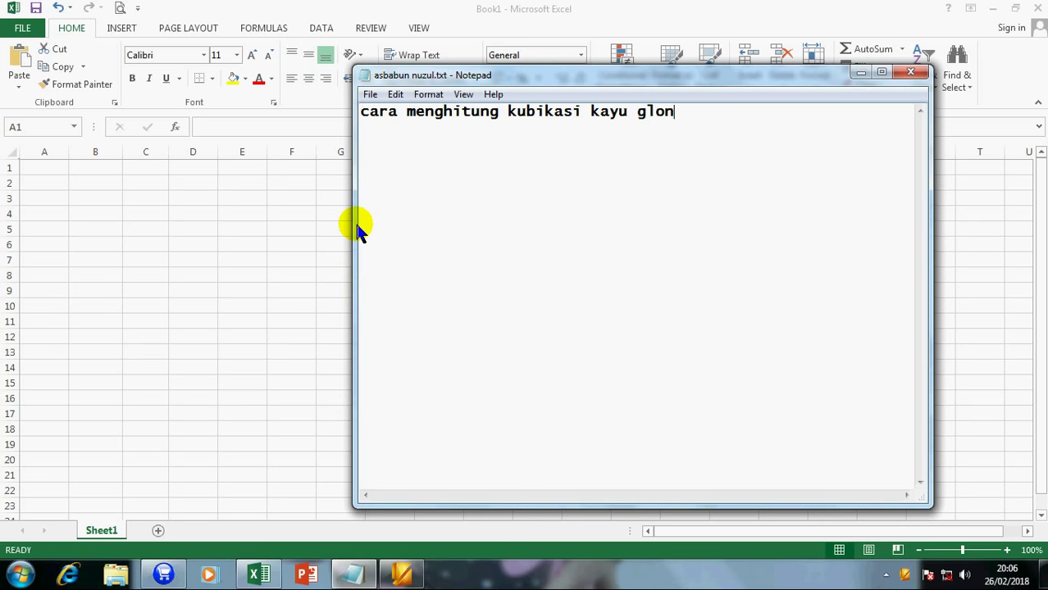
type("dong  ")
type("untuk ")
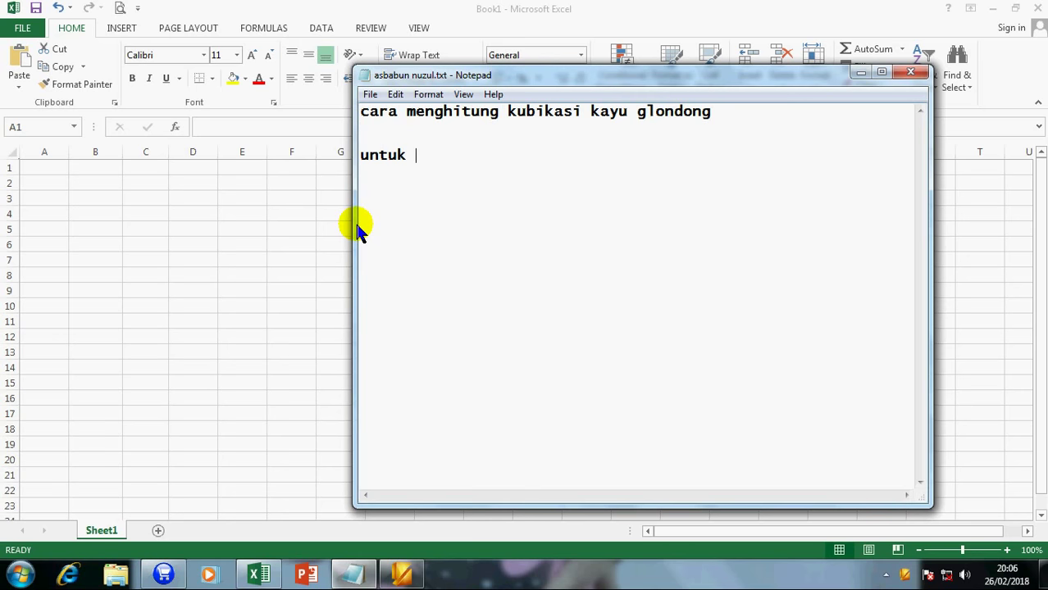
type("menghitung kubi")
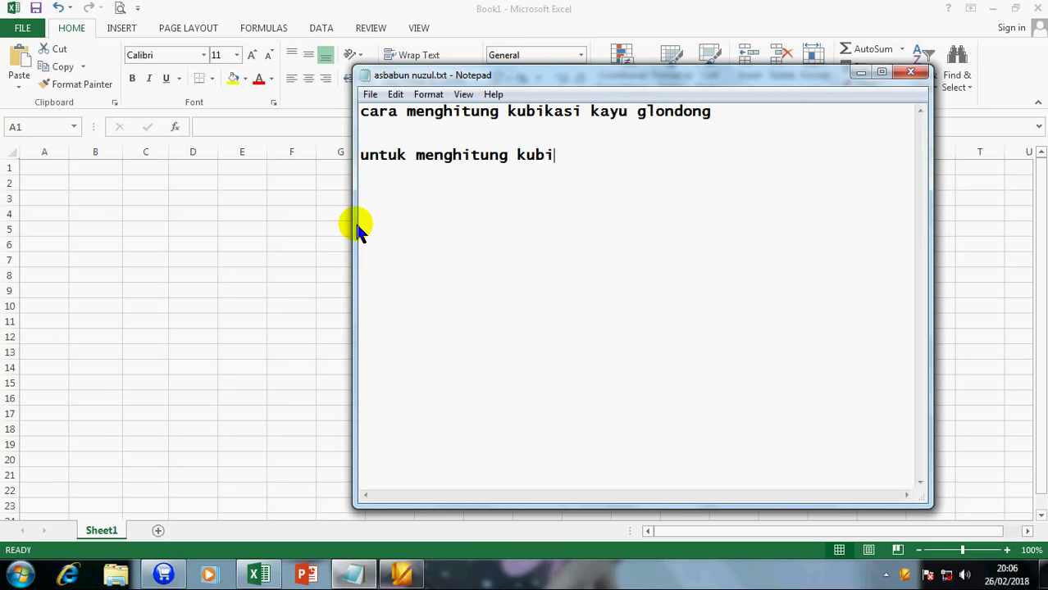
type("kasi ")
type("kayu glond")
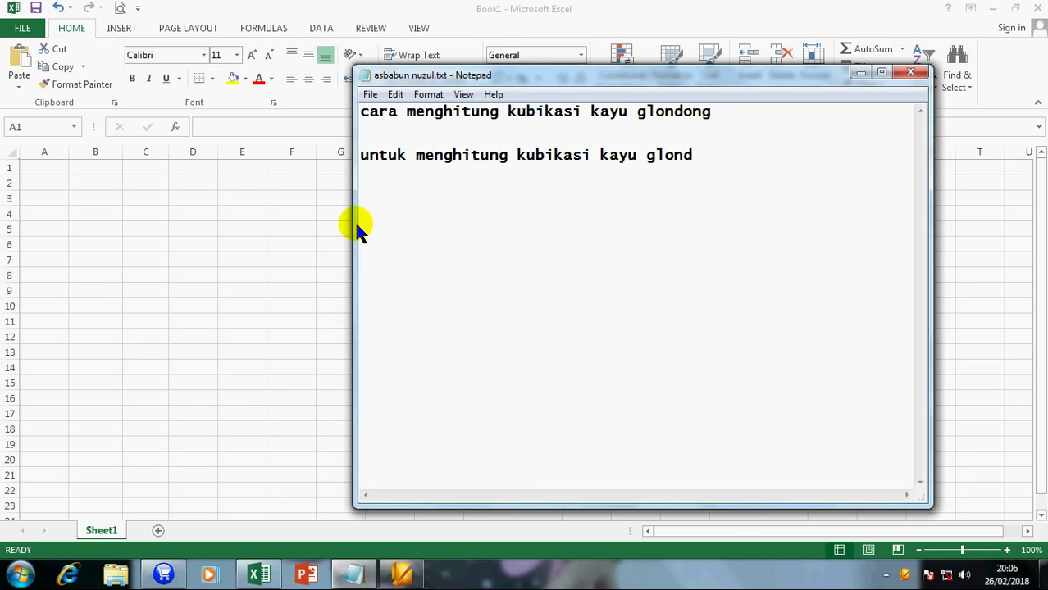
type("ong dibutuhkan  ")
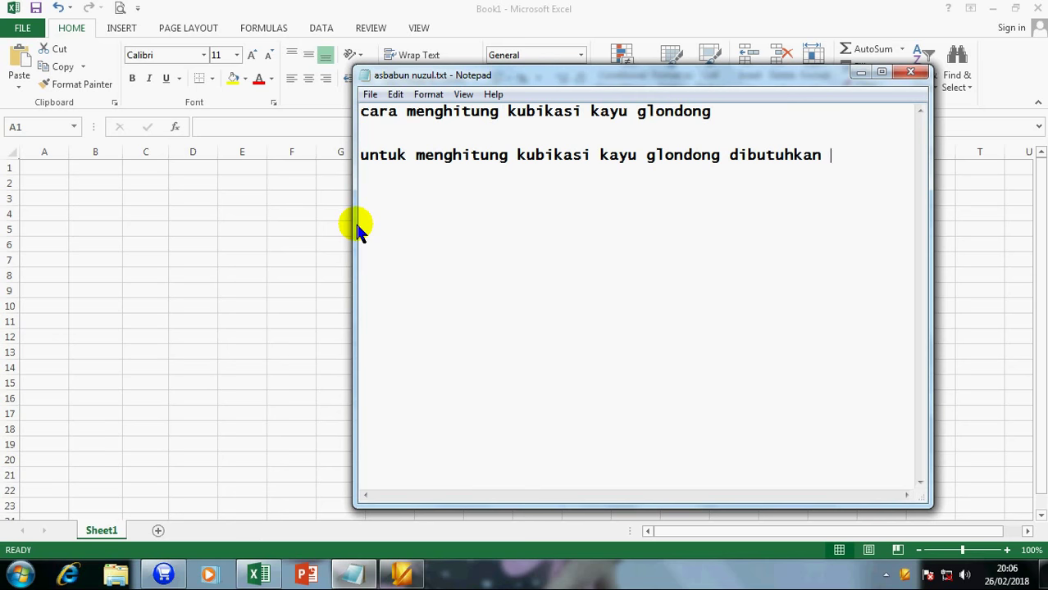
type("ukuran panja")
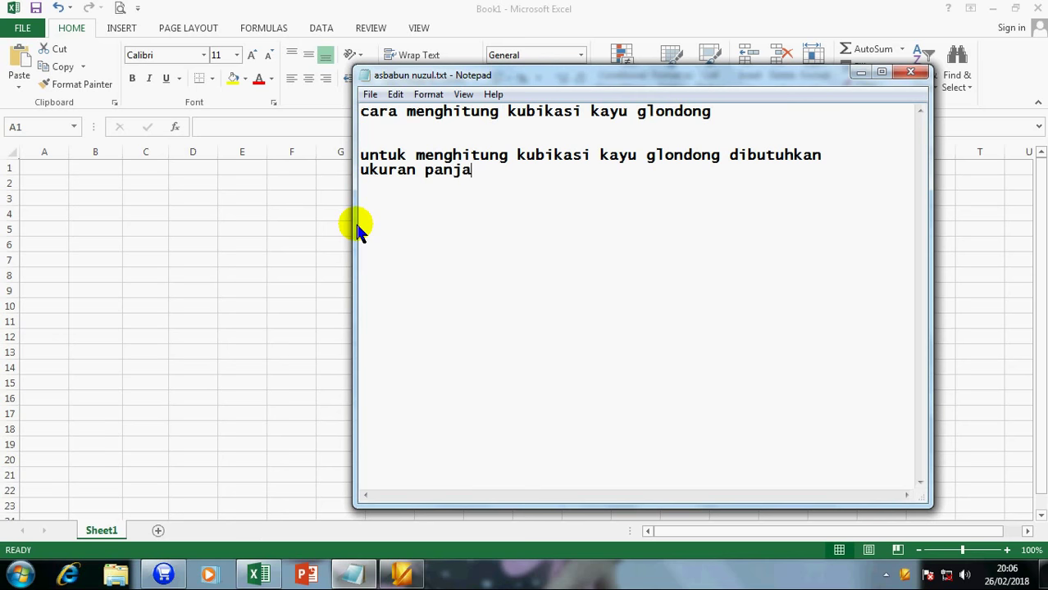
type("ng kayu dan di")
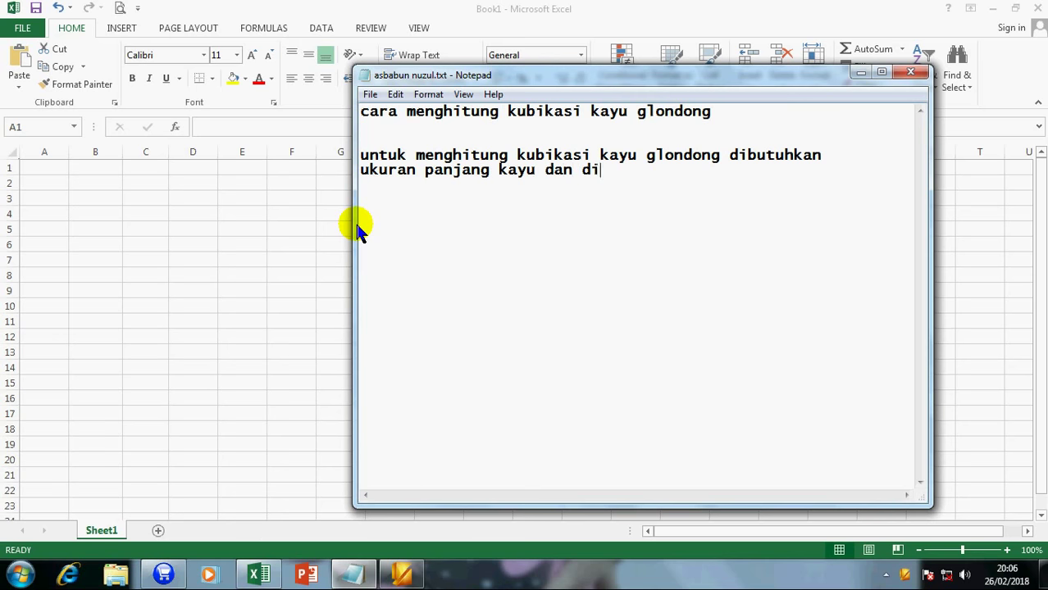
type("ameter kayu yang a")
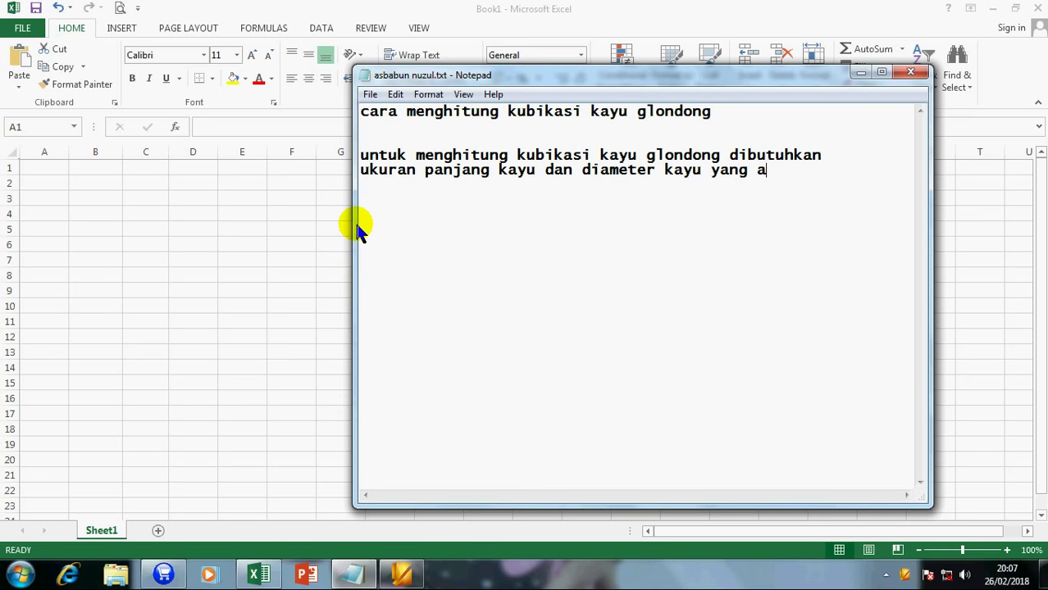
type("kan kita ")
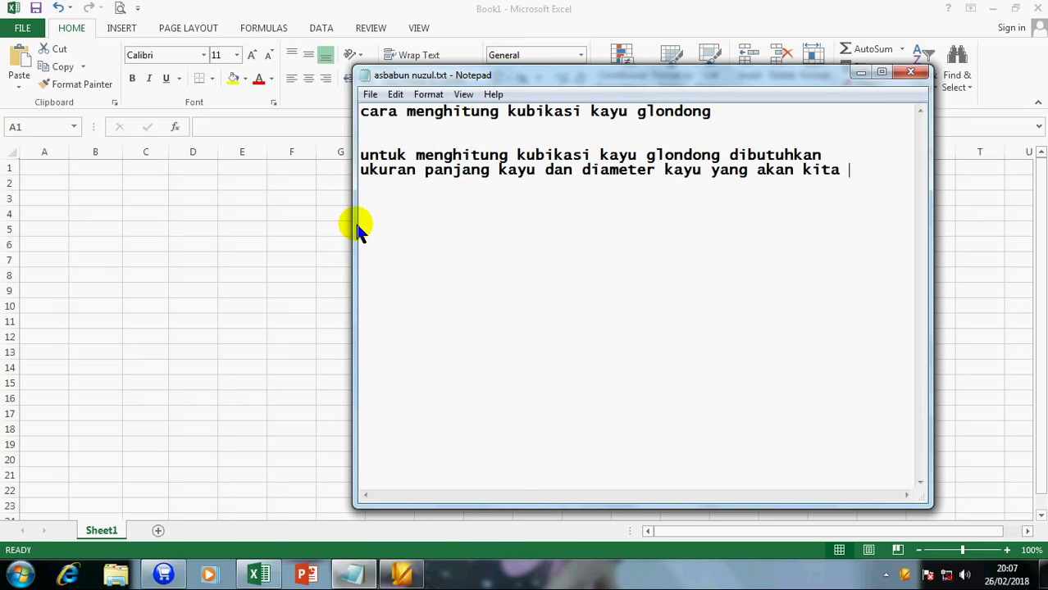
type("cari ")
type("berapa jm")
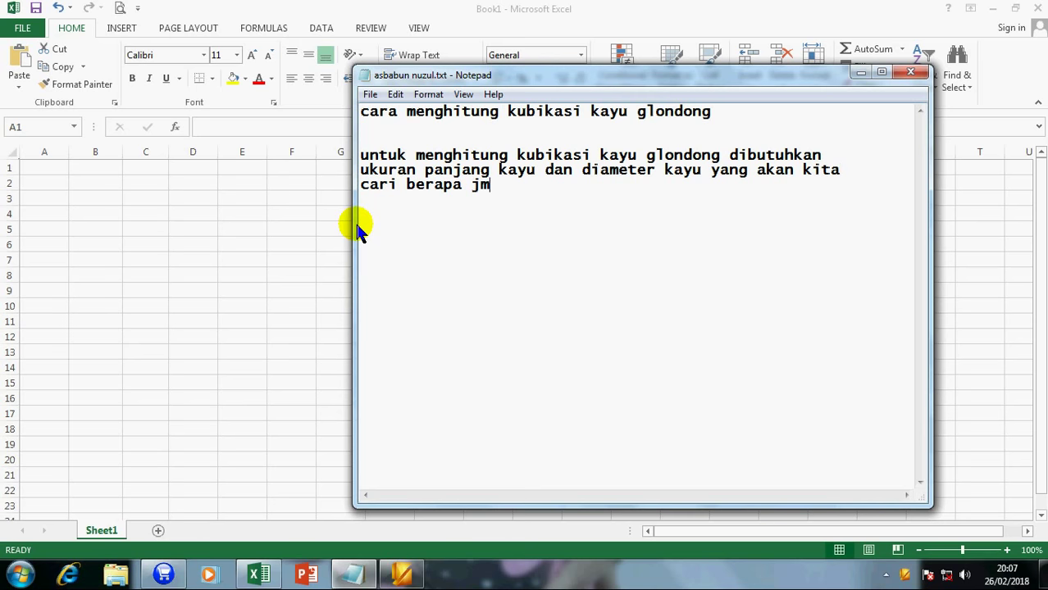
type("l kubikasi kayu ")
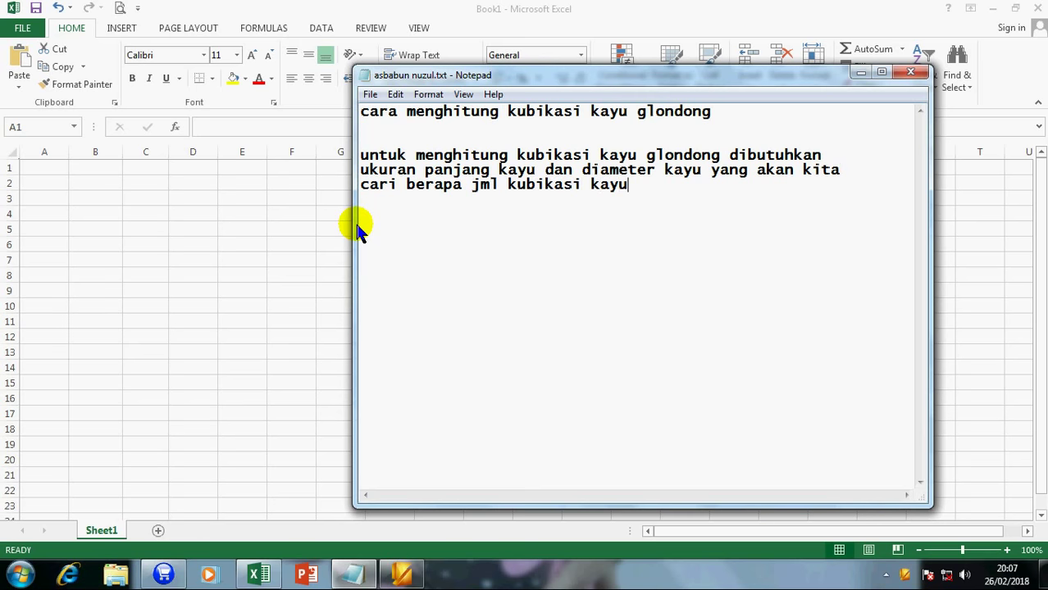
type("glondong ter")
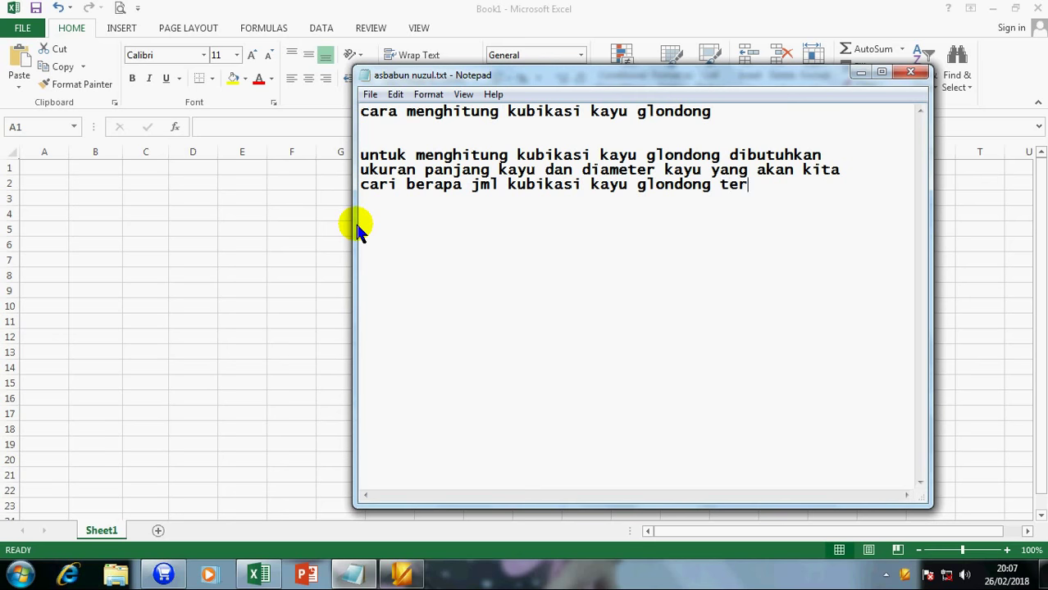
type("sebut")
key("Return")
type("pe")
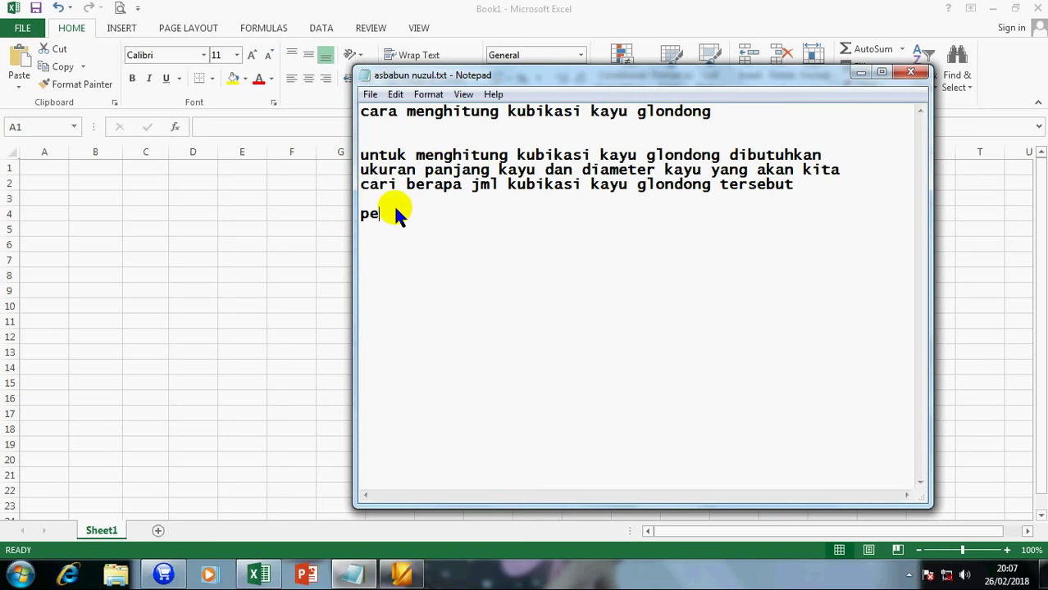
type("rtamakita akan")
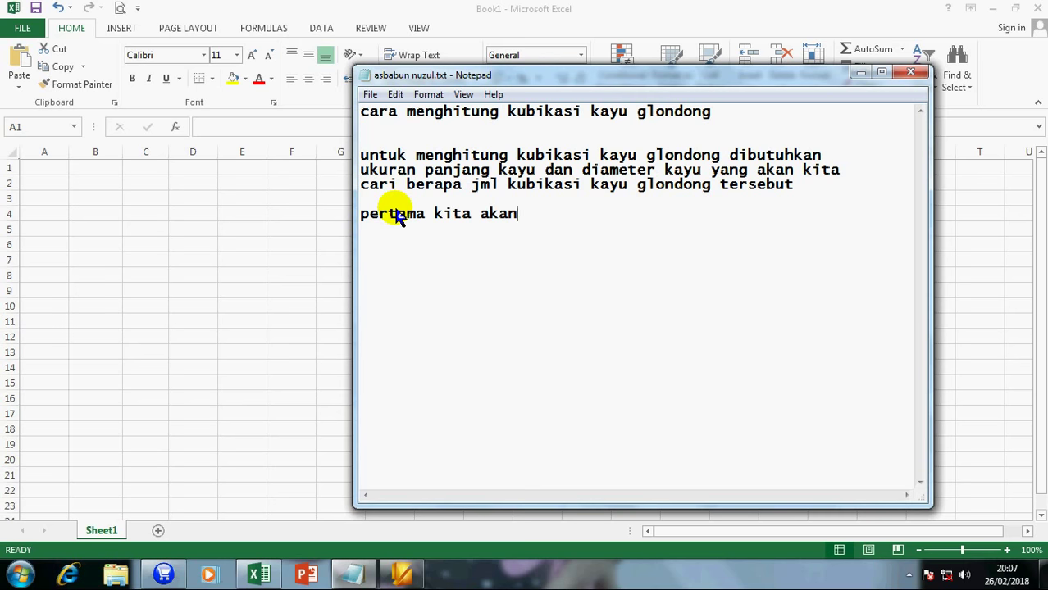
type(" membuat ")
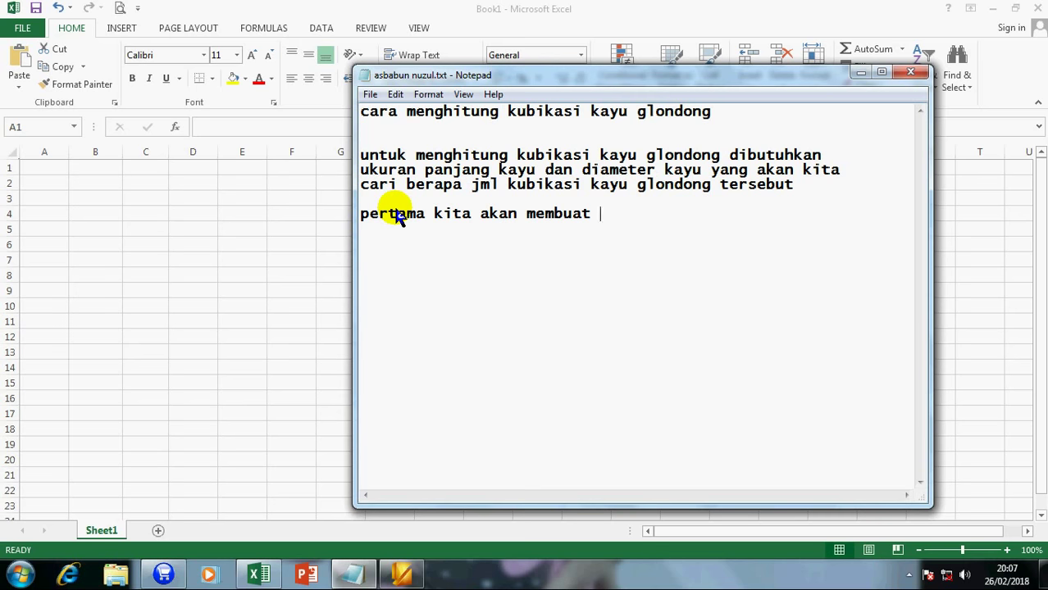
type("tabel ")
type("berdas")
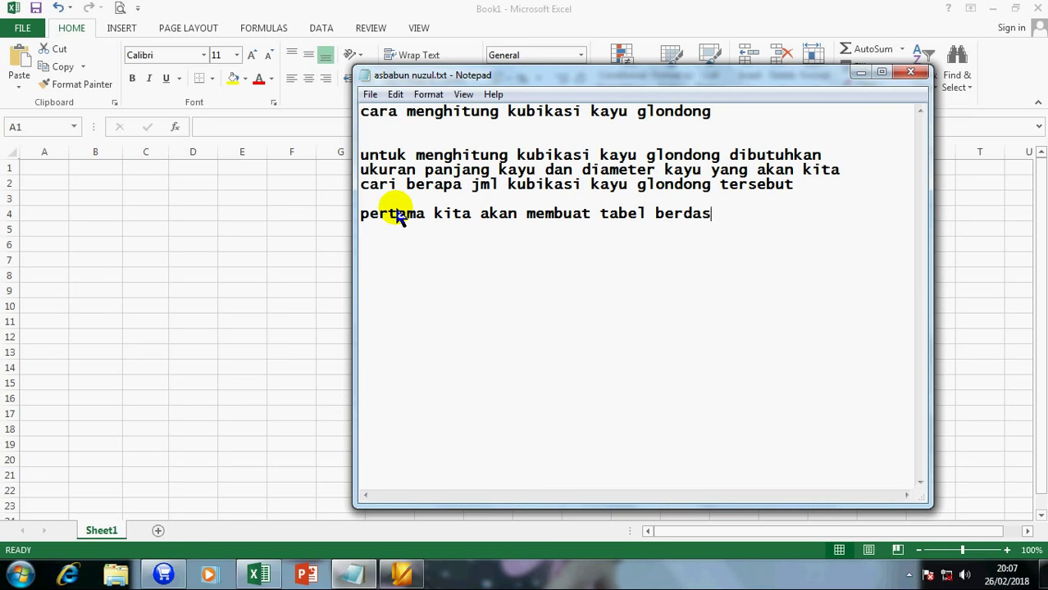
type("arkan ")
type("panjang d")
type("an ")
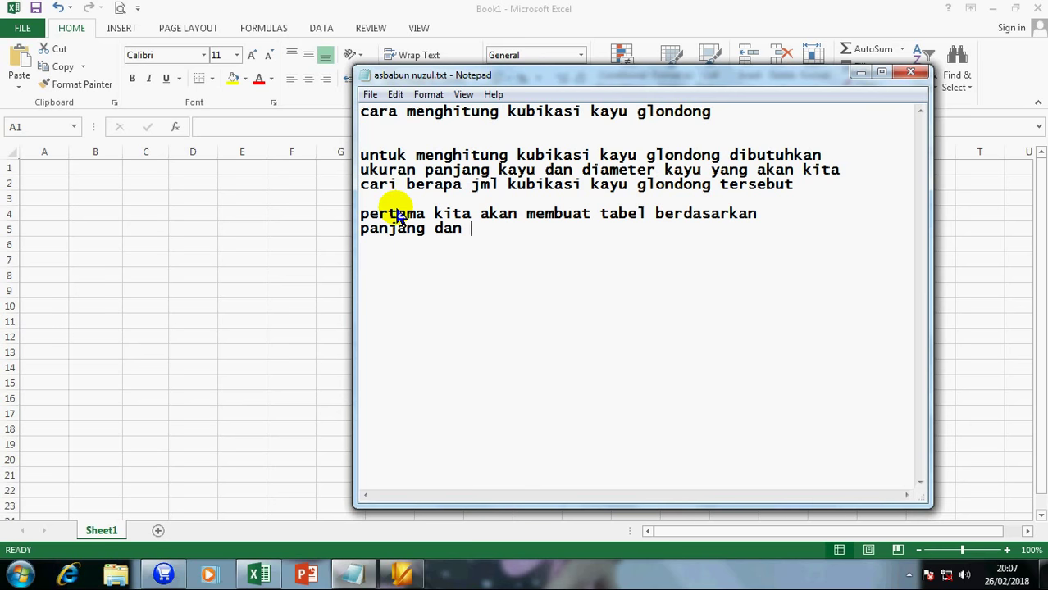
type("diameter")
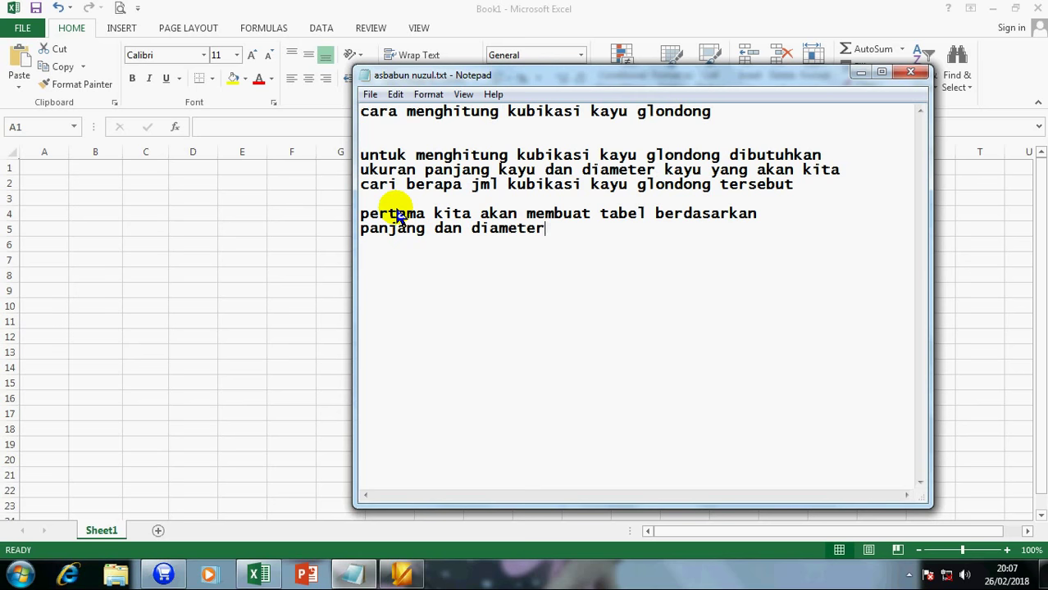
type(" kayuglondo")
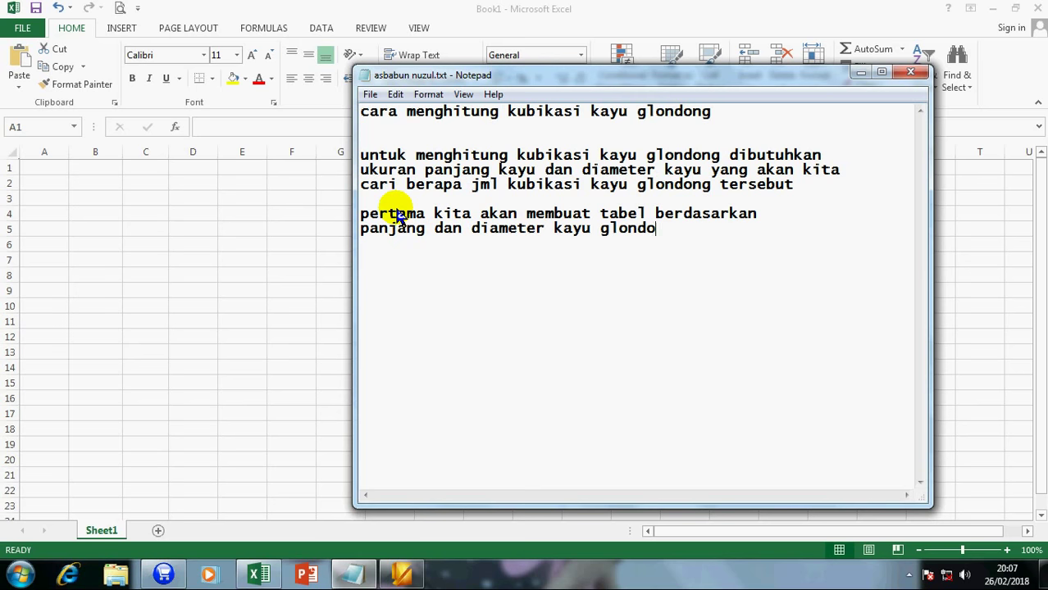
type("ng")
key("Return")
Step: Enter the title MENGHITUNG KUBIKASI KAYU GLONDONG in A1 at font size 16, bold
left_click(35, 170)
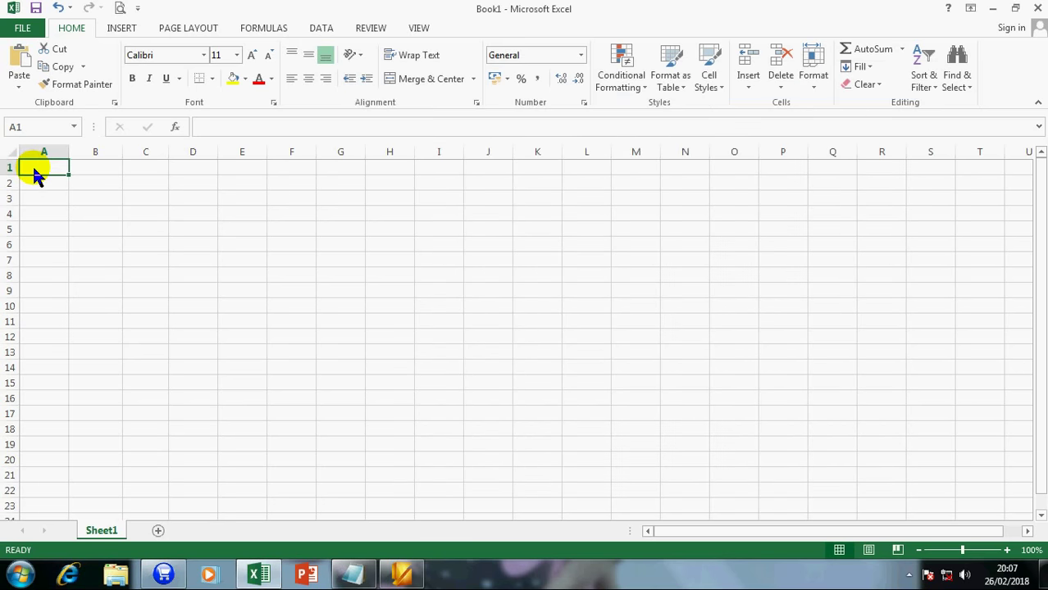
type("meng\\\\")
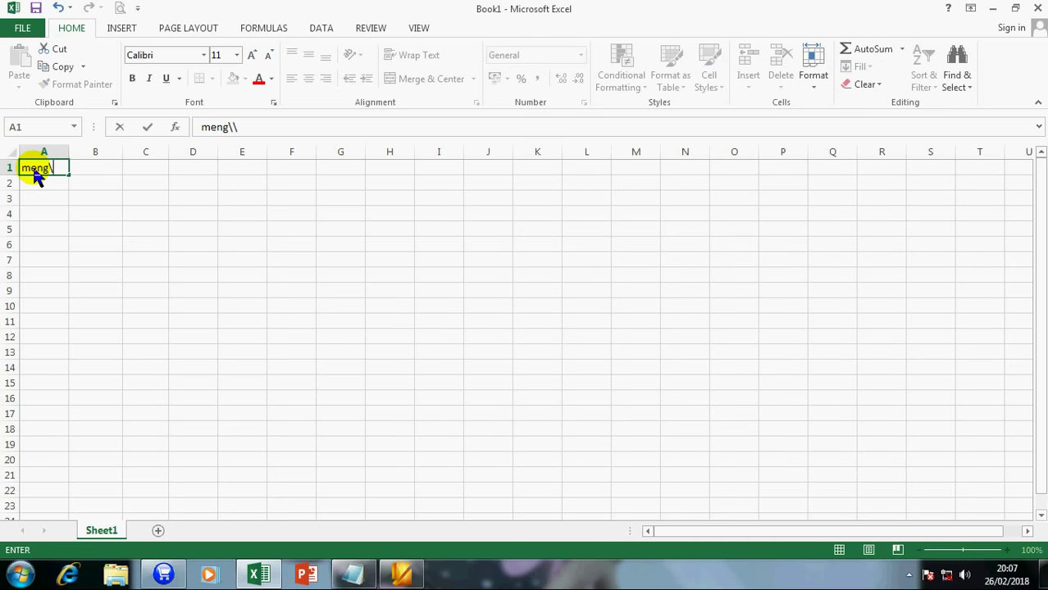
key("BackSpace")
key("BackSpace")
key("BackSpace")
type("ME")
type("NGHITUN")
type("G KUBIKASI KAYU G")
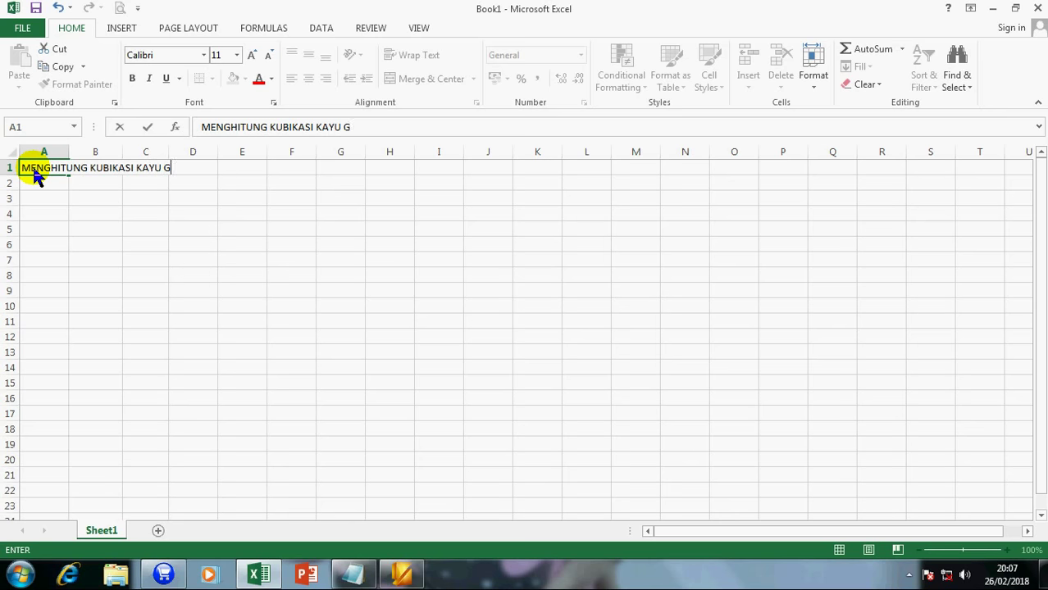
type("LONDONG")
key("Return")
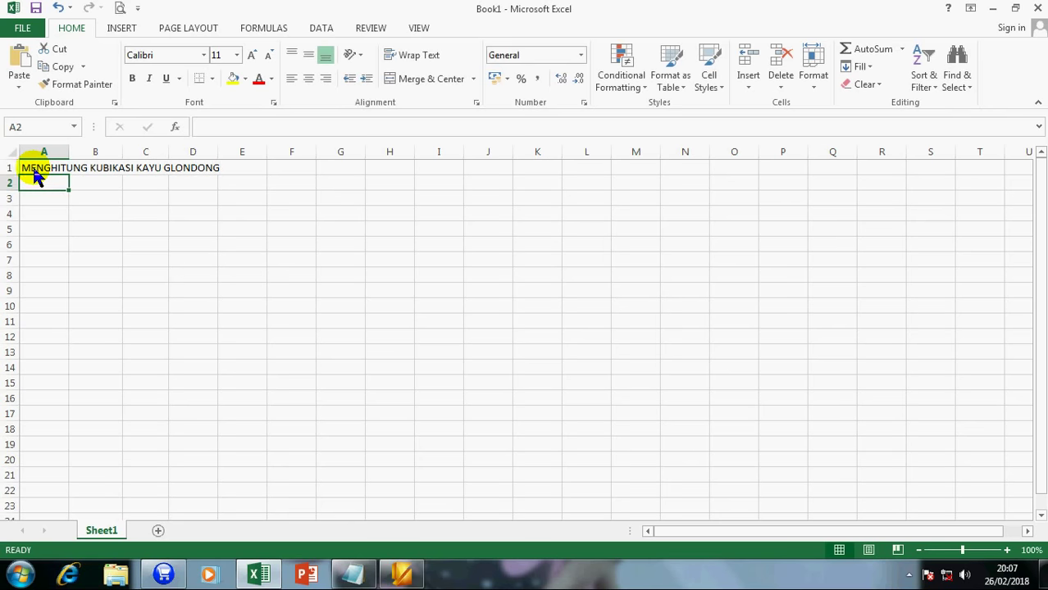
left_click(33, 171)
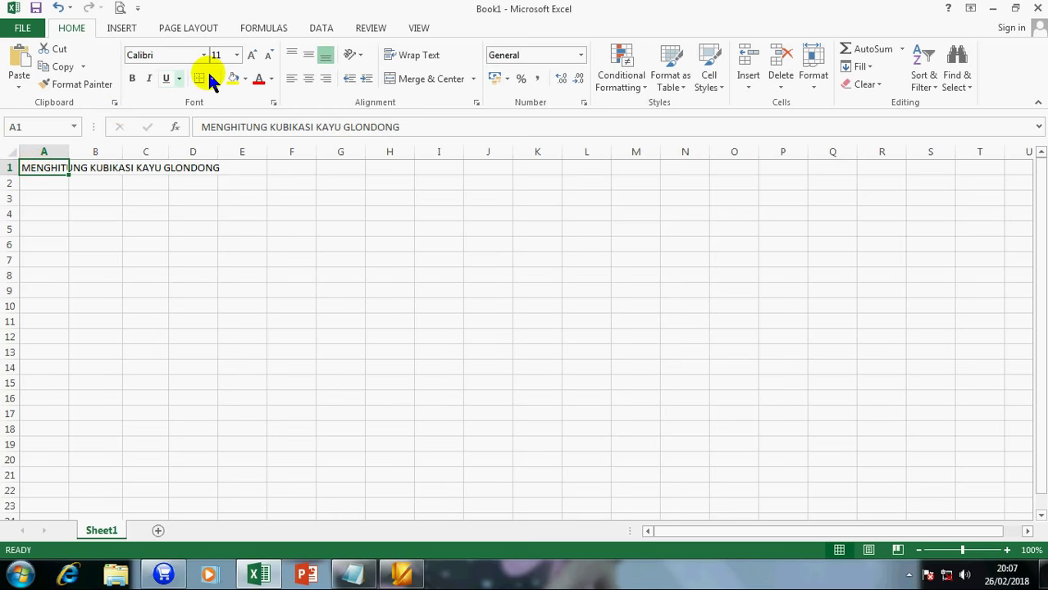
double_click(252, 55)
left_click(254, 55)
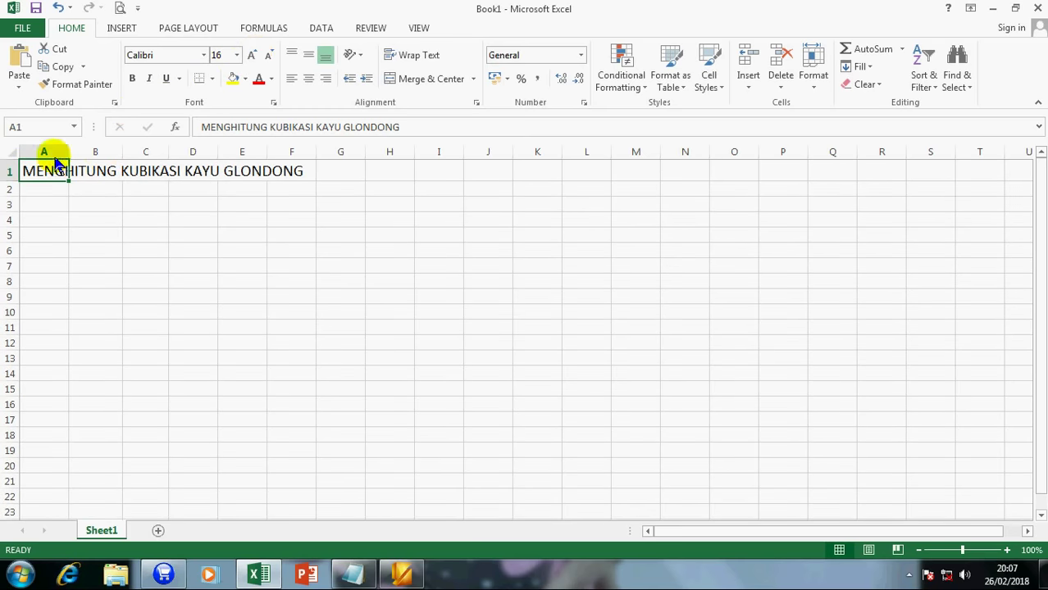
left_click(132, 78)
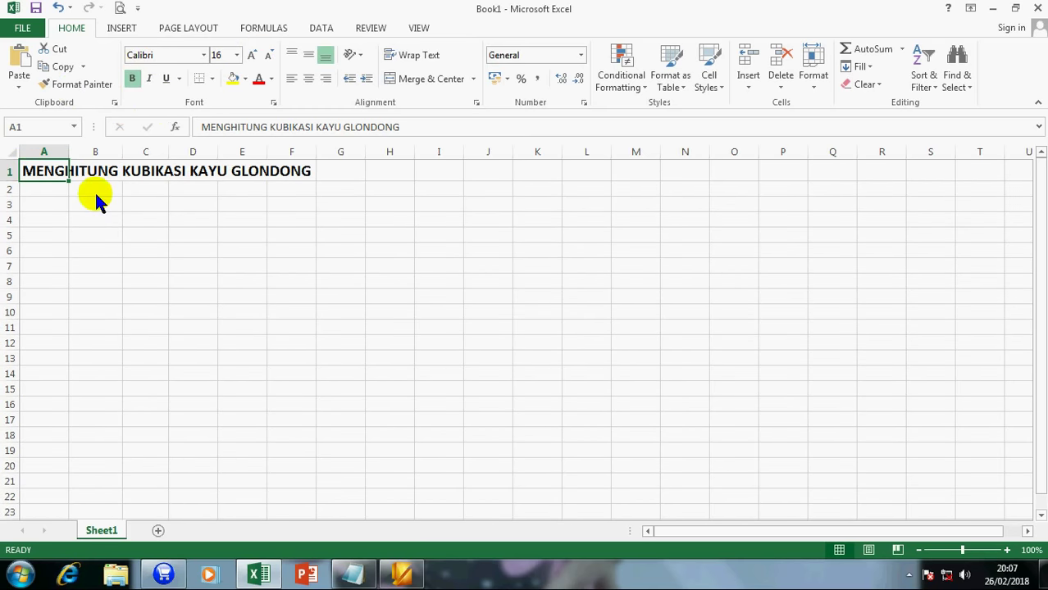
Step: Type the headers PANJANG, DIAMETER, JUMLAH and KUBIKASI across A2:D2
left_click(54, 190)
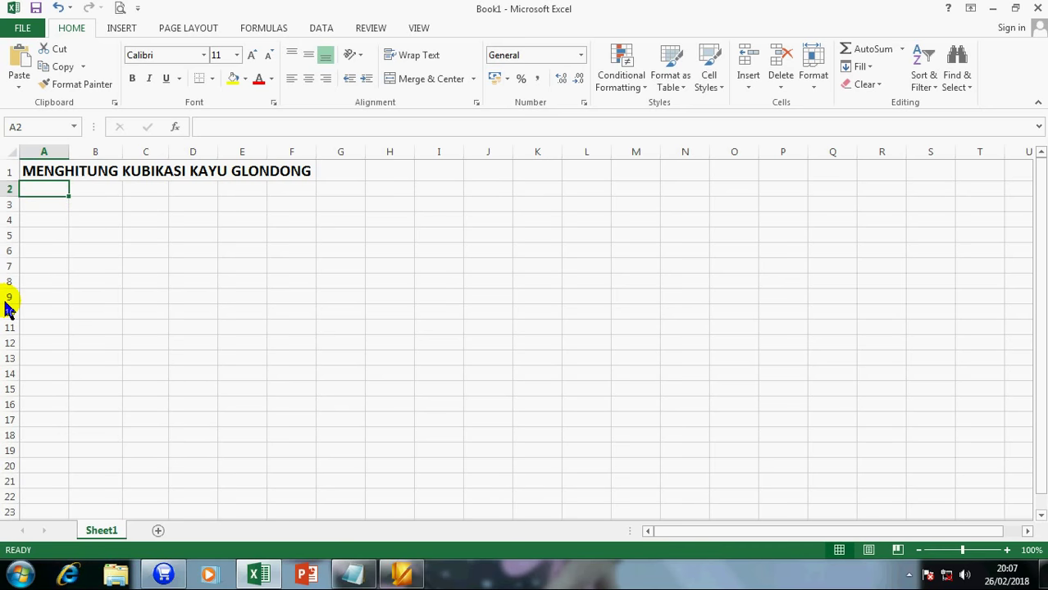
type("PANJANG")
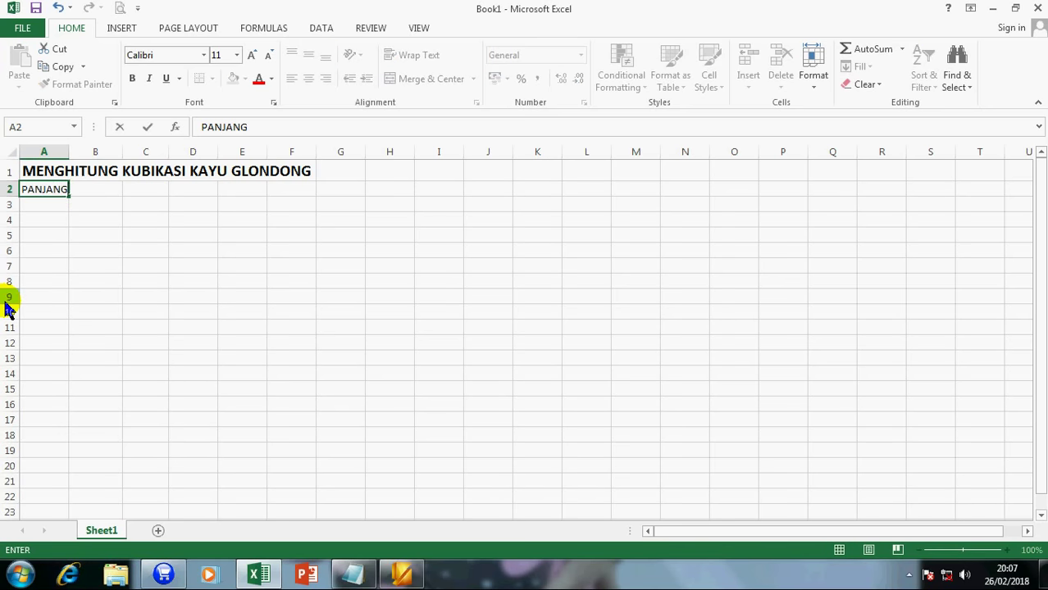
key("Tab")
type("DIAM")
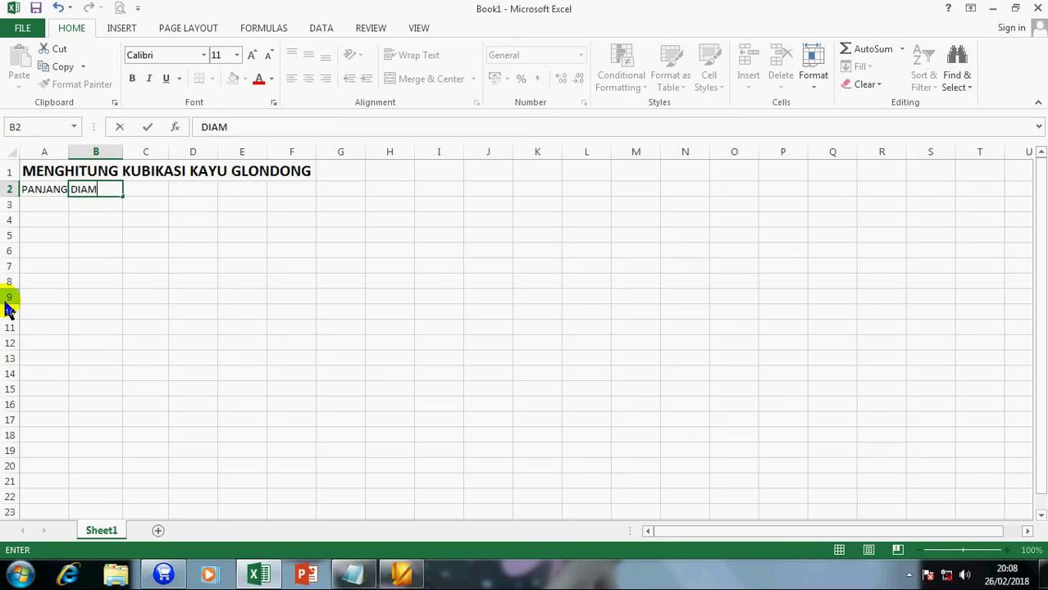
type("ETER")
key("Return")
key("Up")
key("Right")
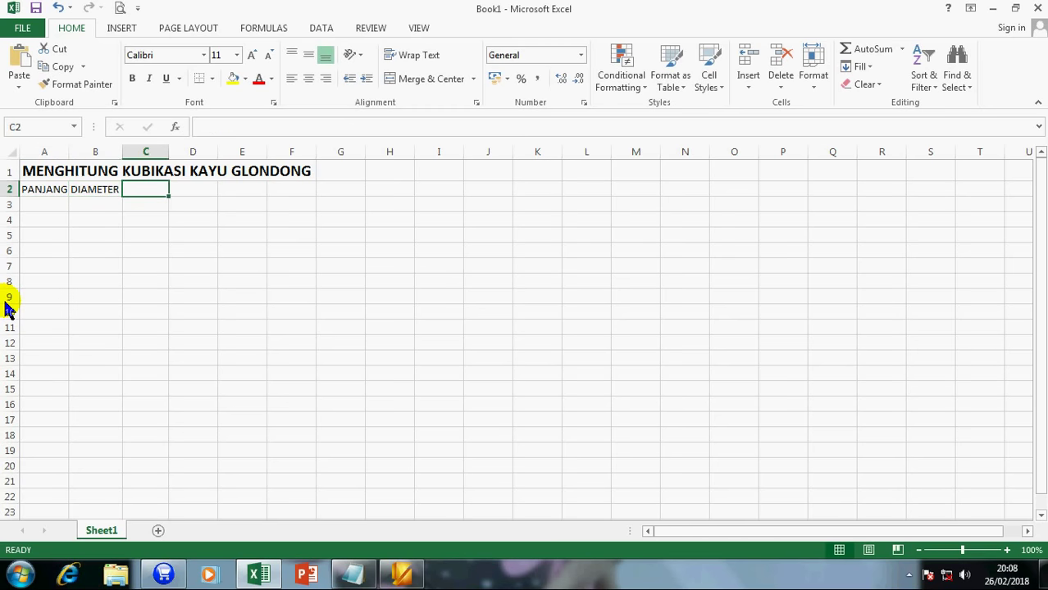
type("JUM")
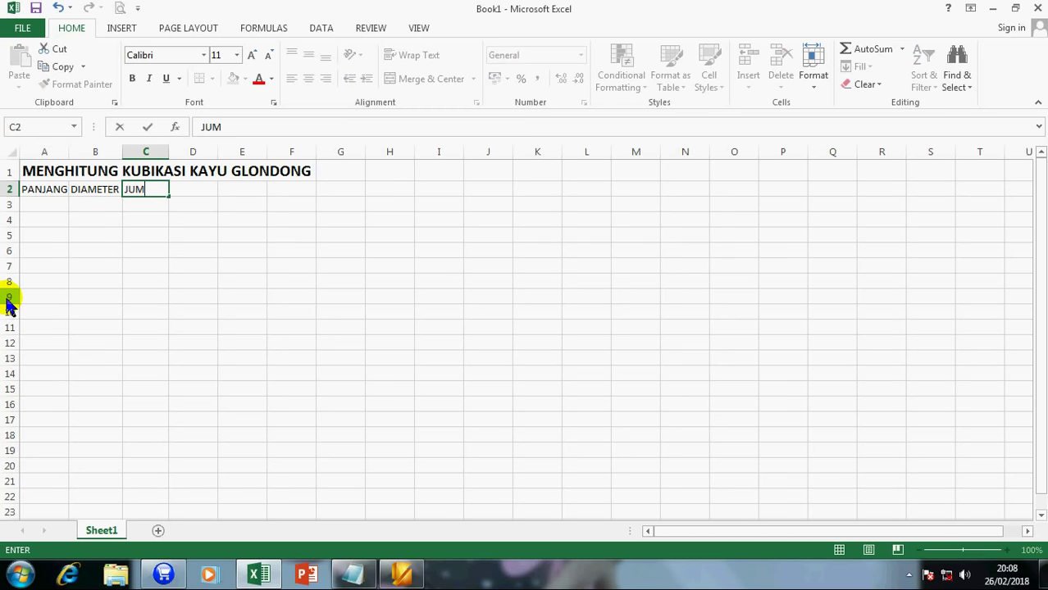
type("LAH")
key("Tab")
type("KUB")
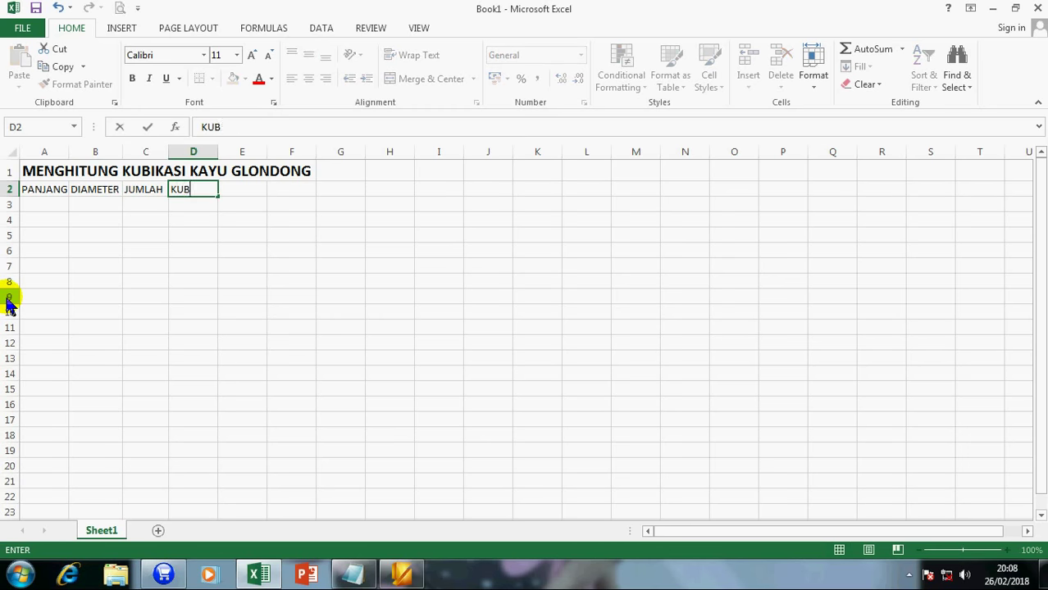
type("IKASI")
key("Return")
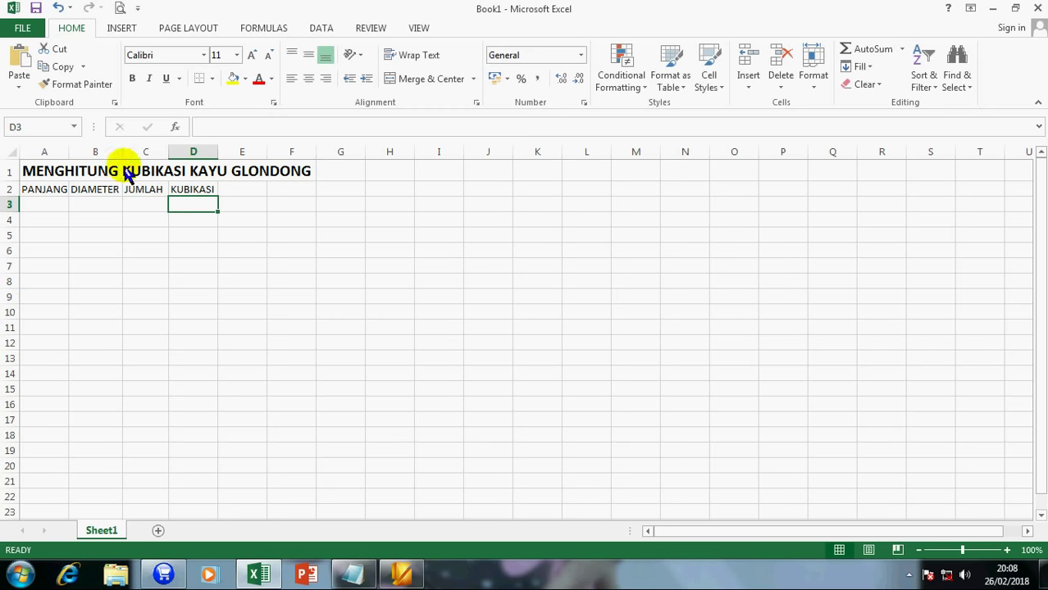
left_click(205, 194)
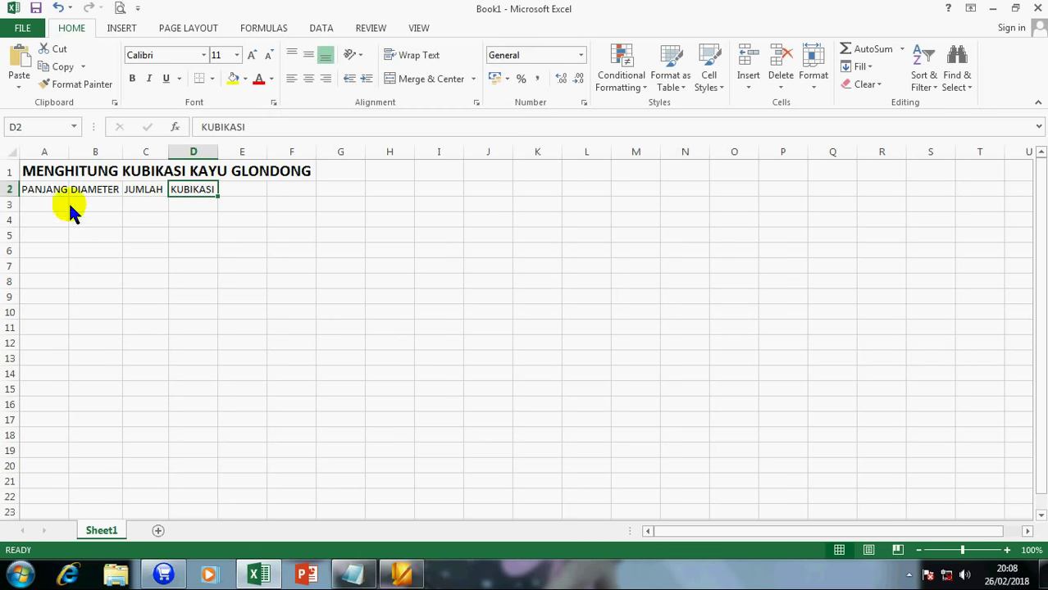
Step: Apply All Borders to the A2:D7 table and adjust column A's width
left_click_drag(34, 194, 196, 196)
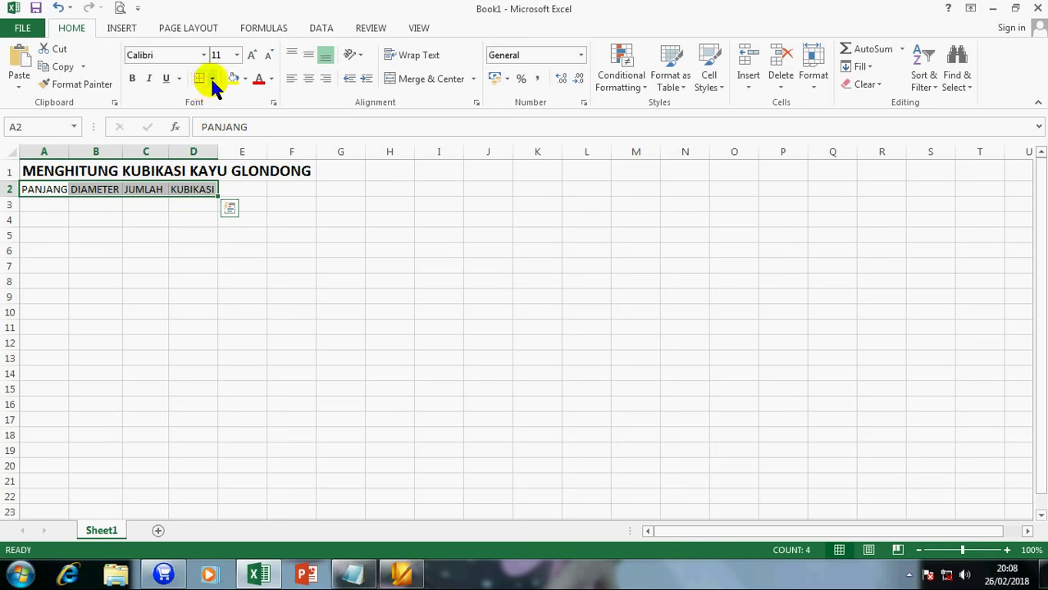
left_click(211, 79)
left_click(208, 207)
left_click_drag(57, 195, 207, 267)
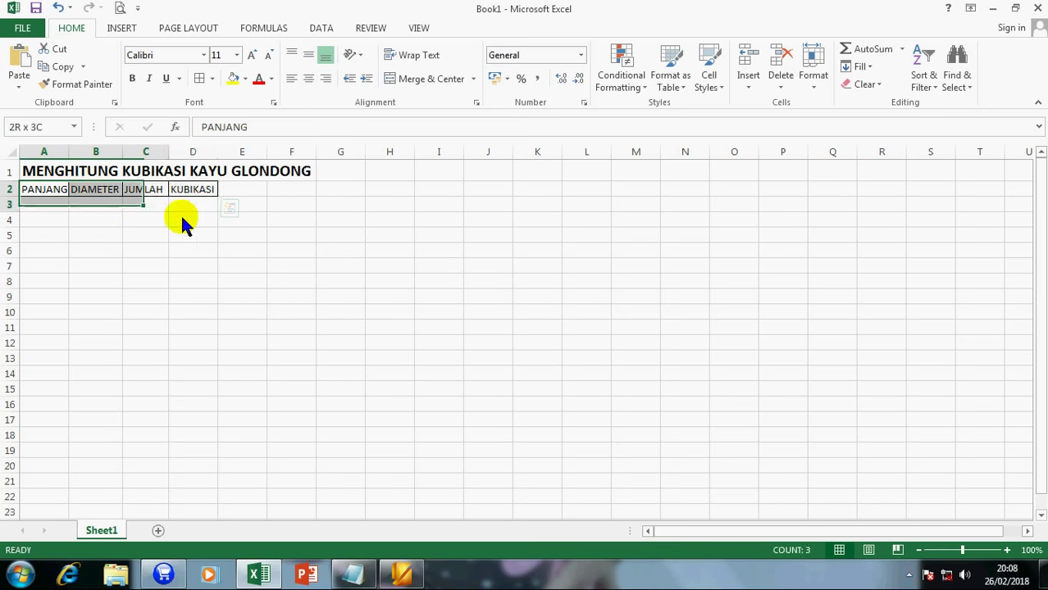
left_click(197, 81)
left_click(273, 226)
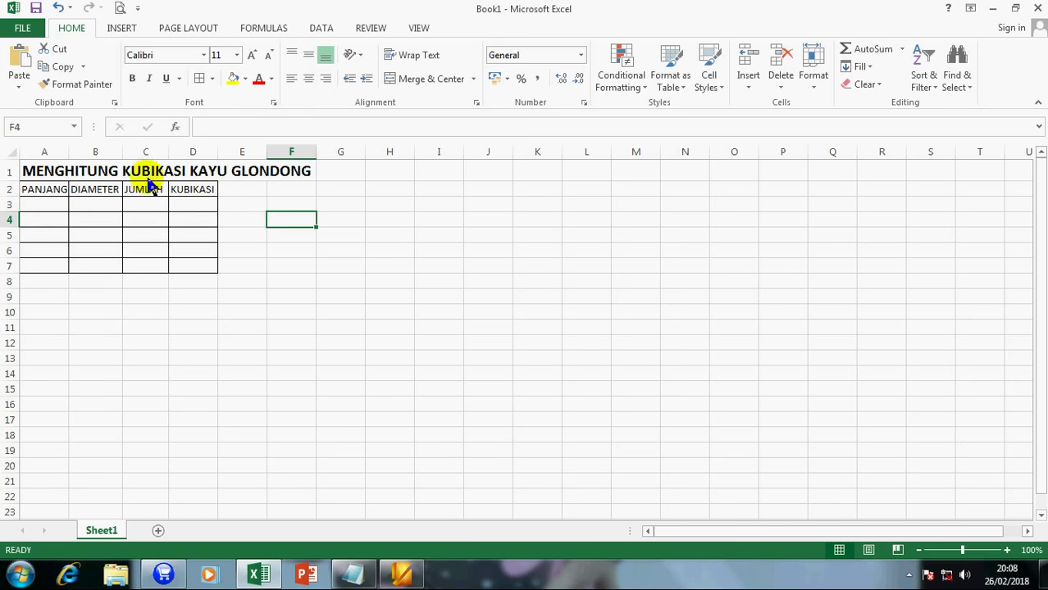
double_click(69, 151)
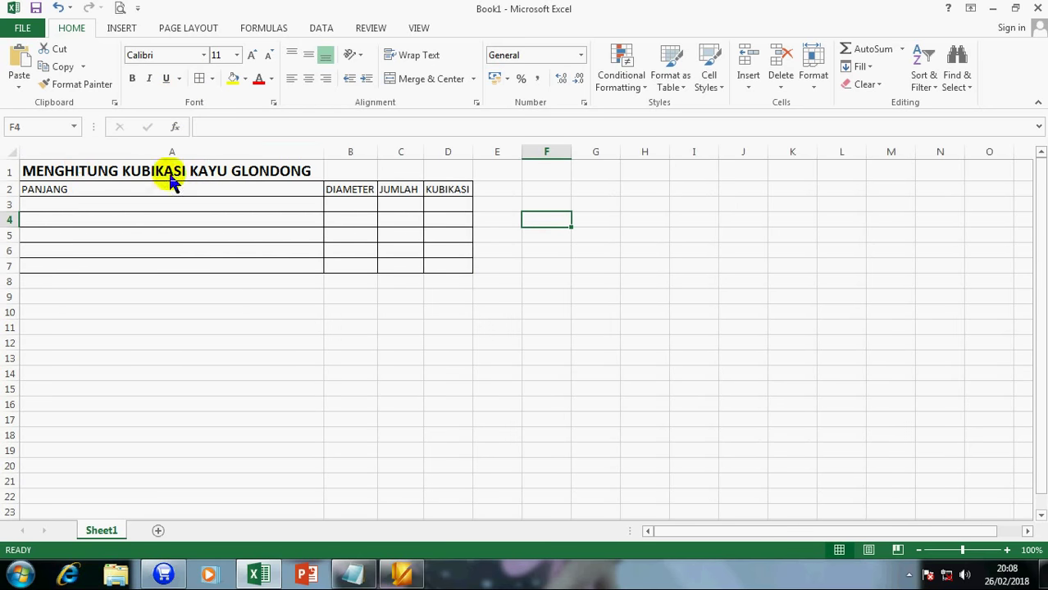
mouse_move(323, 151)
left_mouse_down()
mouse_move(87, 152)
mouse_move(260, 153)
left_mouse_up()
Step: Make the row 2 headers bold, middle-aligned and one font size larger
mouse_move(251, 191)
left_mouse_down()
mouse_move(111, 201)
mouse_move(47, 192)
left_mouse_up()
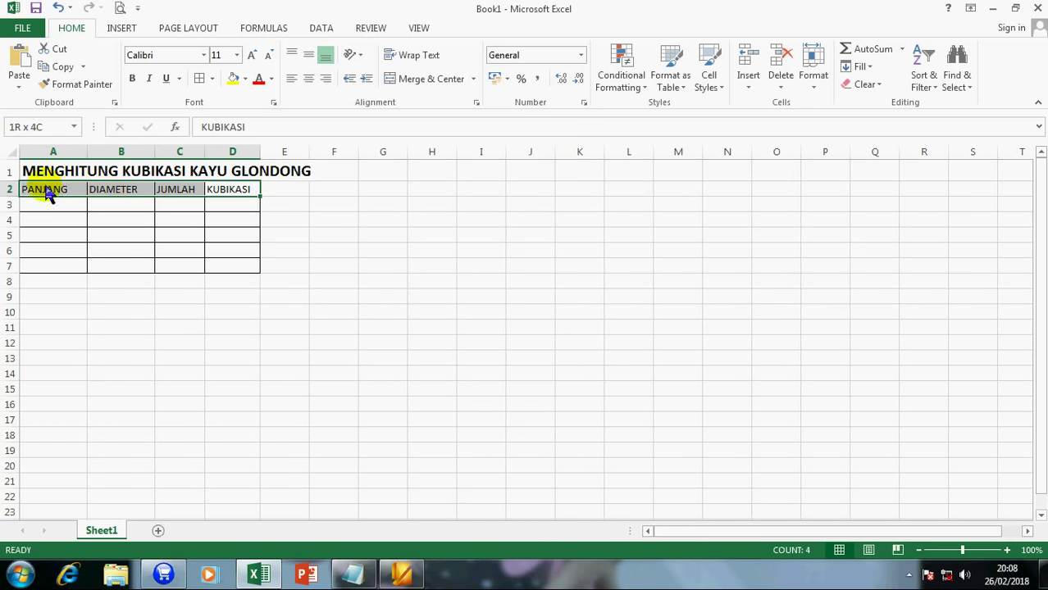
left_click(132, 78)
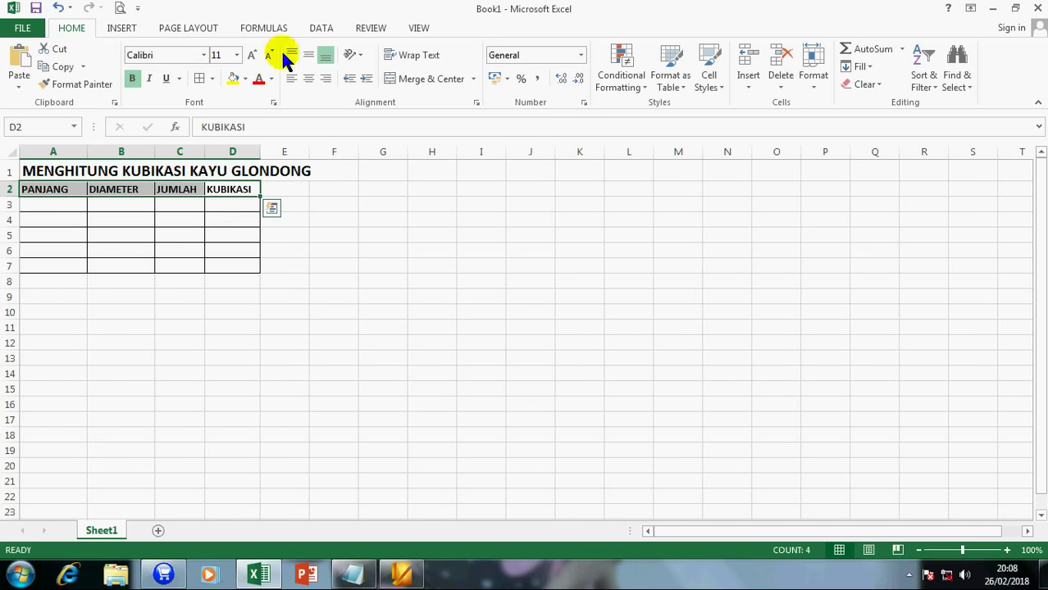
left_click(309, 54)
left_click(255, 56)
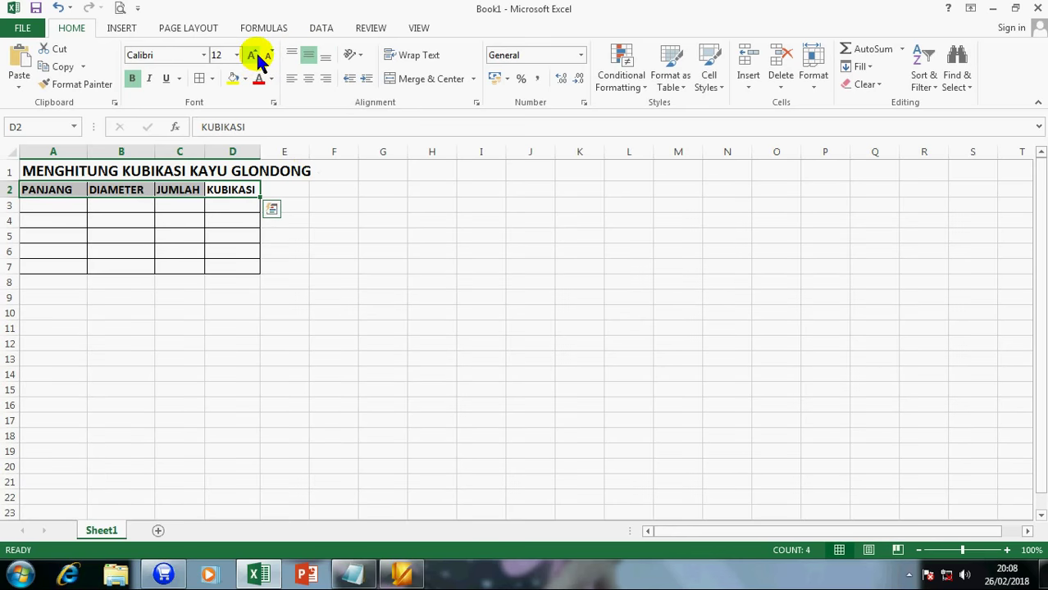
left_click(371, 238)
Step: Enter length 3 in A3 and diameter 30 in B3
left_click(65, 207)
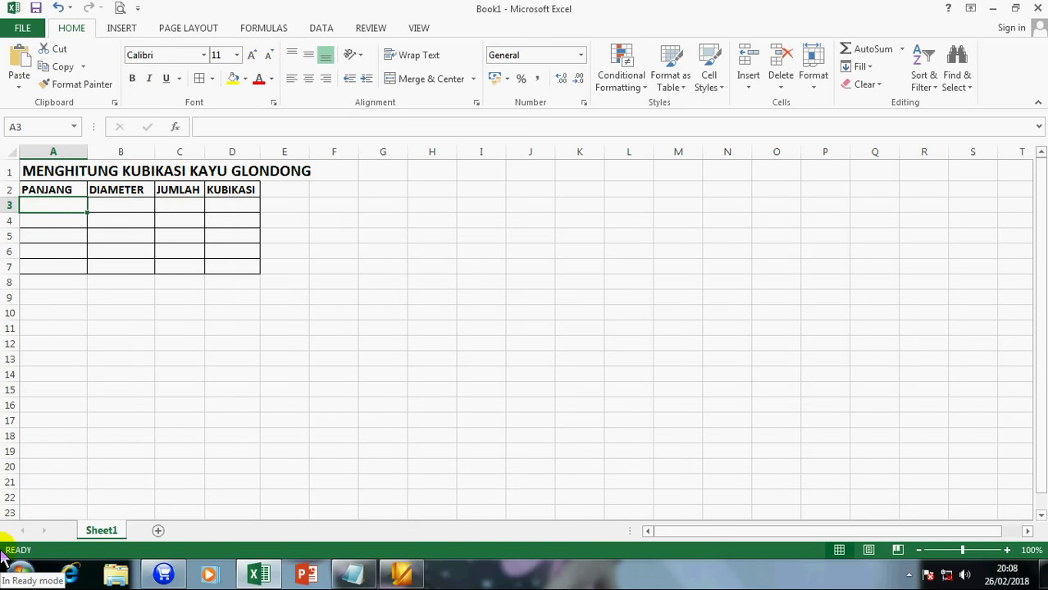
type("3")
key("Return")
key("Up")
key("Right")
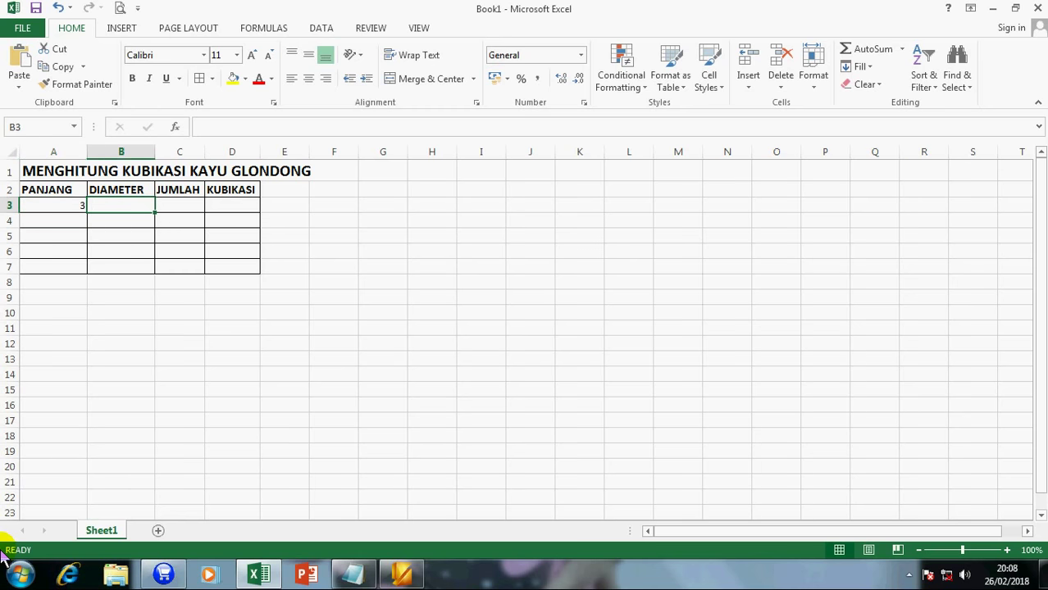
type("30")
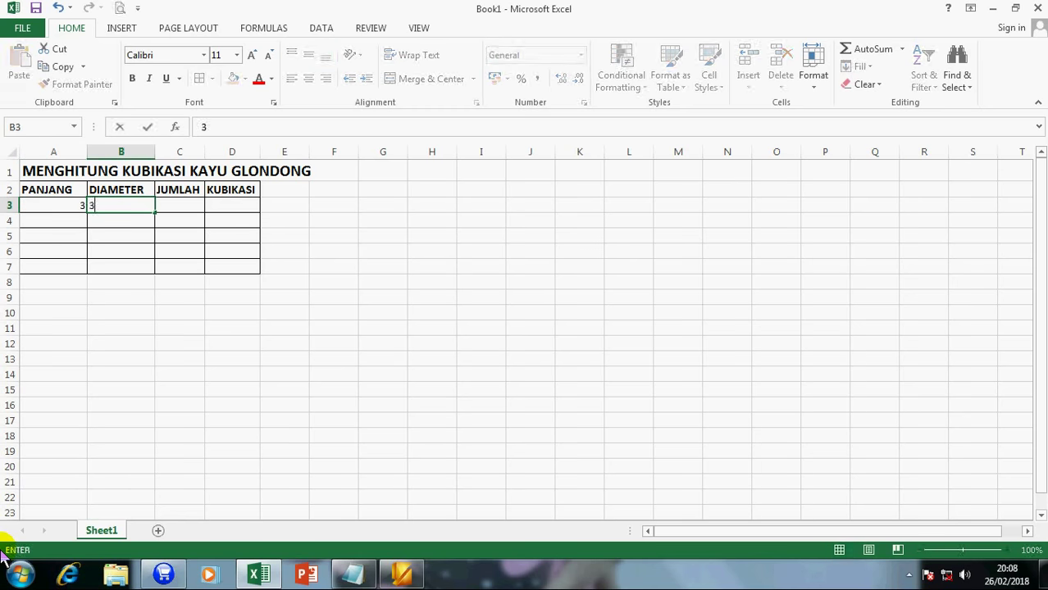
key("Return")
key("Up")
key("Right")
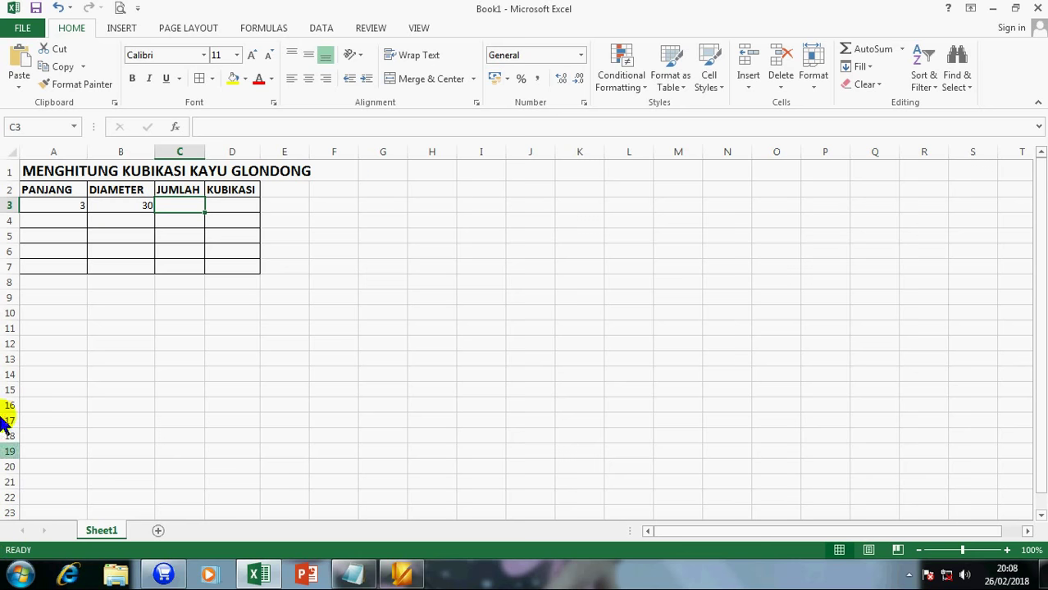
Step: Center the values in the data range A3:D7
left_click_drag(49, 206, 217, 279)
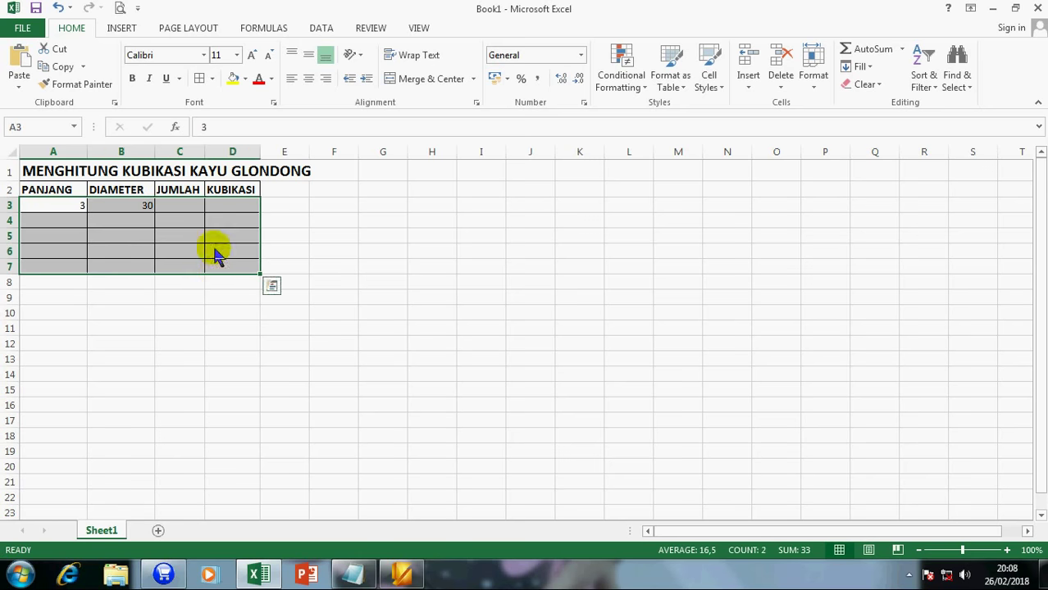
left_click(309, 78)
left_click(330, 287)
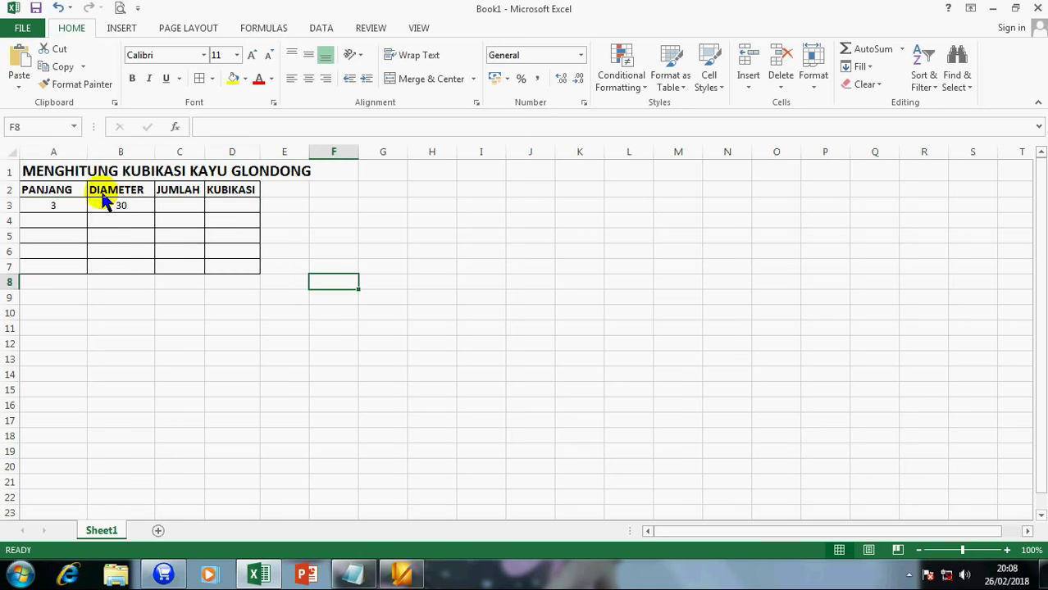
Step: Rename headers to PANJANG (m) and DIAMETER (cm), widening column A to fit
left_click(65, 191)
left_click(255, 127)
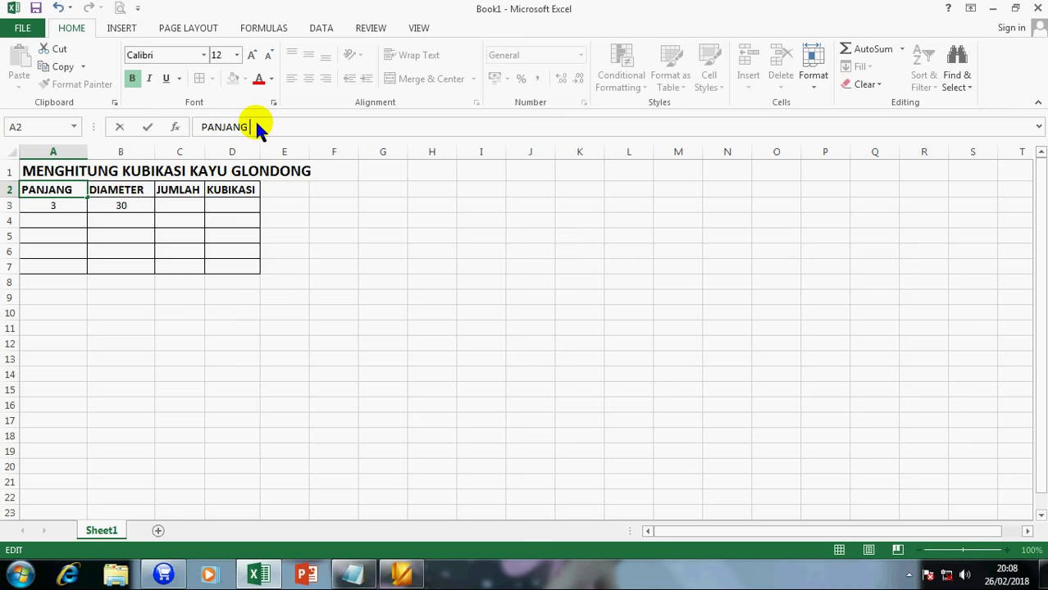
type("M)")
key("Return")
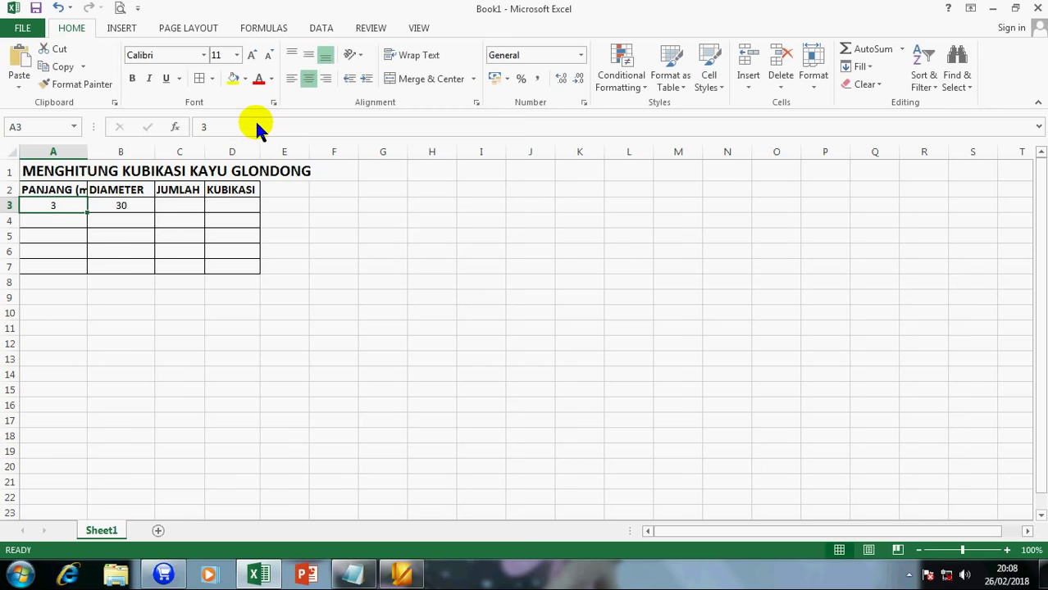
left_click_drag(87, 152, 107, 152)
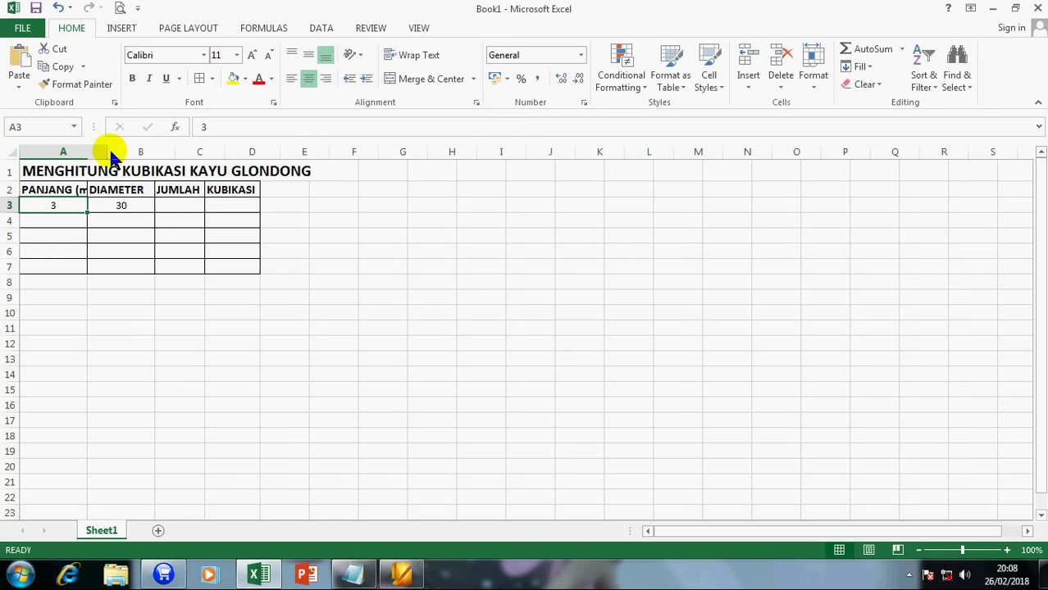
left_click(97, 189)
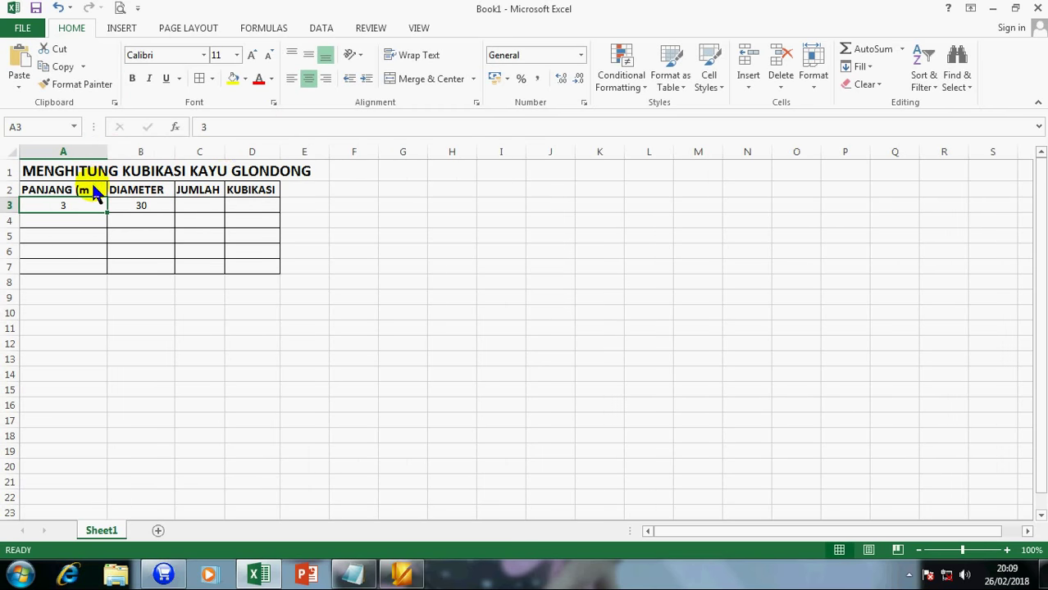
left_click(269, 127)
type(")")
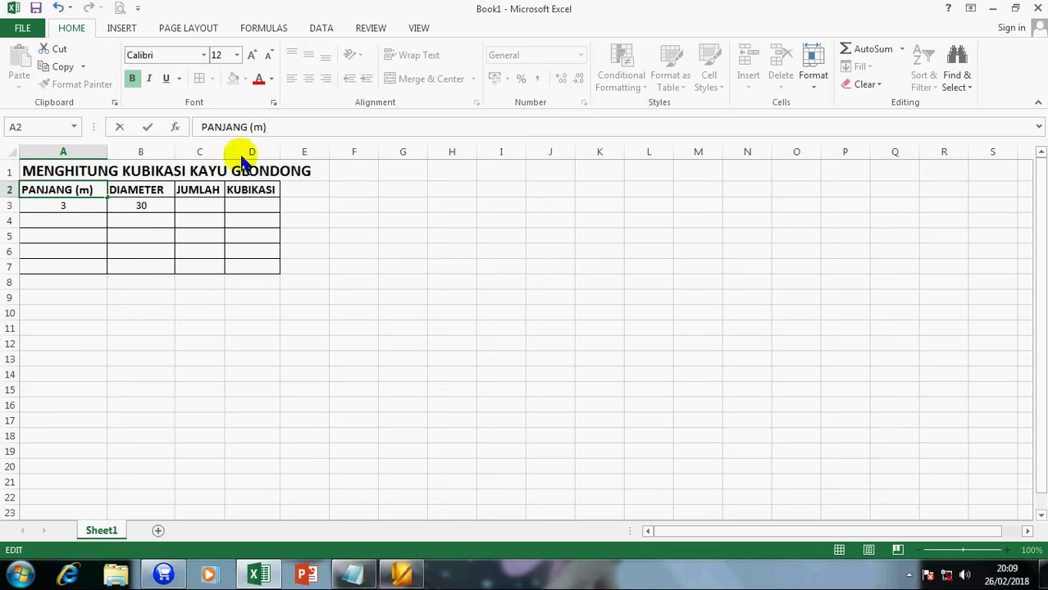
left_click(139, 189)
left_click(271, 122)
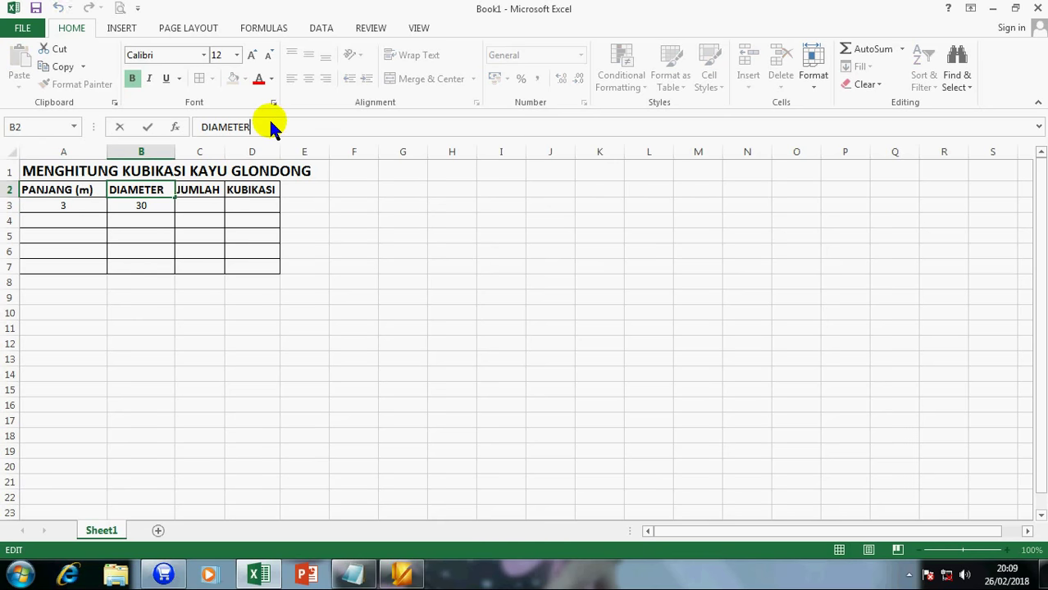
type("(c")
type("m")
key("BackSpace")
key("BackSpace")
type("cm)")
left_click(206, 196)
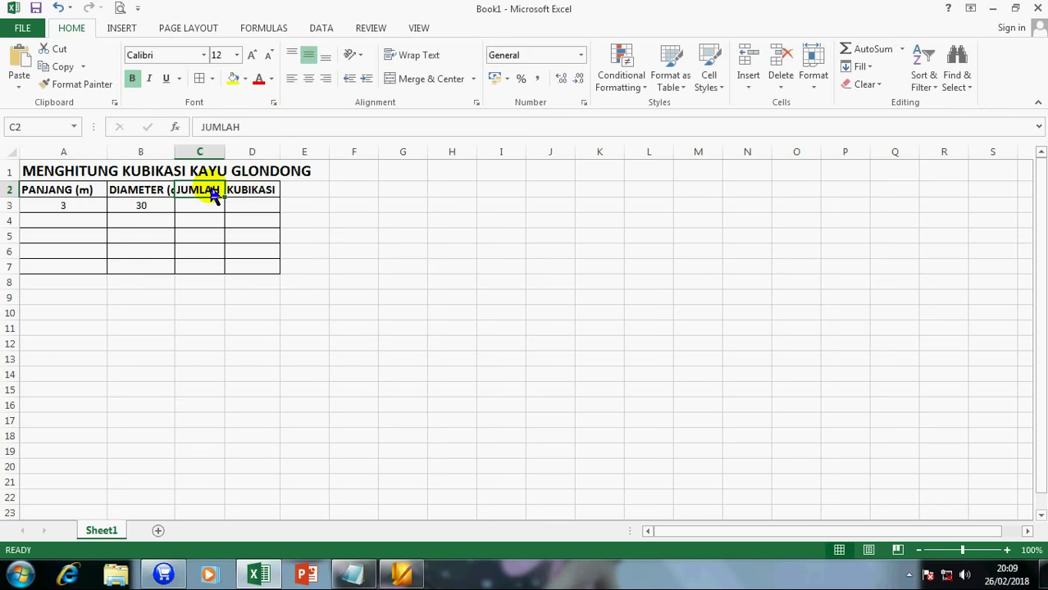
Step: Rename the third header to JUMLAH (Batang) and auto-fit columns B and C
left_click(253, 131)
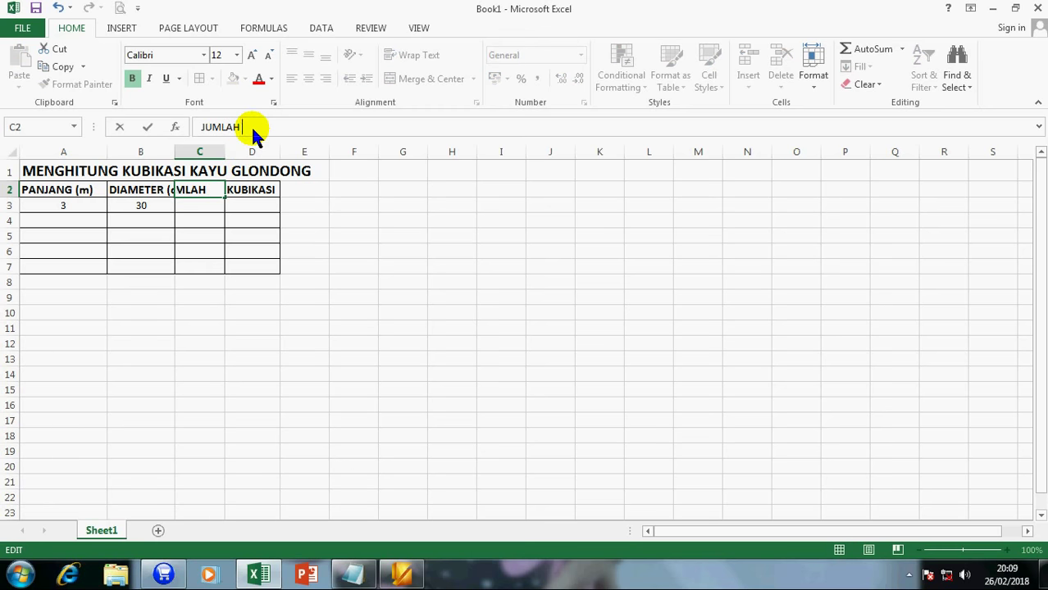
type("(B")
type("atang")
key("Return")
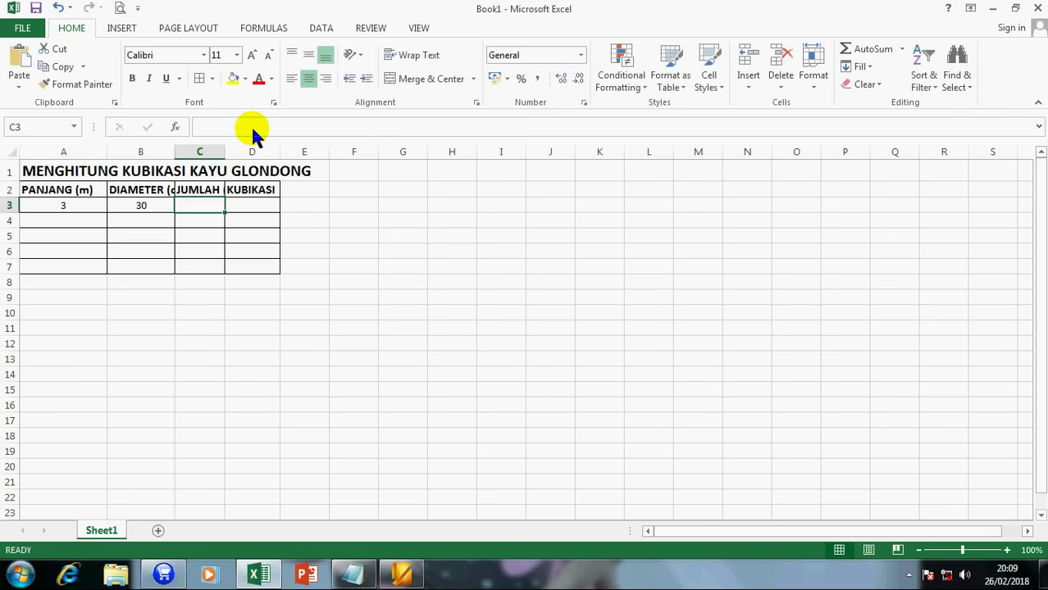
double_click(225, 152)
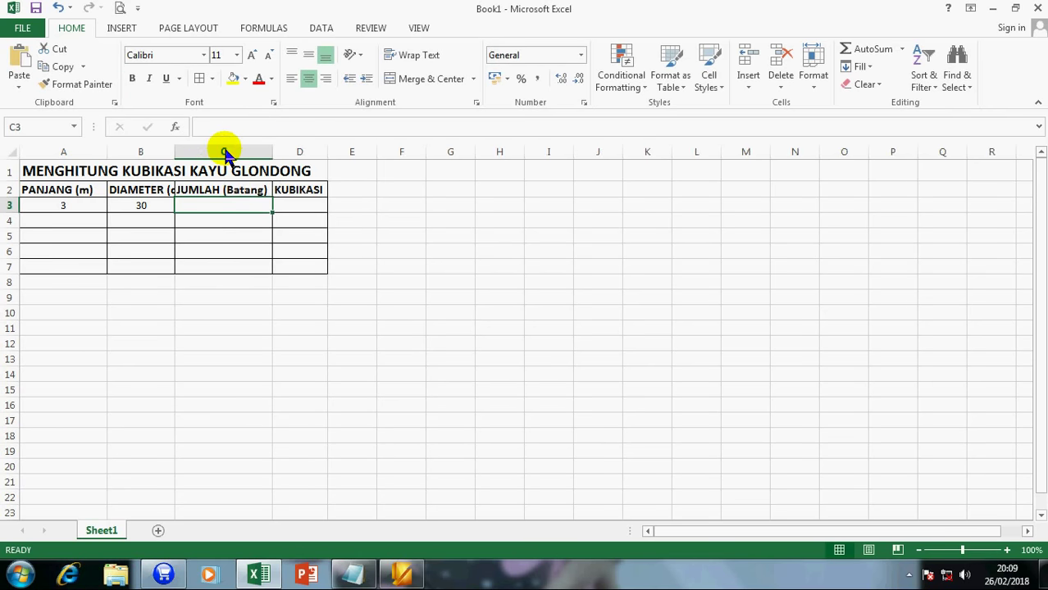
left_click(307, 327)
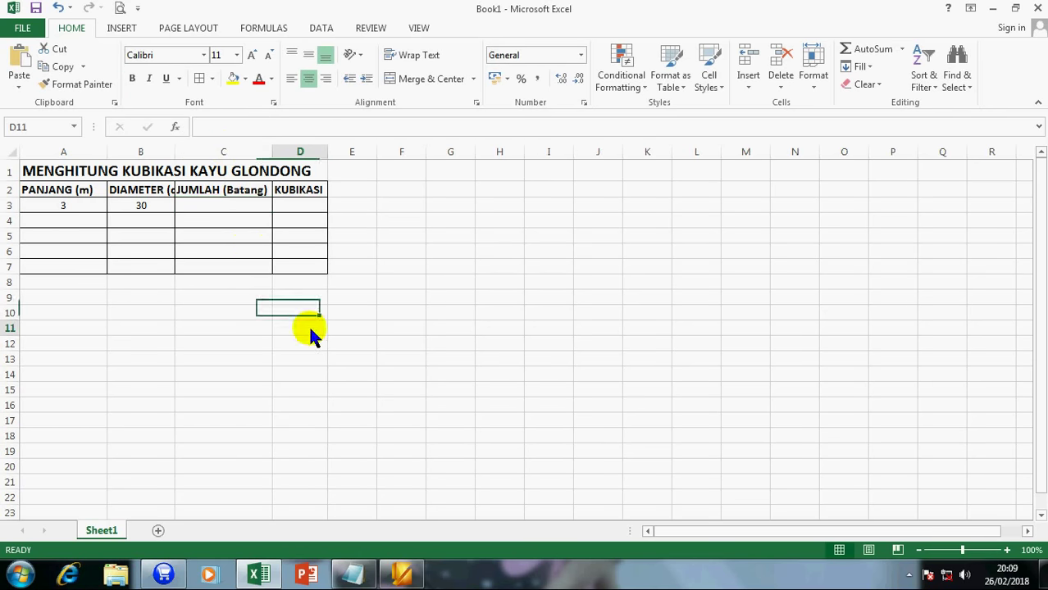
double_click(175, 151)
left_click(369, 404)
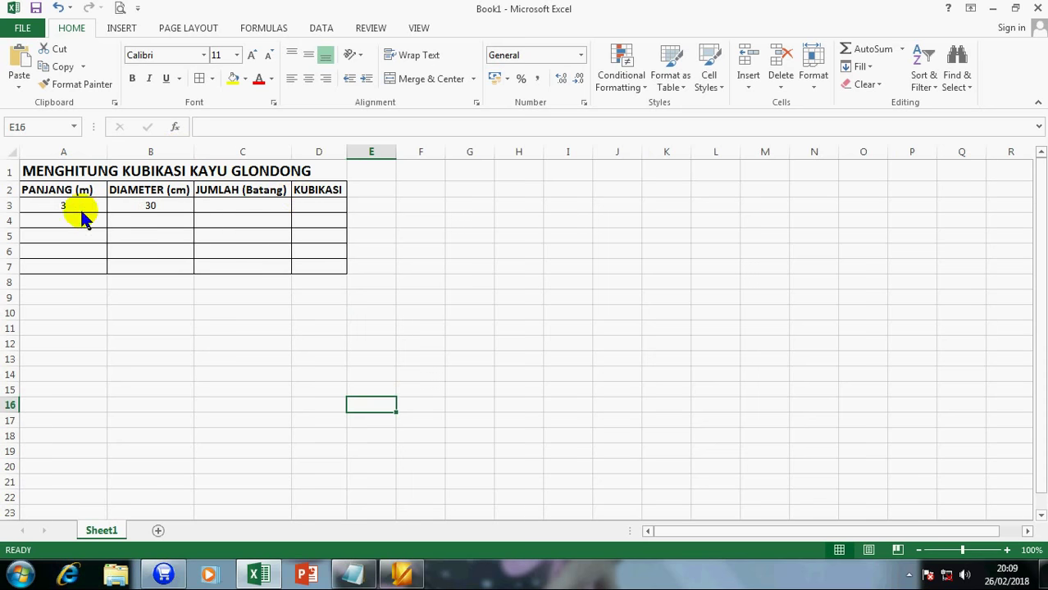
left_click(234, 206)
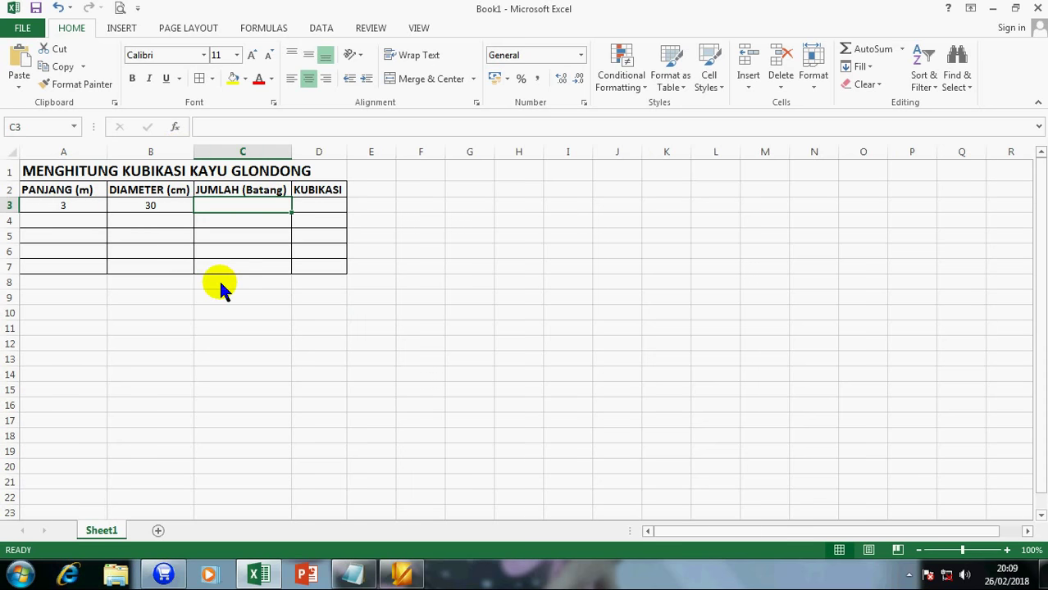
Step: Enter count 1 in C3 and fill row 4 with 2, 25 and 10
type("1")
key("Return")
key("Left")
key("Left")
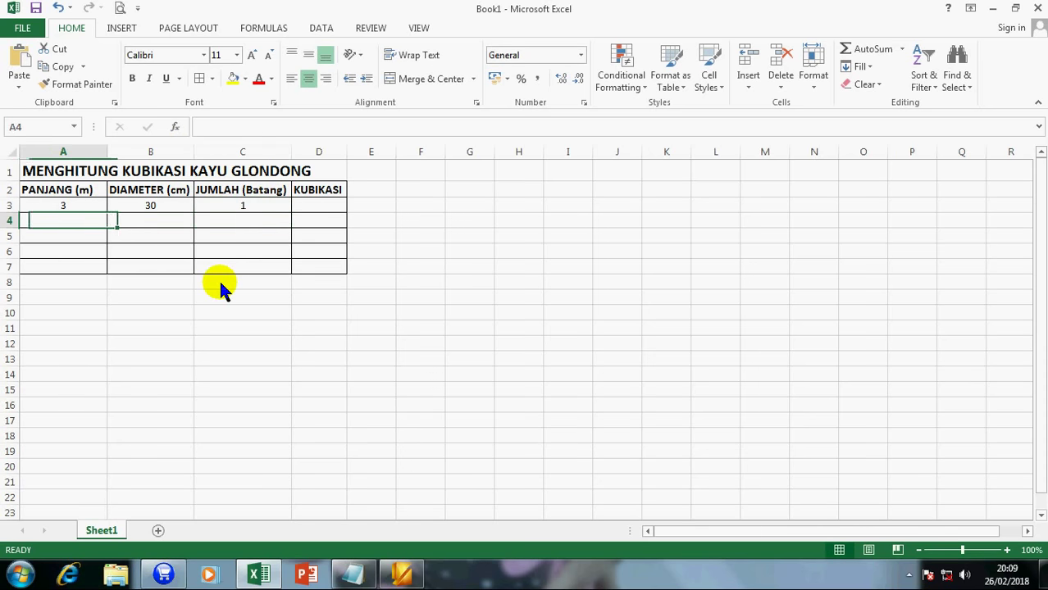
type("2")
key("Tab")
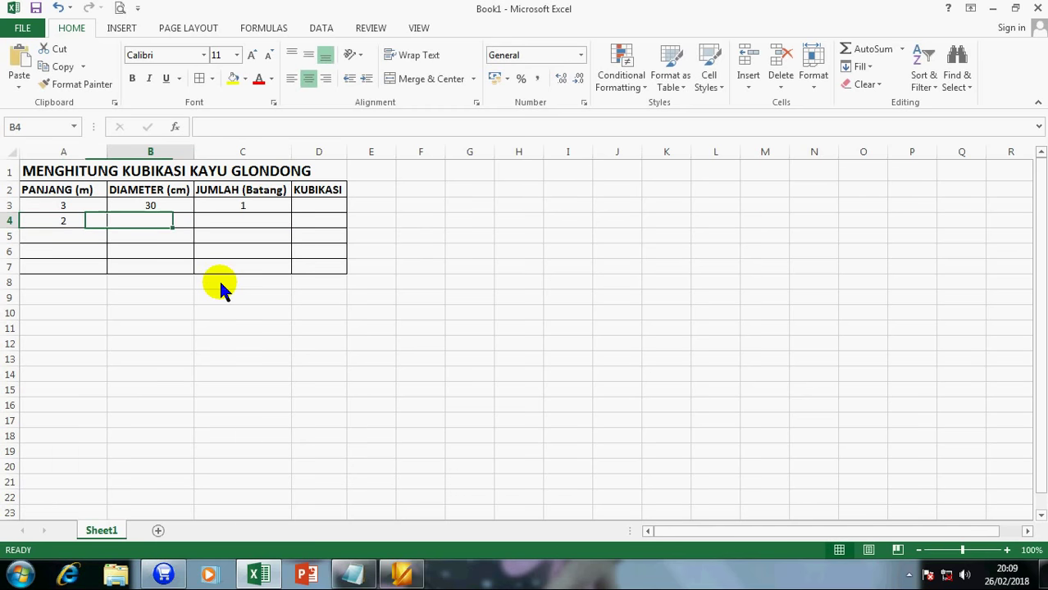
type("25")
key("Tab")
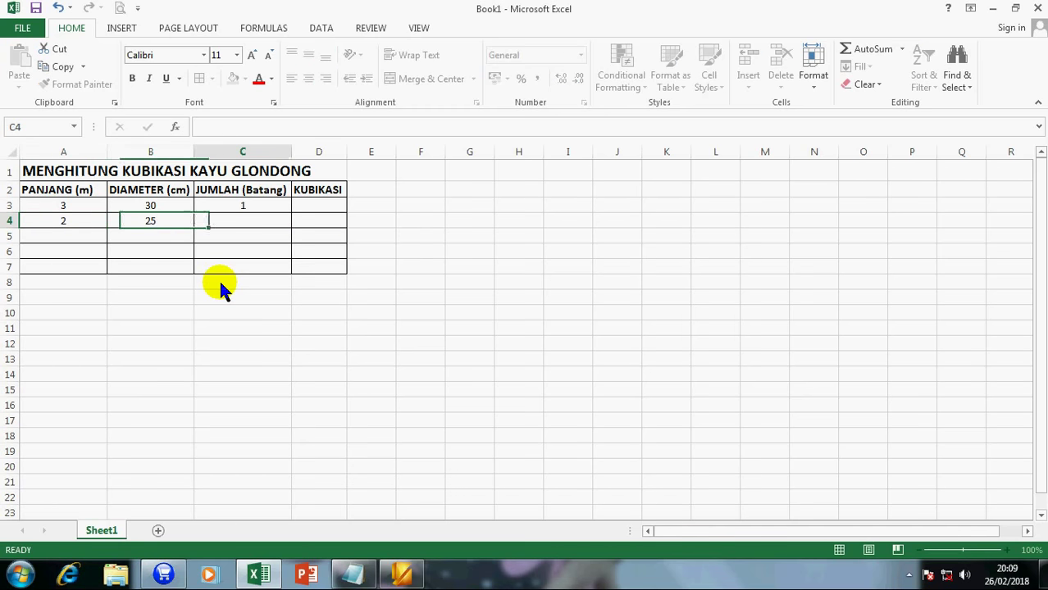
type("10")
key("Return")
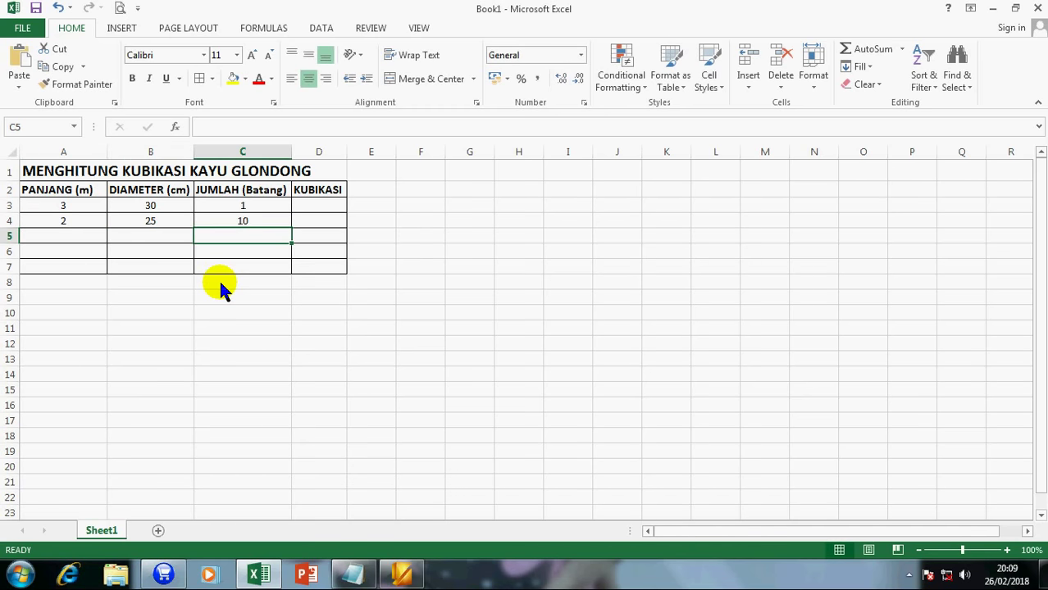
Step: Fill row 5 with 5, 30 and 5, then start a formula in D3
key("Left")
key("Left")
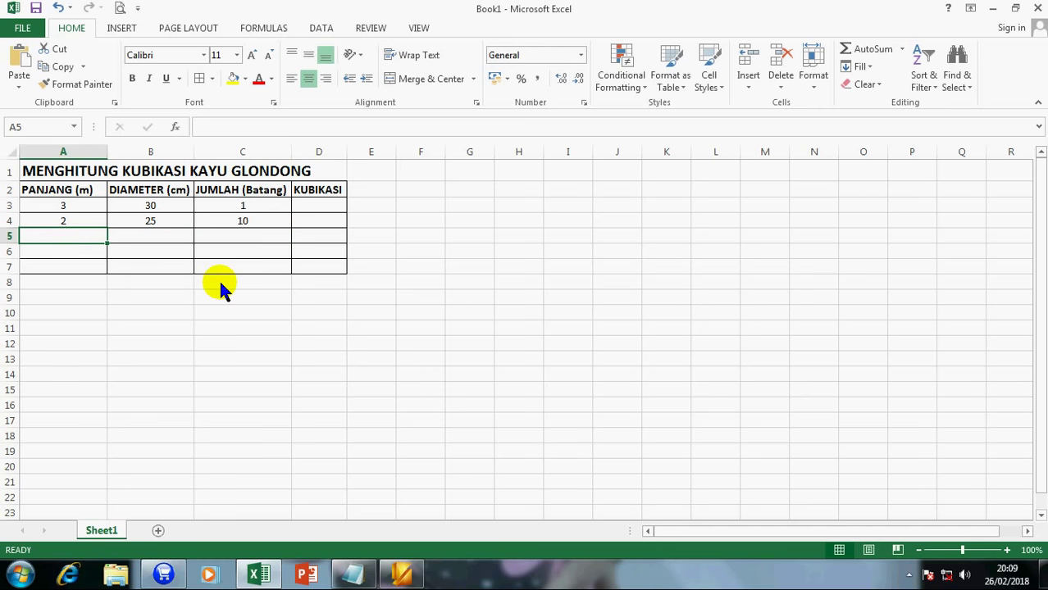
type("5")
key("Tab")
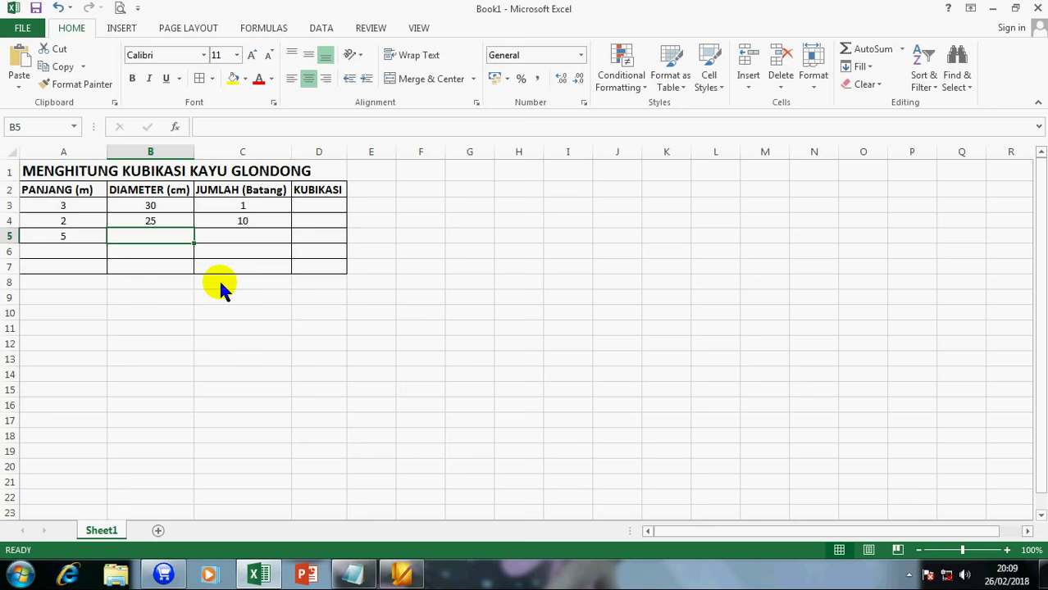
type("30")
key("Tab")
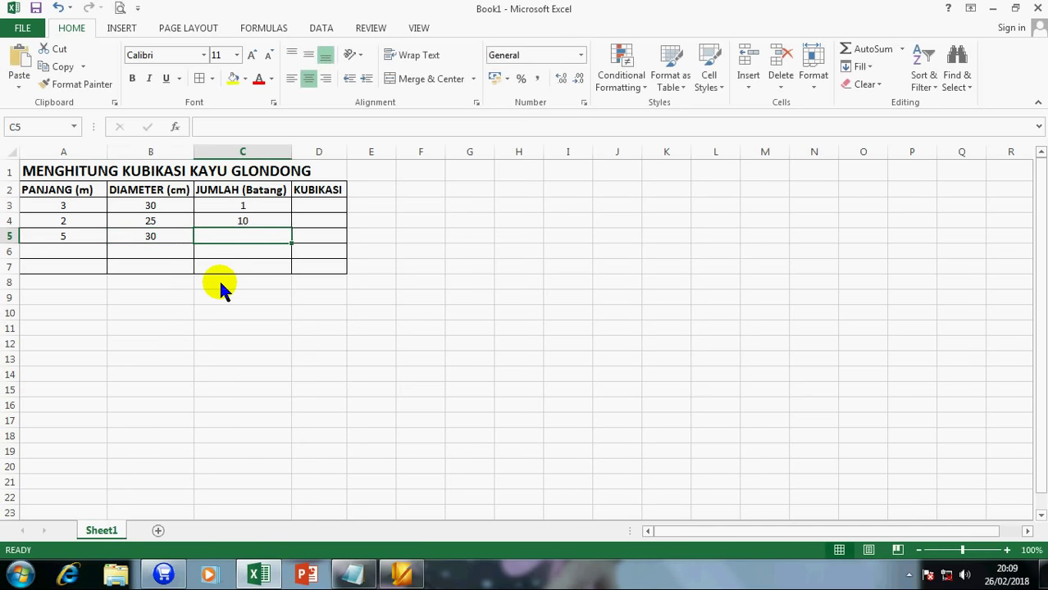
type("5")
key("Return")
key("Up")
key("Right")
key("Up")
key("Up")
key("Up")
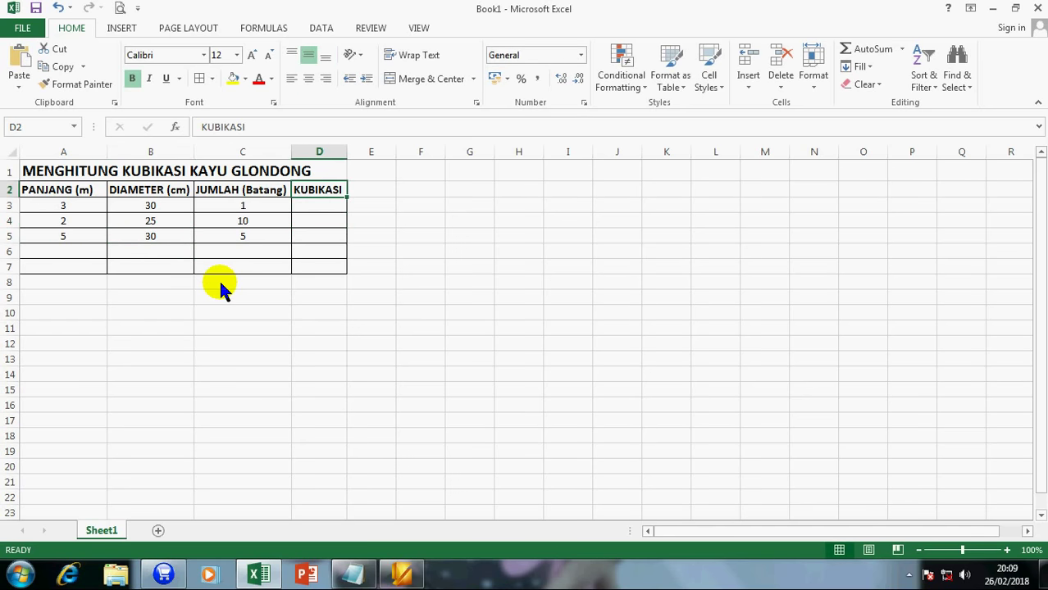
key("Down")
type("=")
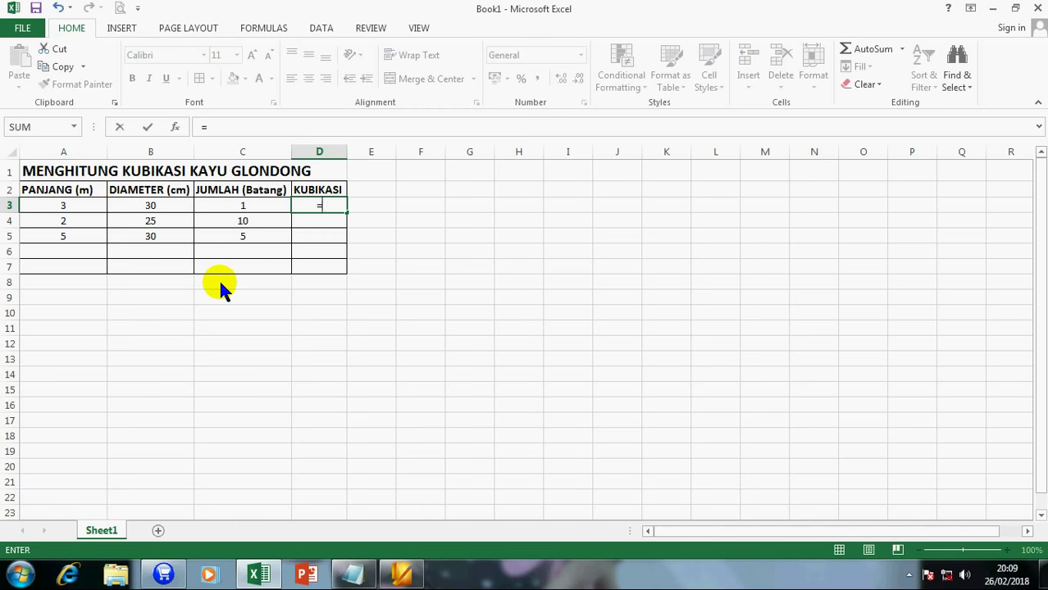
Step: Build the D3 formula multiplying A3 by B3 by B3 by 0,7854
key("Left")
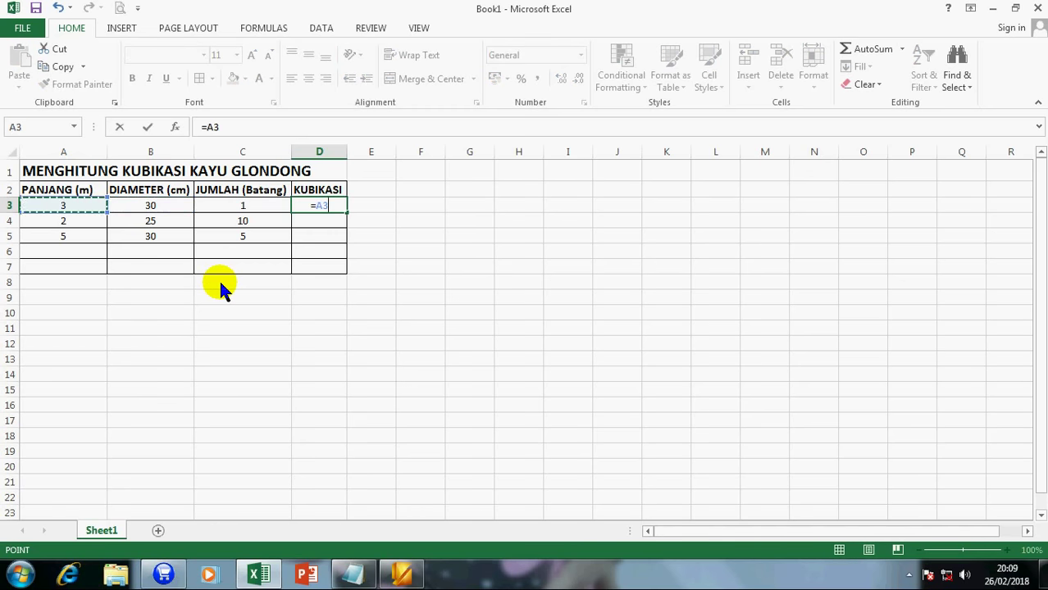
type("*")
key("Left")
key("Left")
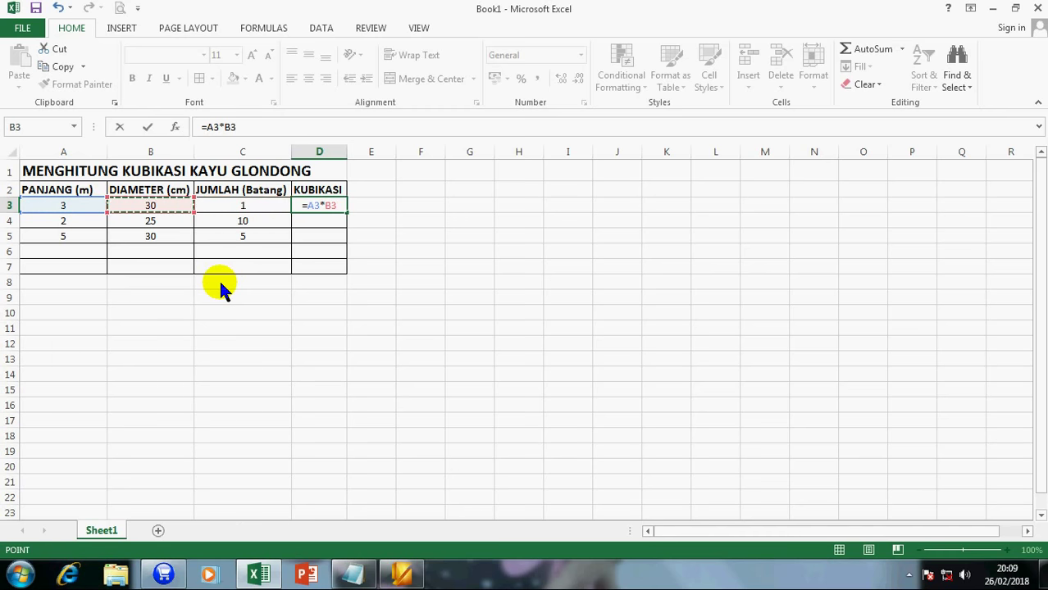
type("*")
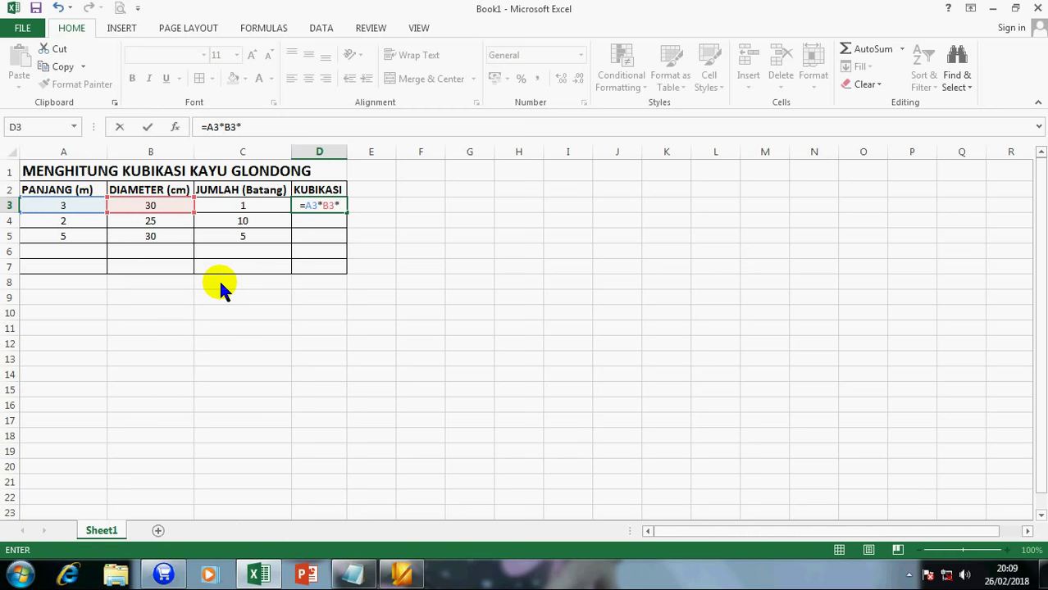
key("Left")
key("Left")
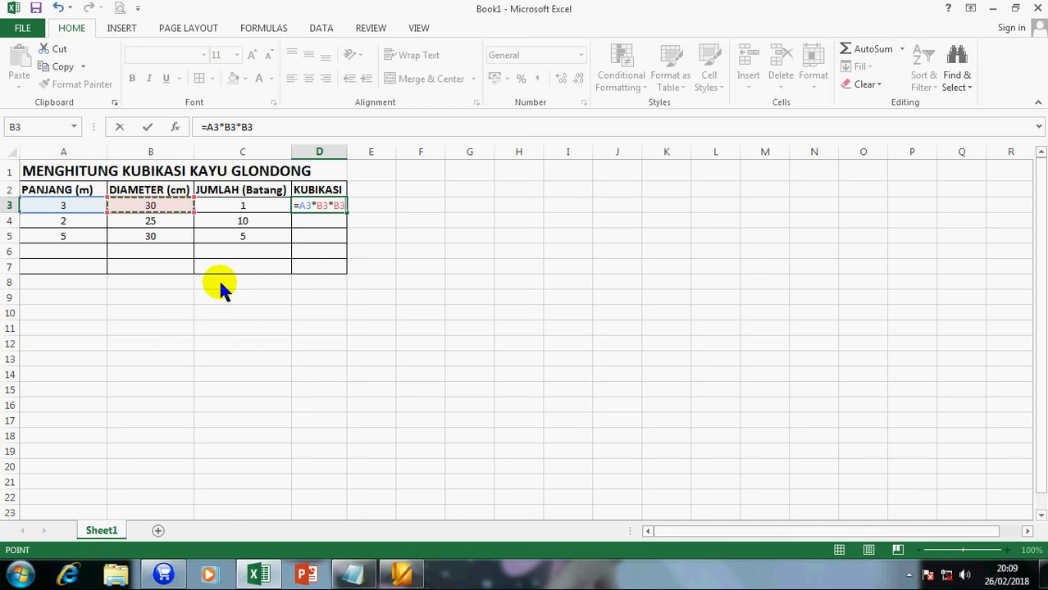
type("*")
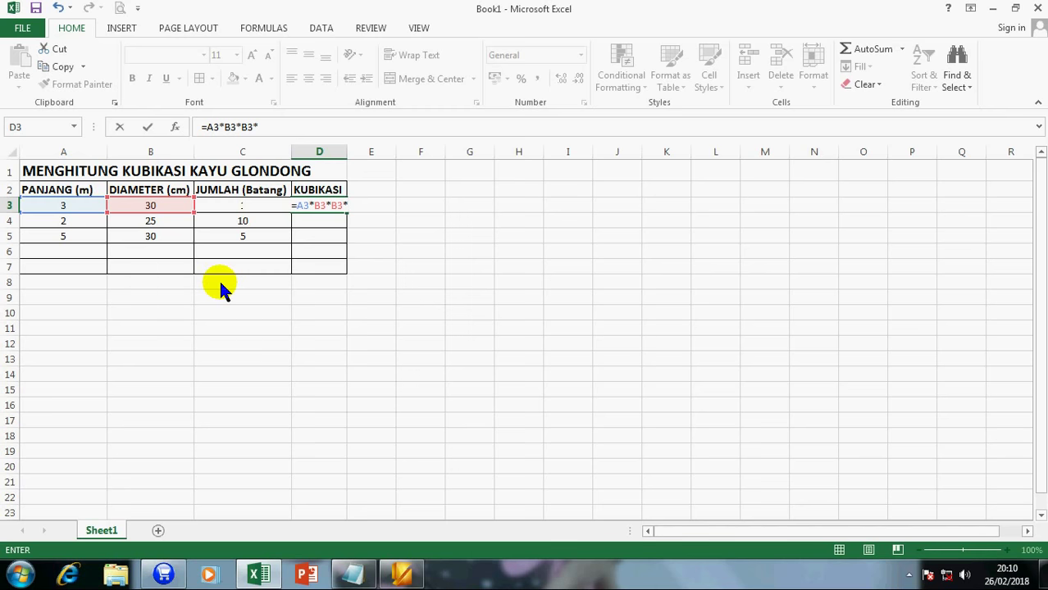
type("0,")
type("7854")
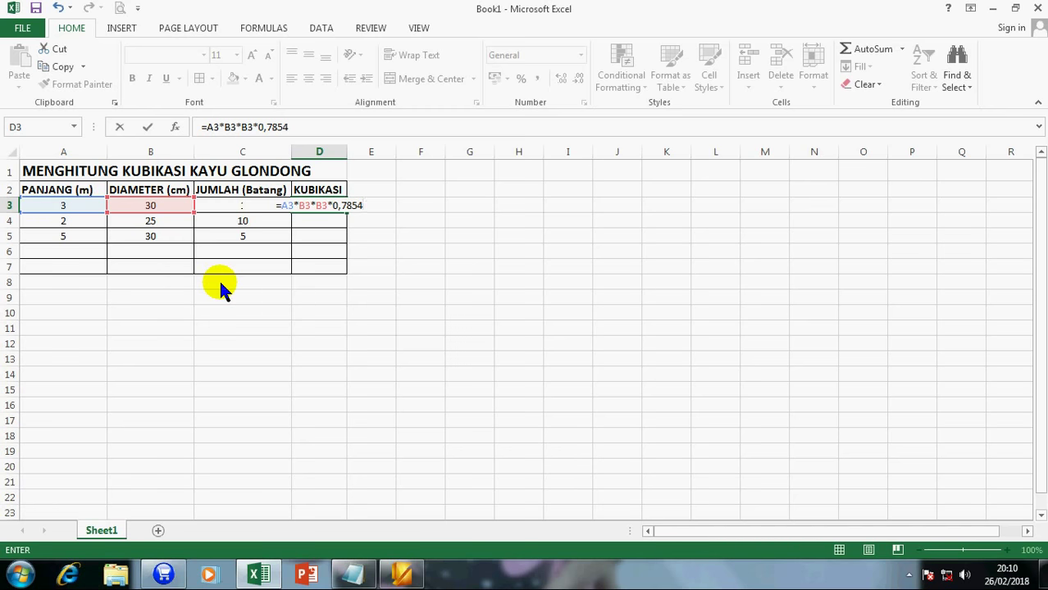
type(")")
Step: Complete D3 as =(A3*B3*B3*0,7854)/10000 and fill it down to D5
left_click(212, 128)
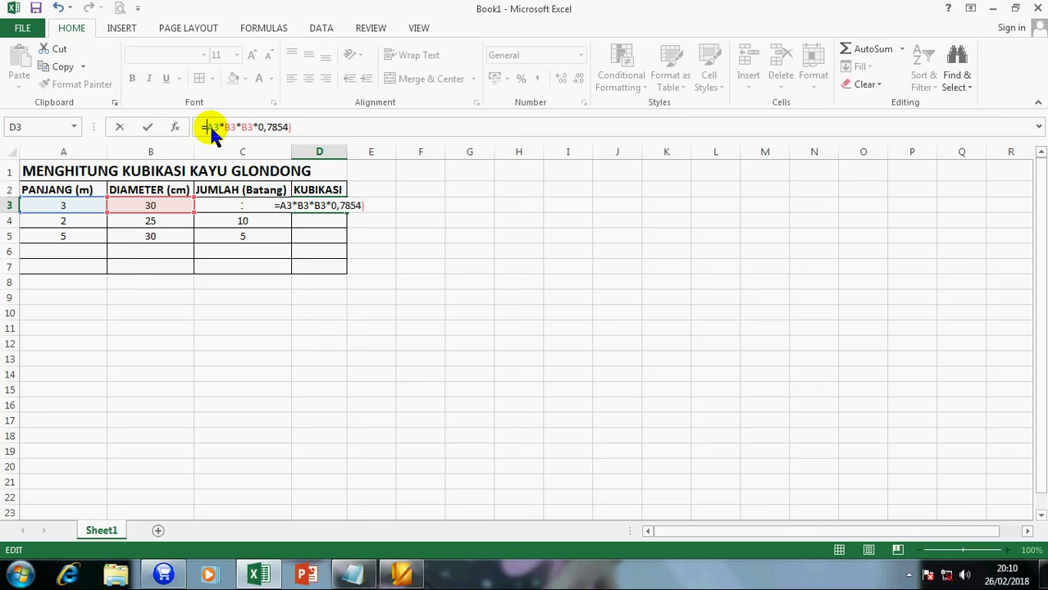
type("(")
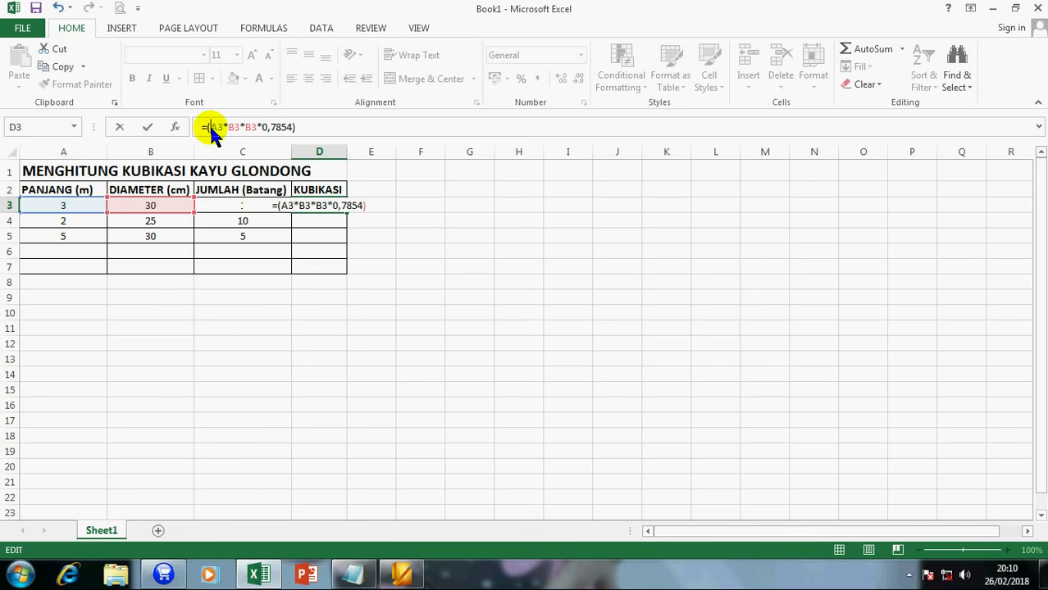
key("End")
type("/10")
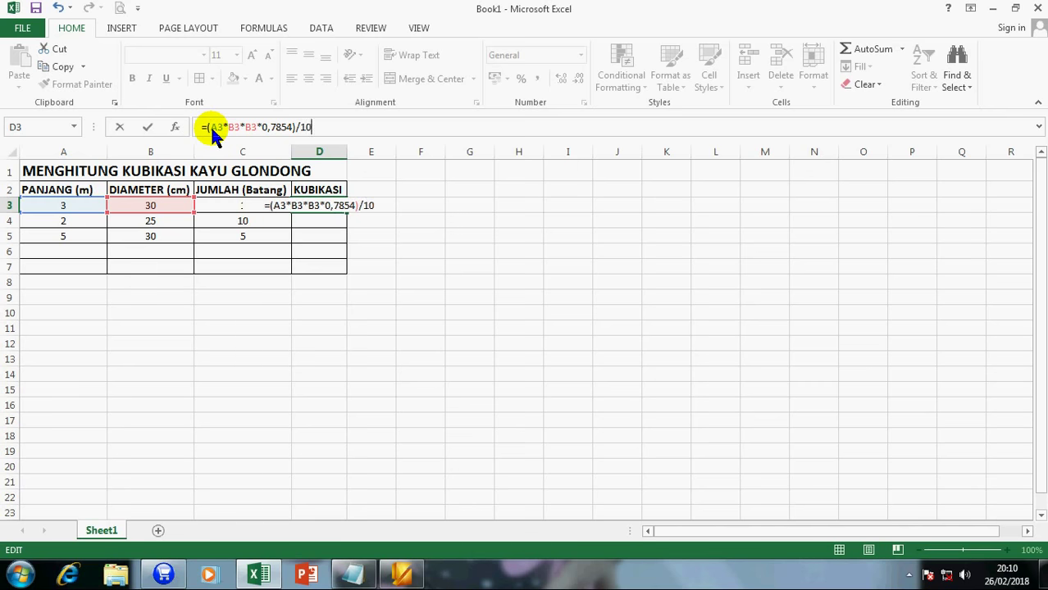
type("000")
key("Return")
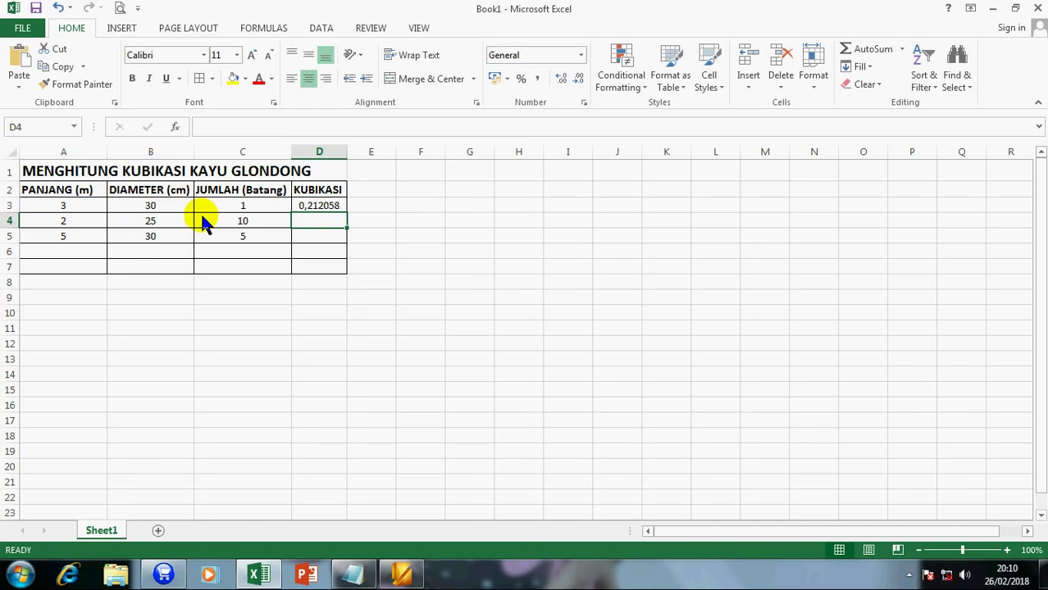
left_click(318, 207)
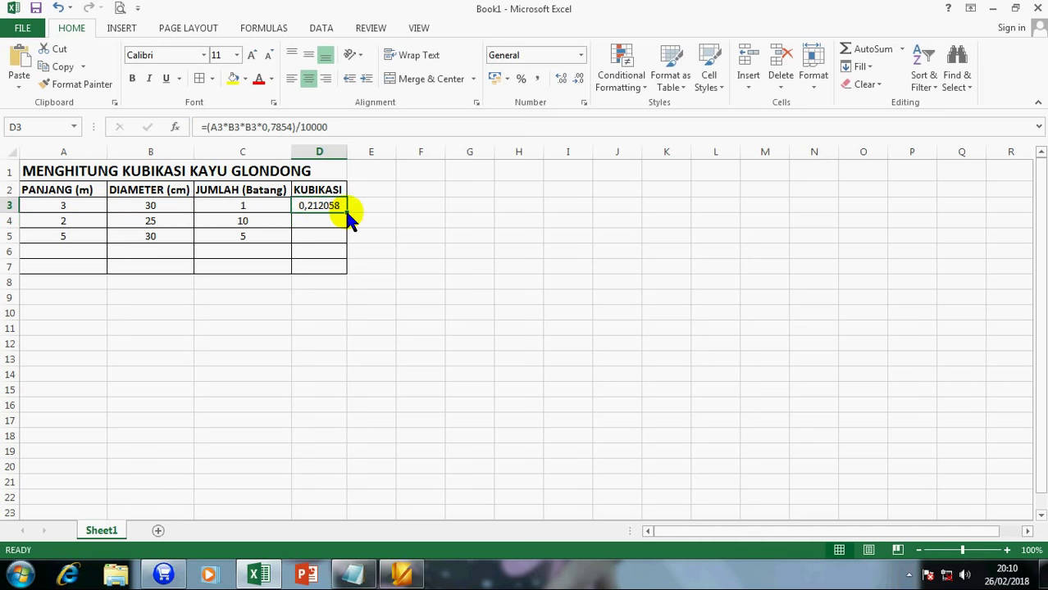
left_click_drag(346, 213, 351, 240)
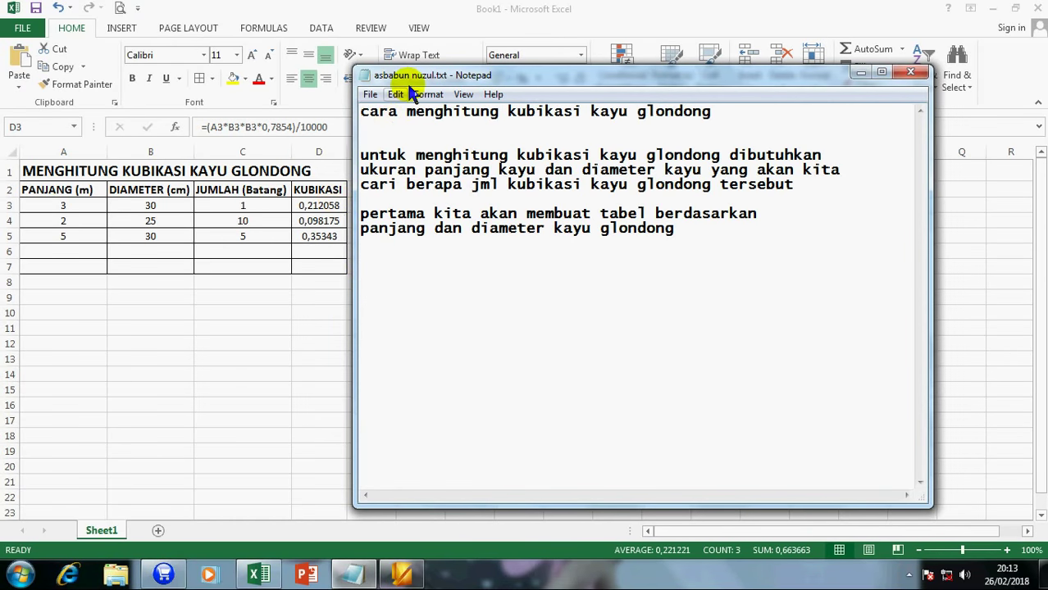
Step: Write 'rumus yang di pakai adalah' and the log formula ending in D x 0.7854 in the notes
left_click_drag(415, 76, 461, 64)
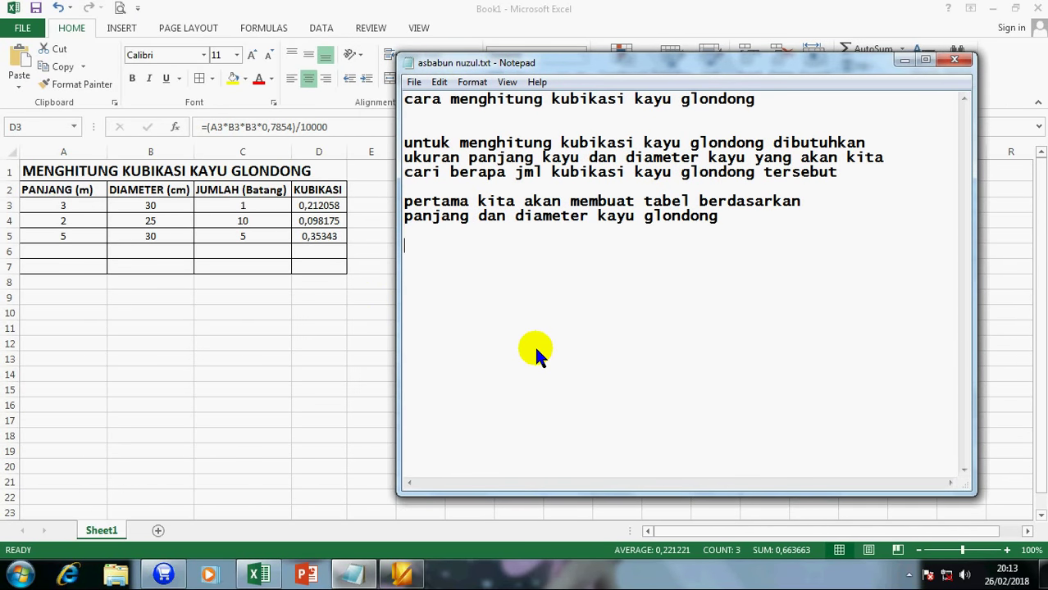
type("rum")
type("us yang di paka")
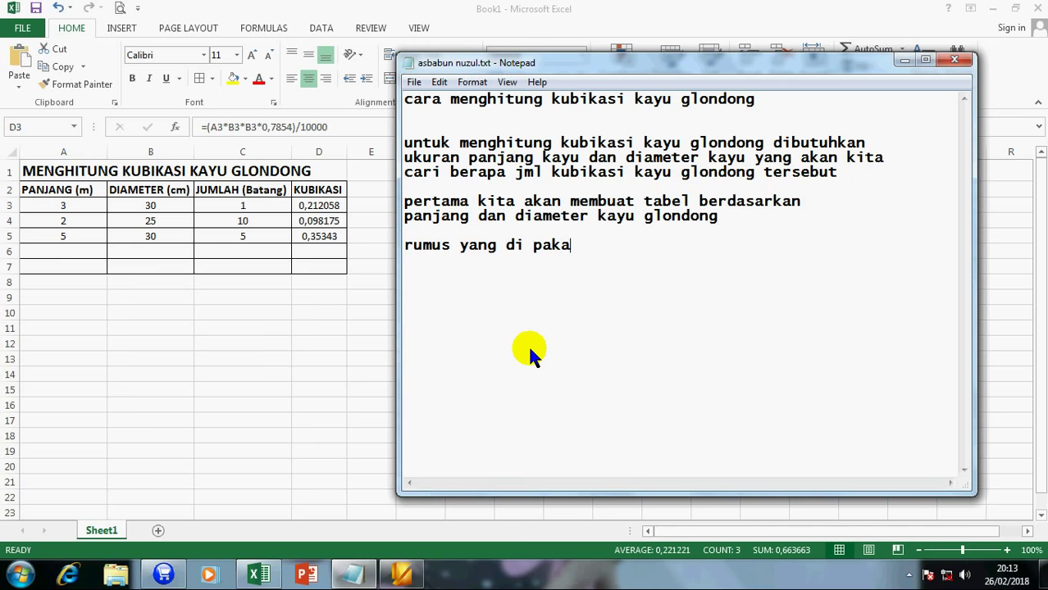
type("i adalah")
key("Return")
type("=")
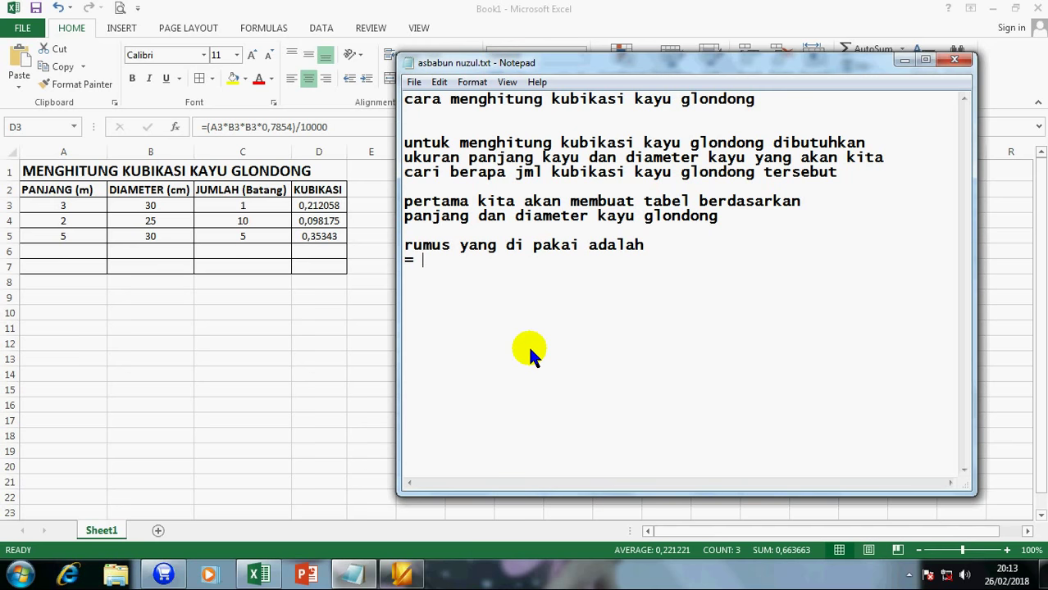
type(" px")
type("d")
key("BackSpace")
key("BackSpace")
key("BackSpace")
type("P")
type(" x d")
key("BackSpace")
type("D X")
key("BackSpace")
key("BackSpace")
type("X")
key("BackSpace")
type("xz")
key("BackSpace")
type("d")
key("BackSpace")
type("D x")
type(" 0")
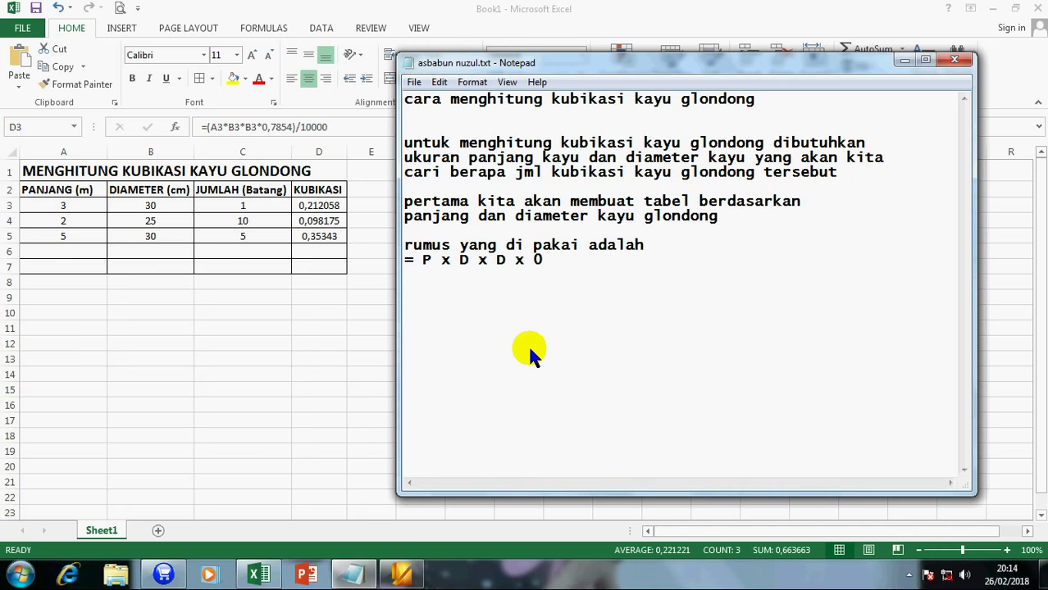
type(".7854")
type(")")
Step: Put the log formula in brackets and divide it by 10.000
key("Home")
key("Right")
key("Right")
type("(")
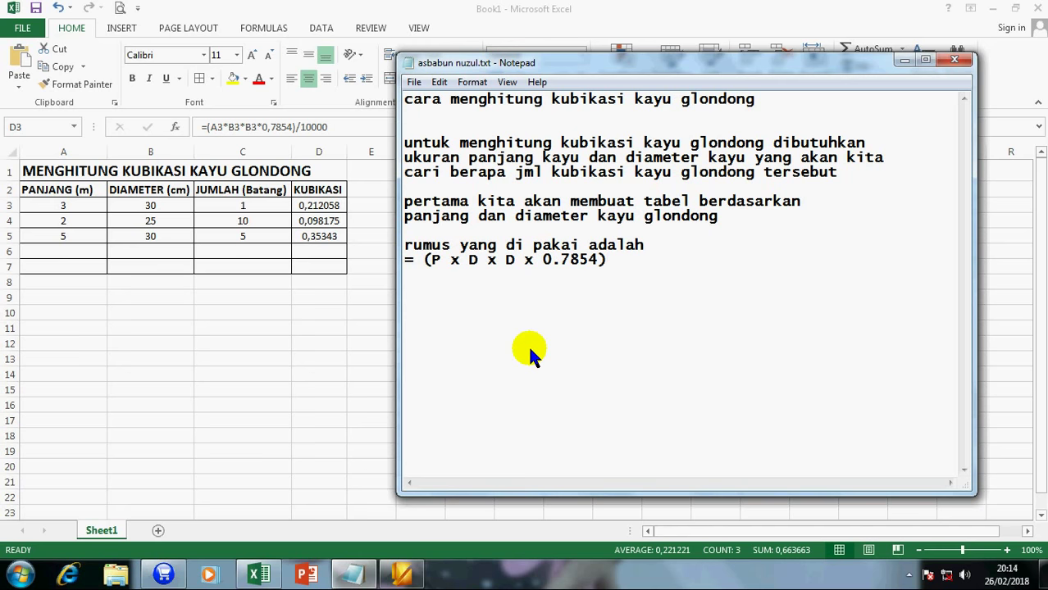
key("End")
type("/10.000")
Step: Define P as panjang kayu glondong and D as diameter kayu
key("Return")
type("P")
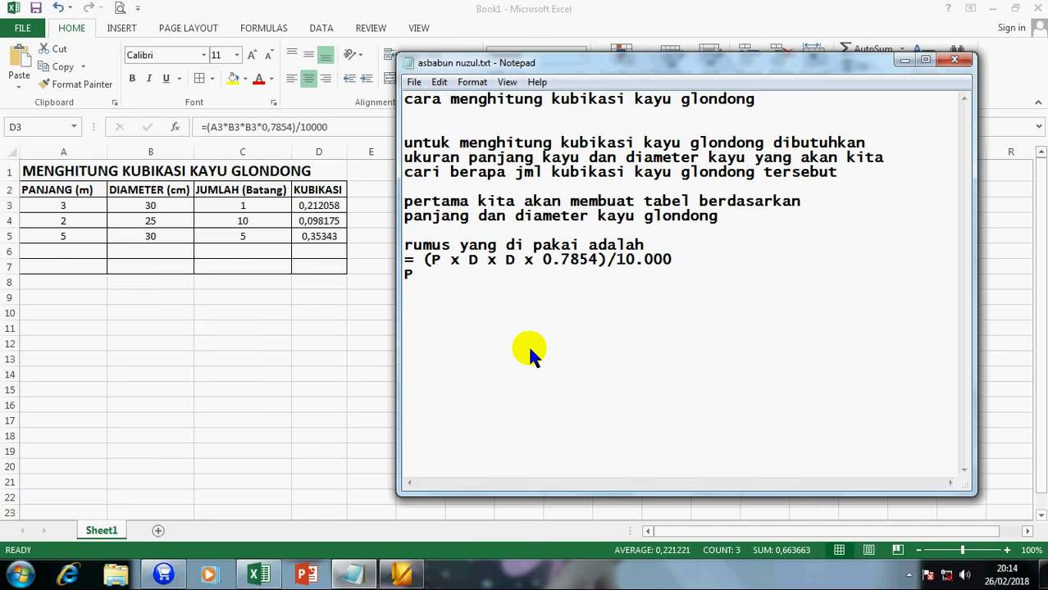
type(" = p")
type("anjang kayu ")
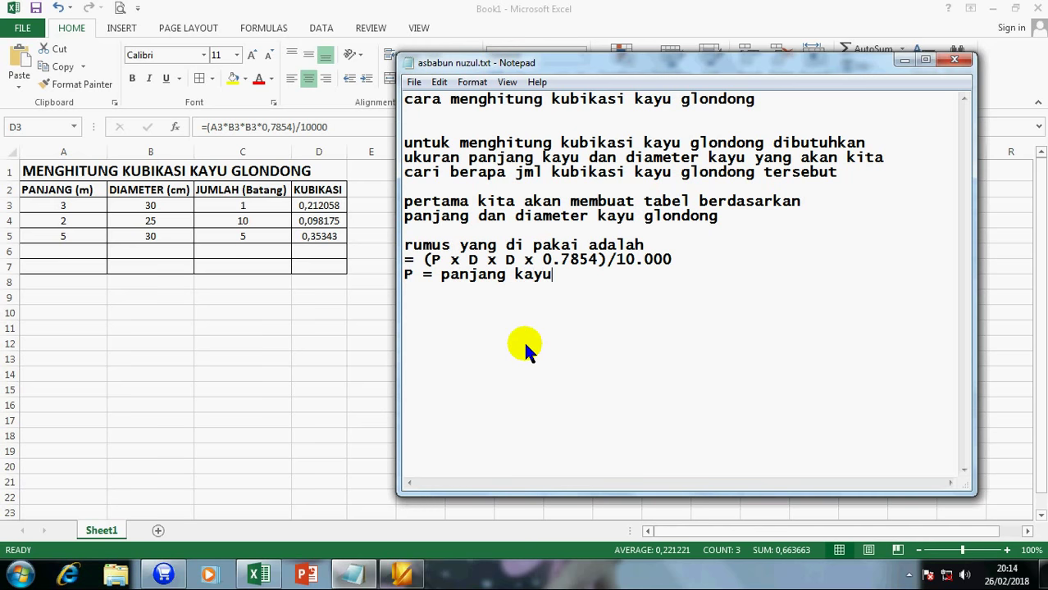
type("glondong")
key("Return")
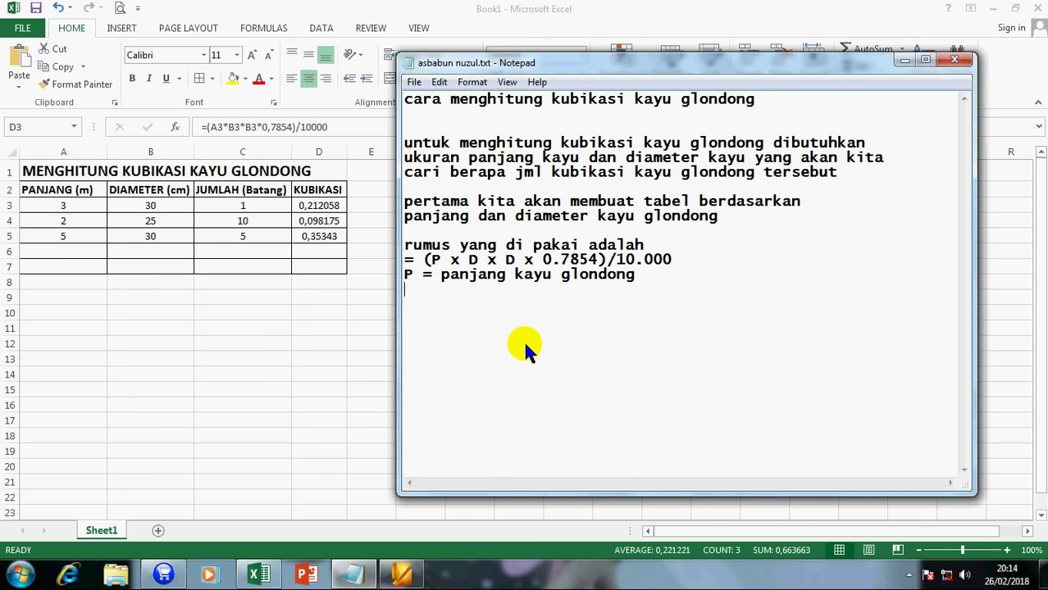
type("D = ")
type("diam")
type("eter lka")
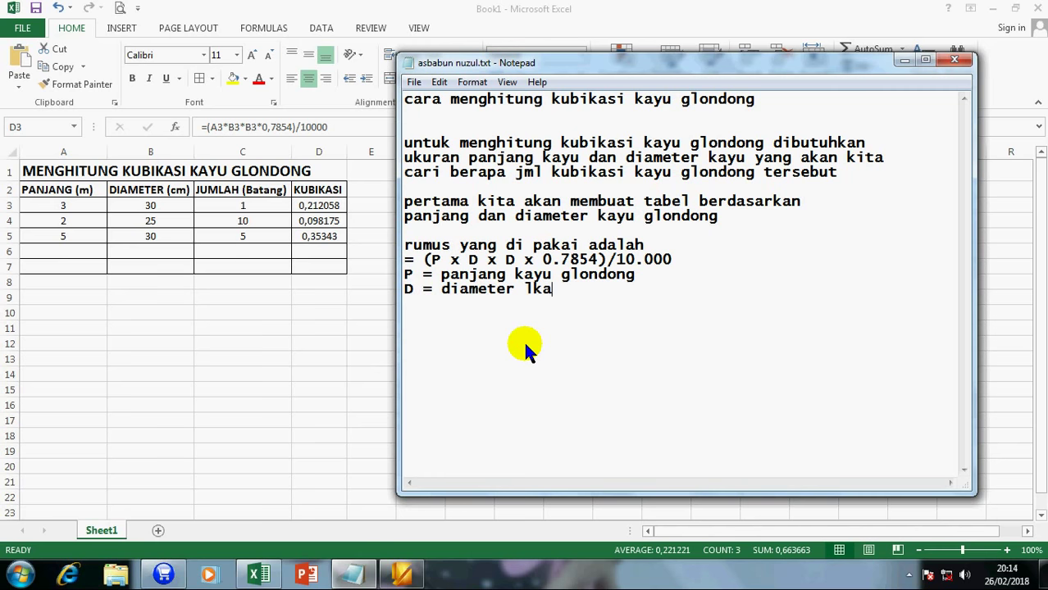
key("BackSpace")
key("BackSpace")
key("BackSpace")
type("kayu")
key("Return")
Step: Note that 0.7854 and 10.000 are fixed numbers (angka tetap) of the formula
type("sedangkan ")
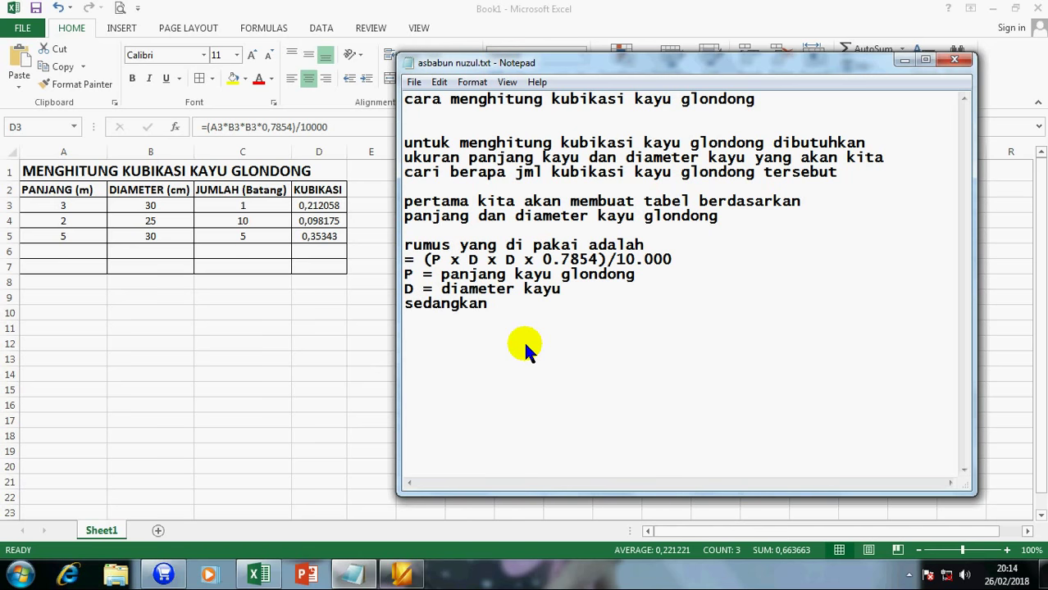
type("0.74")
key("BackSpace")
type("854 dan ")
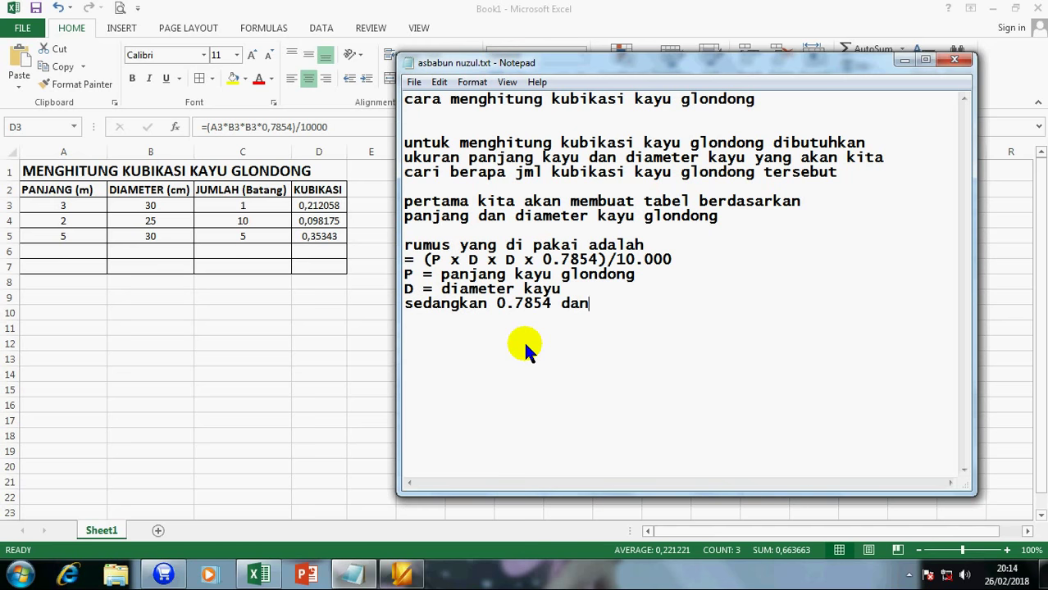
type("10.000 a")
type("dalah agnk")
key("BackSpace")
type("g")
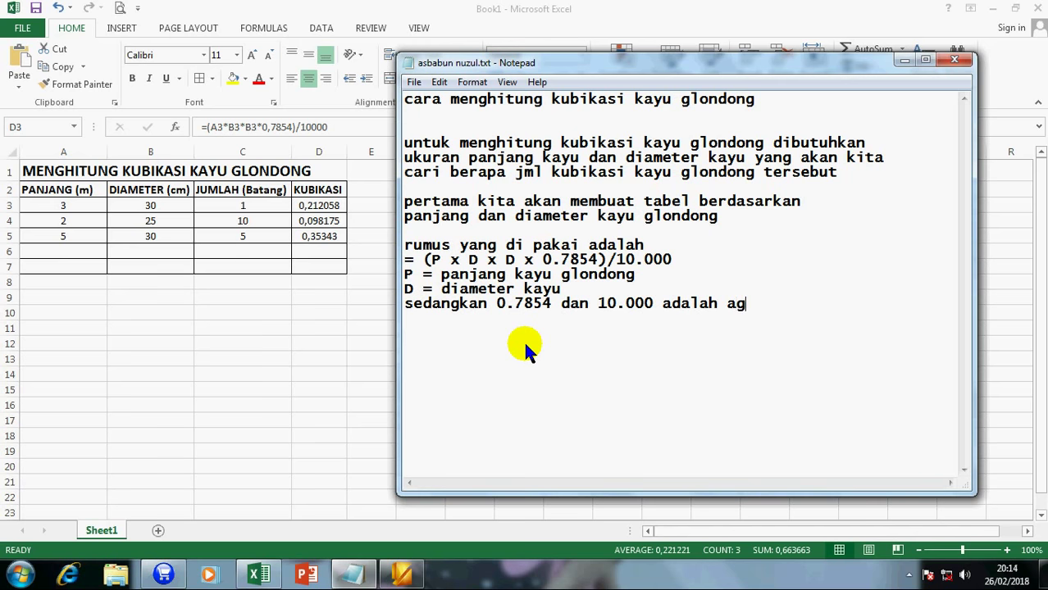
type("nka")
key("BackSpace")
key("BackSpace")
key("BackSpace")
key("BackSpace")
type("ngk")
type("a tetap ")
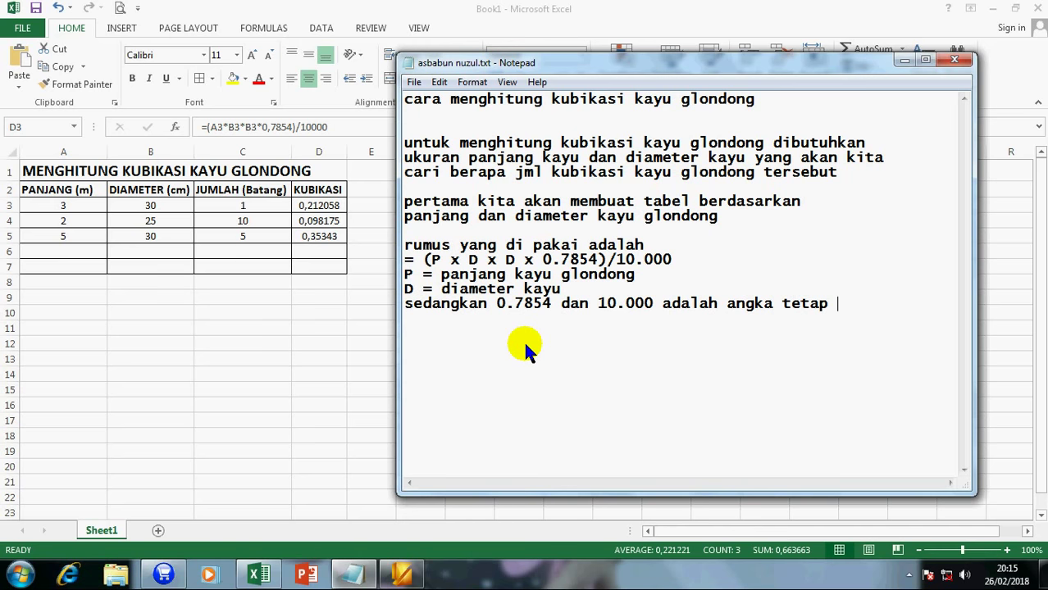
type("sebagai ")
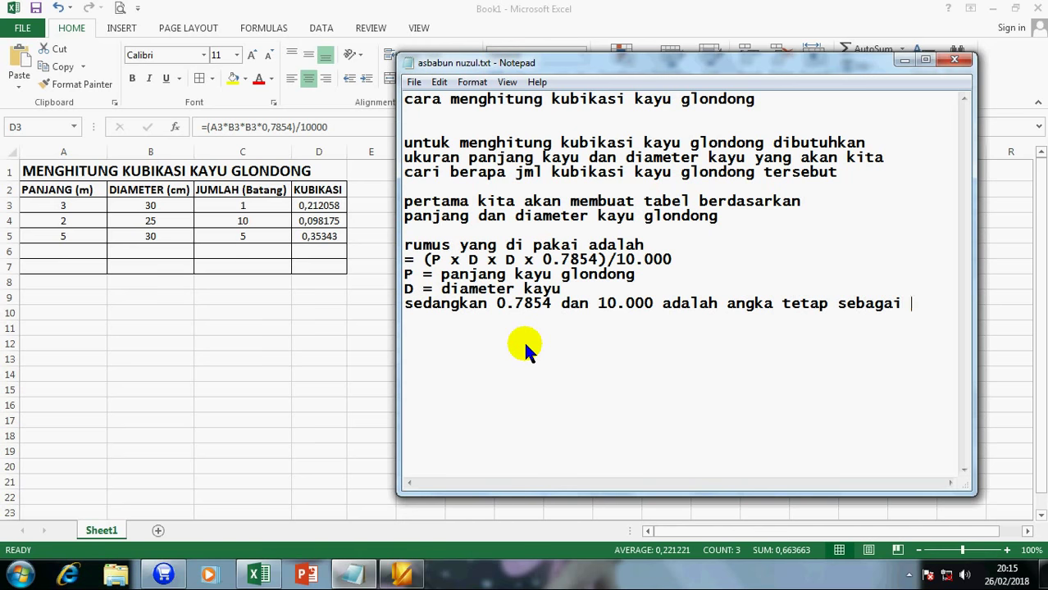
type("rumus")
key("Return")
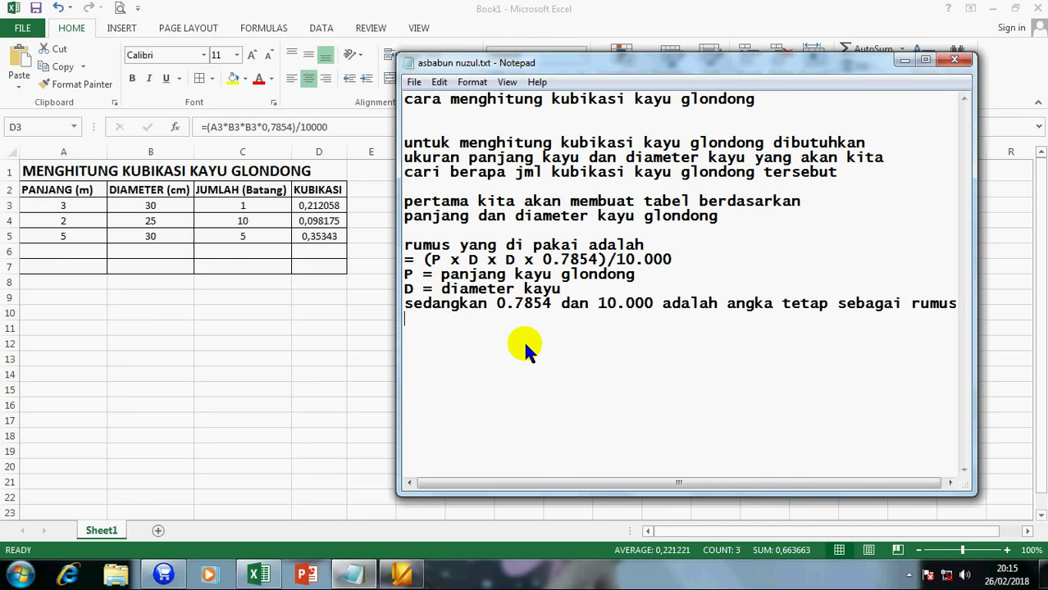
Step: Ask how to find board volume (kubikasi kayu papan) and give the formula = T x L x P
key("Return")
key("Return")
type("kemudian bagai")
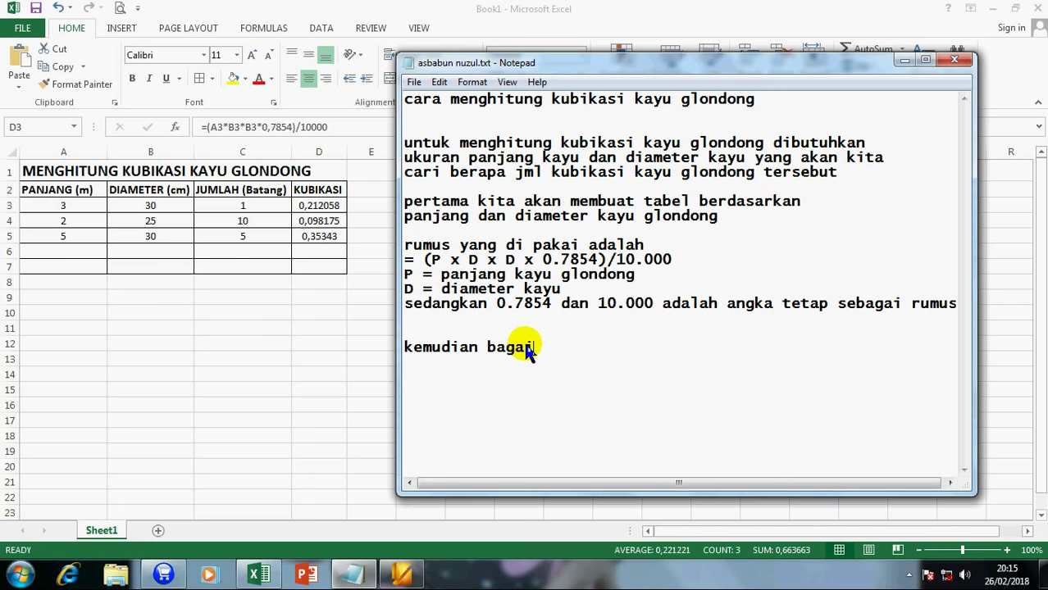
type("mana mencart")
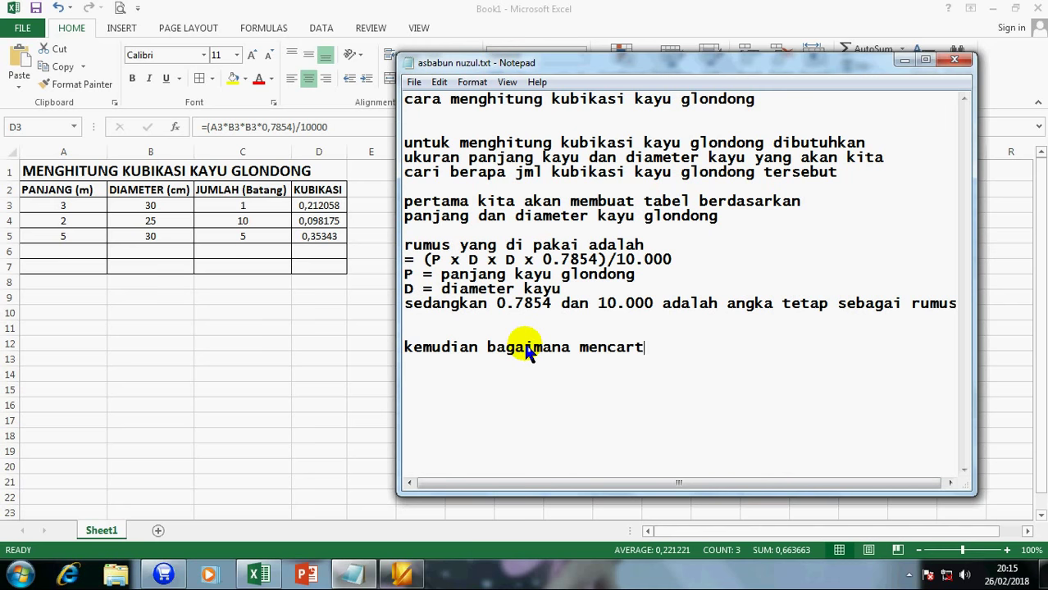
key("BackSpace")
key("BackSpace")
type("ri ")
type("kubikasi kayu ")
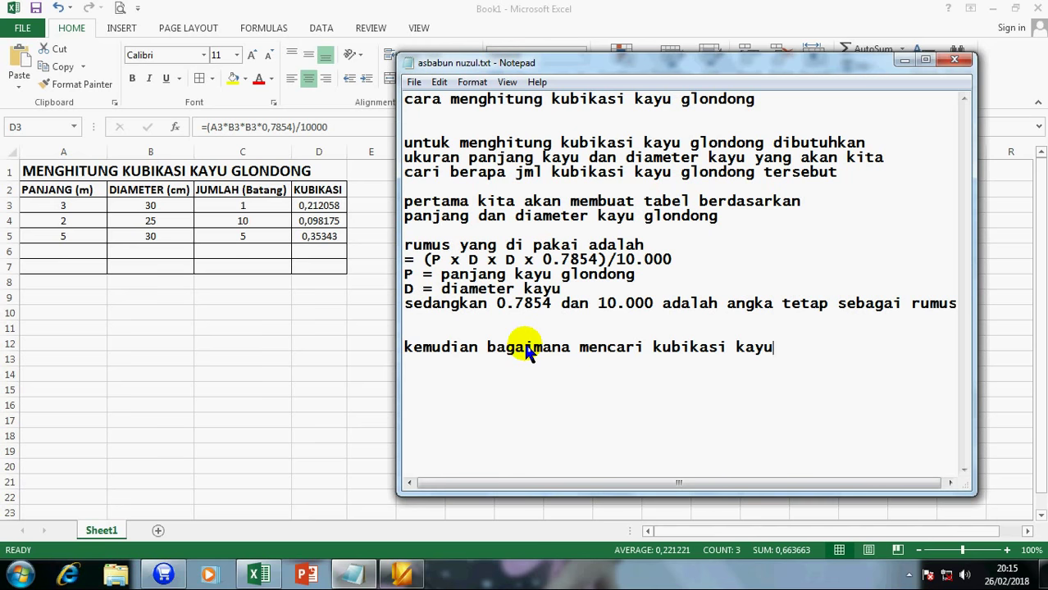
type("papan ")
type("???")
key("Return")
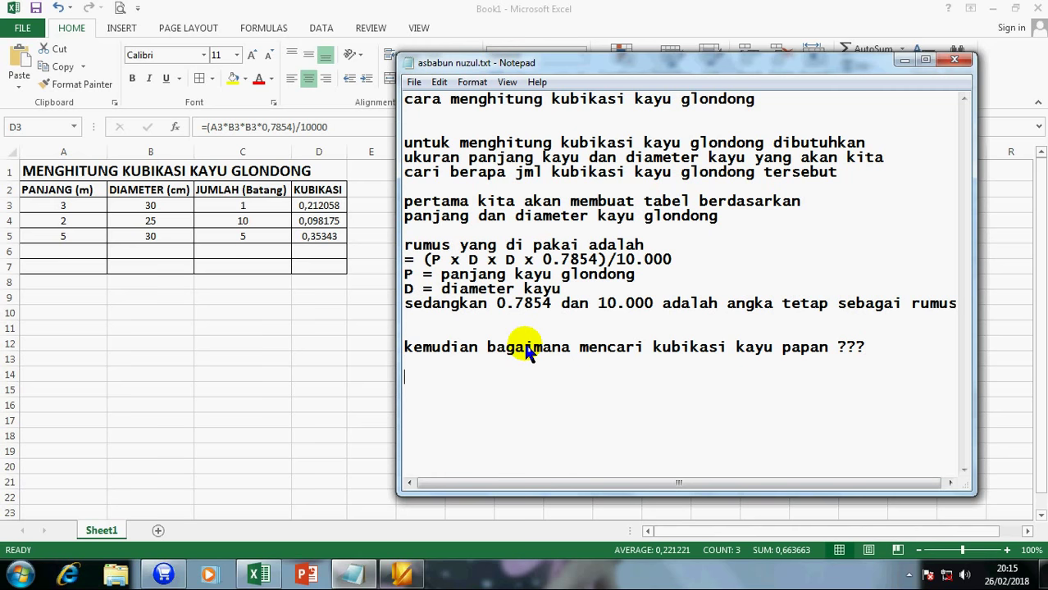
type("rumus n")
type("ya adalah ")
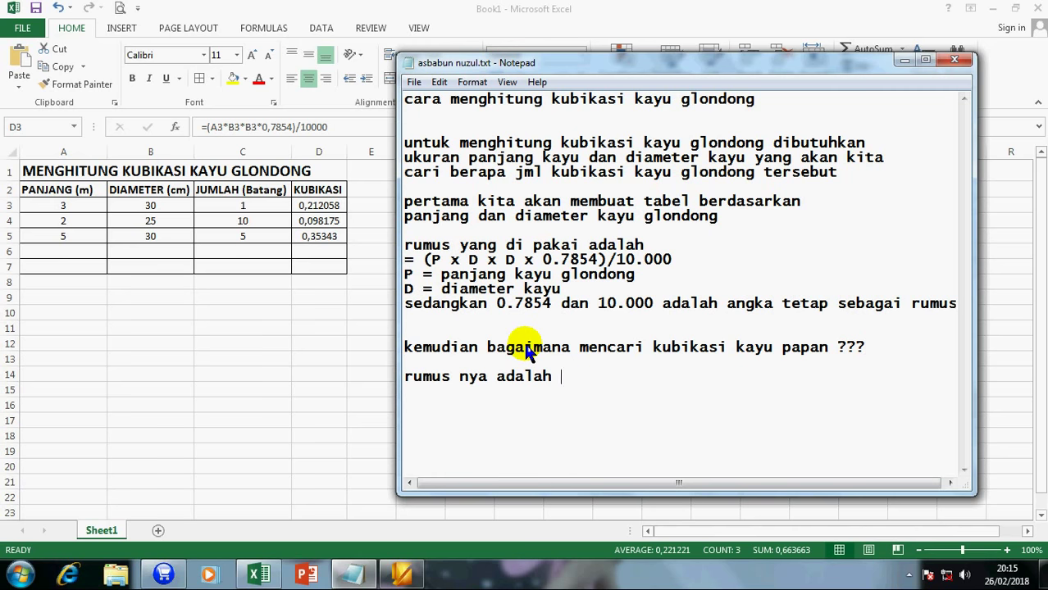
type(" T")
key("BackSpace")
type("= T ")
type("x ")
type("L ")
type("x ")
type("P")
key("Return")
Step: Add the line 'kita akan membuat tabelnya' and return to the spreadsheet
type("kita ")
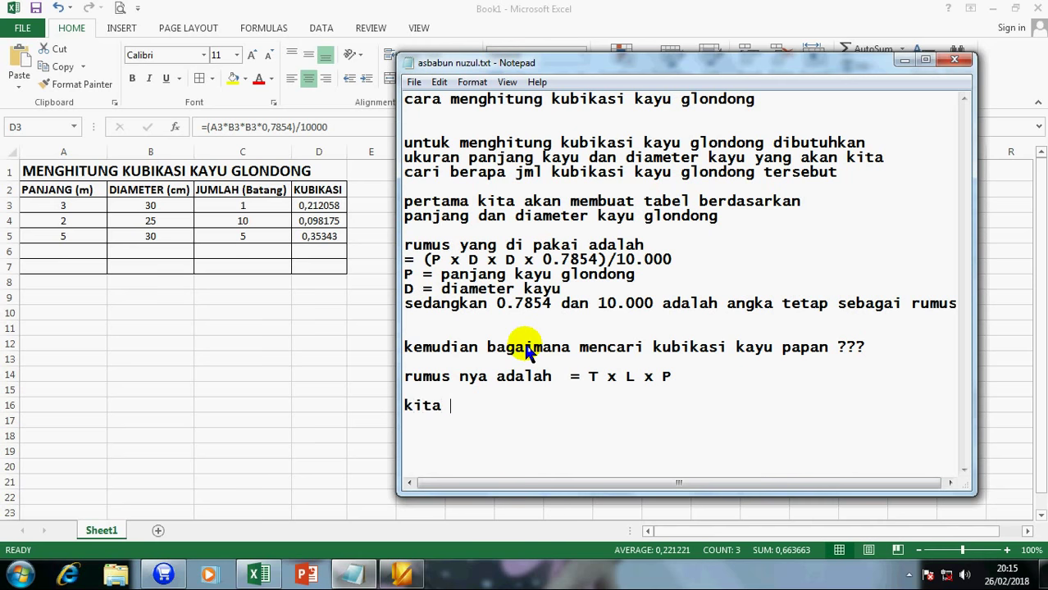
type("akan membuat tab")
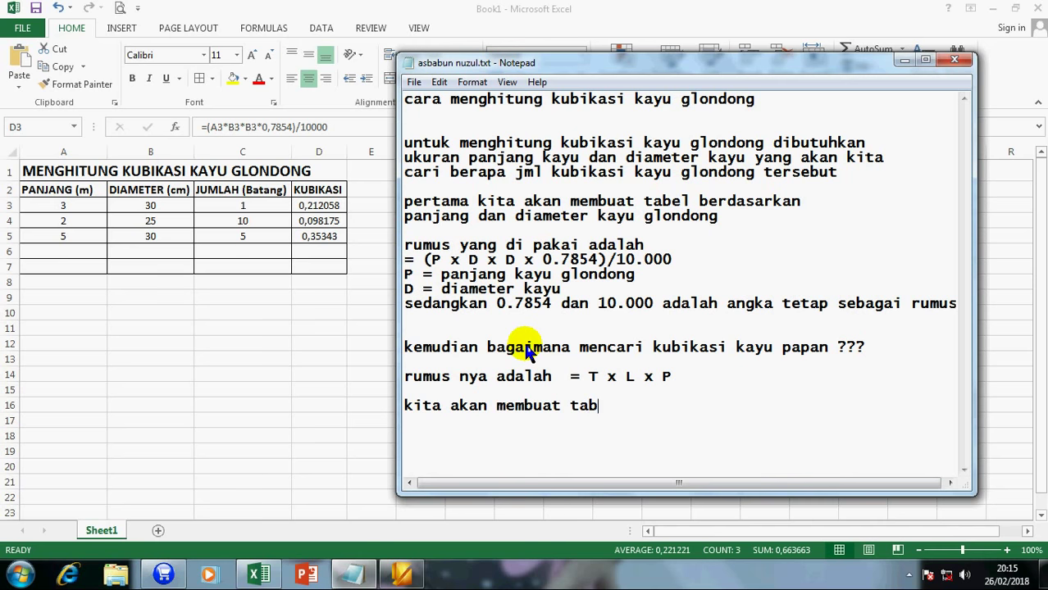
type("elnya")
key("Return")
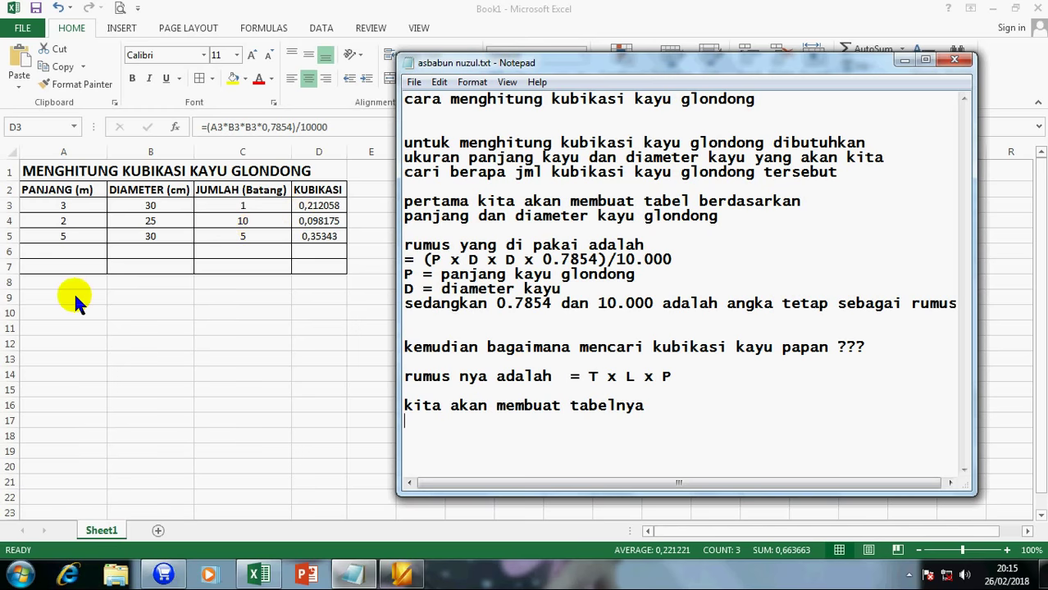
left_click(72, 300)
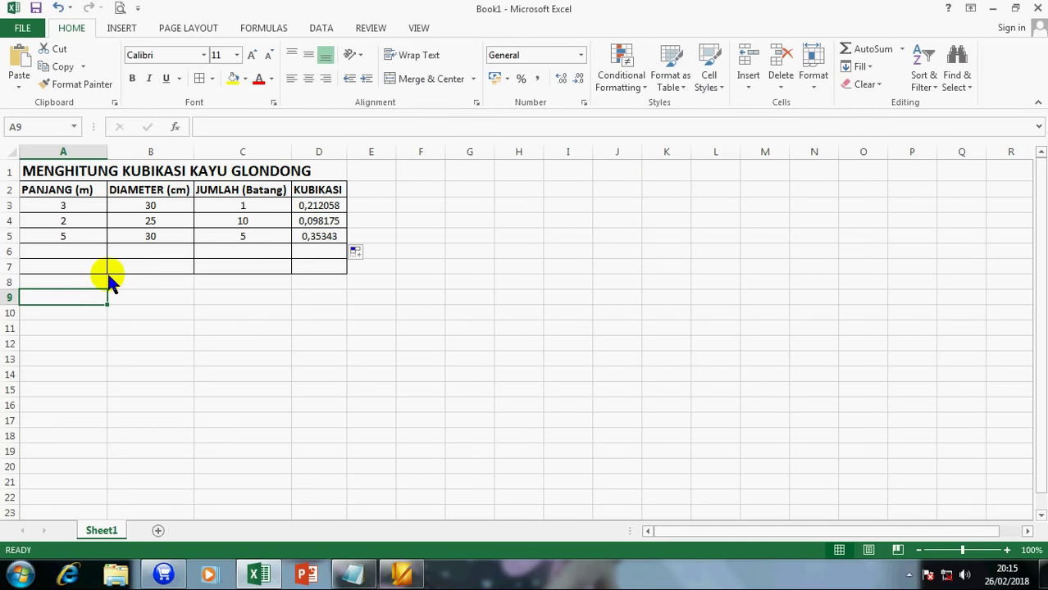
Step: Enter the heading MENGHITUNG KUBIKASI KAYU PAPAN in A9, bold at size 14
type("menghitu")
key("BackSpace")
key("BackSpace")
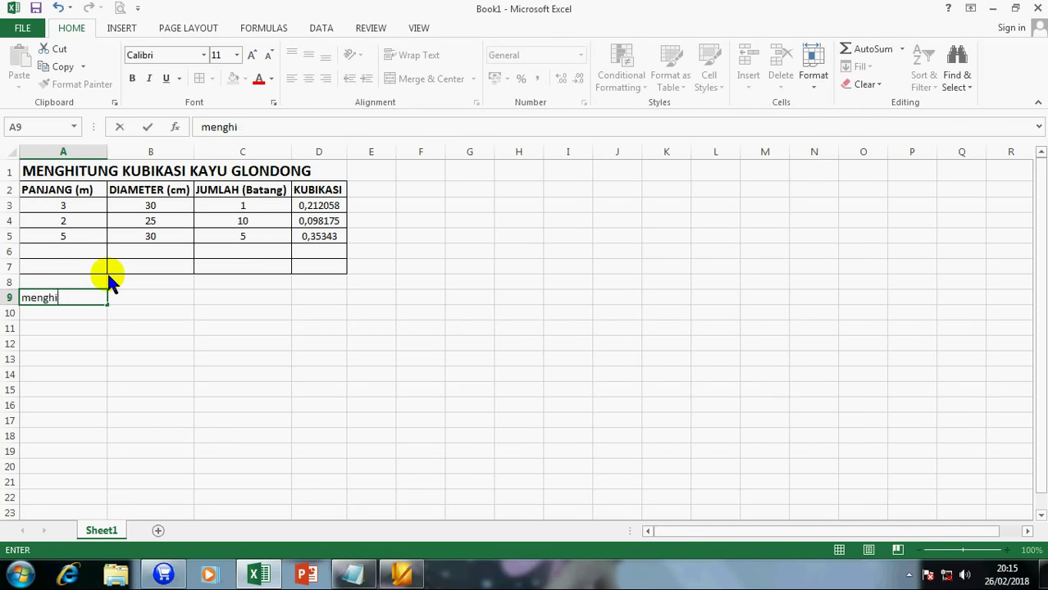
key("BackSpace")
key("BackSpace")
key("BackSpace")
key("BackSpace")
key("BackSpace")
type("MENG")
type("HITUNG KUBI")
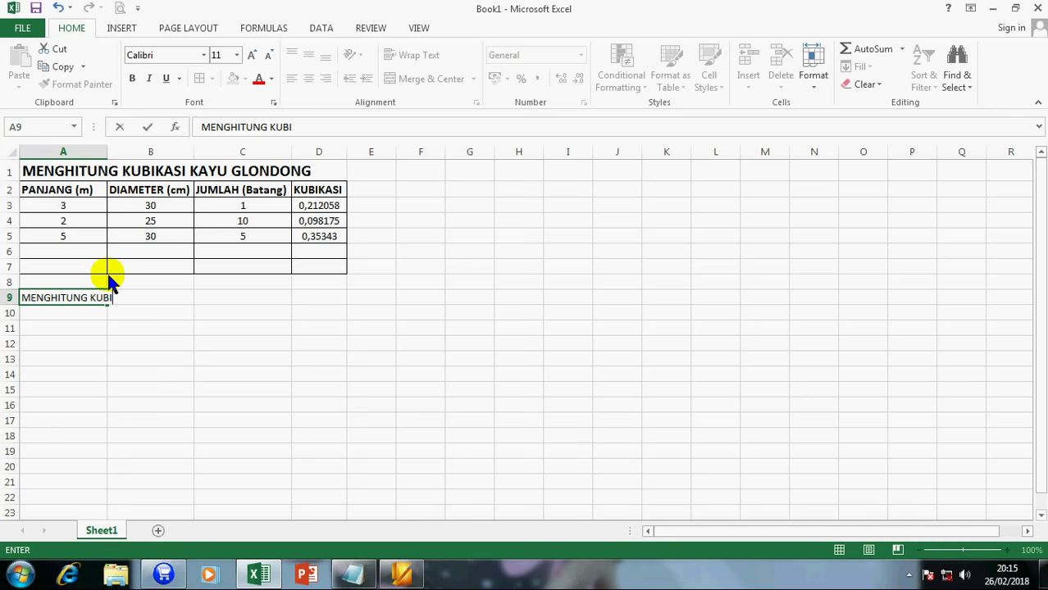
type("KASI KAYU PA")
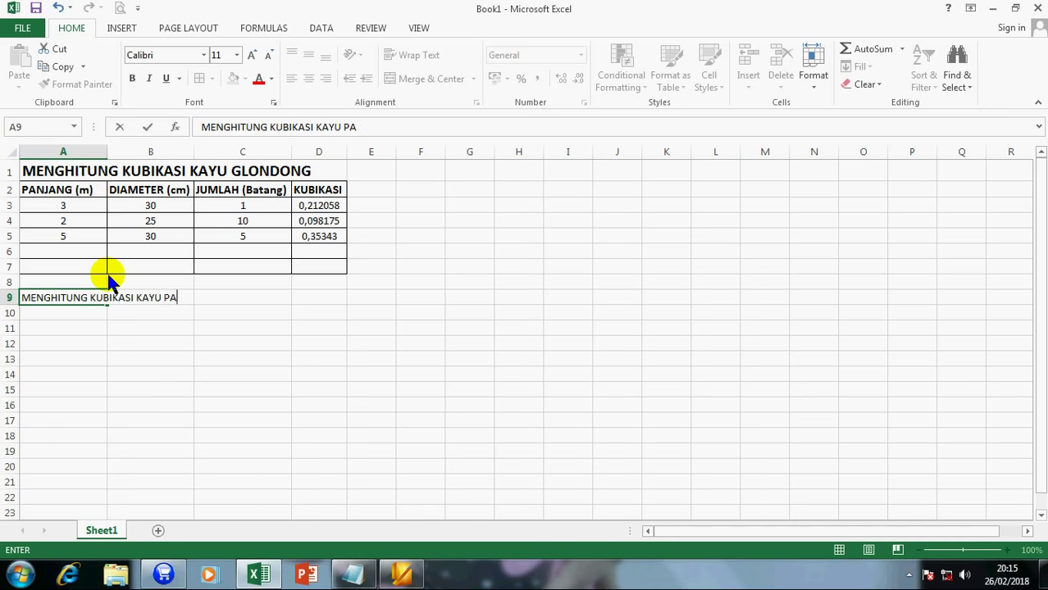
type("PAN")
key("Return")
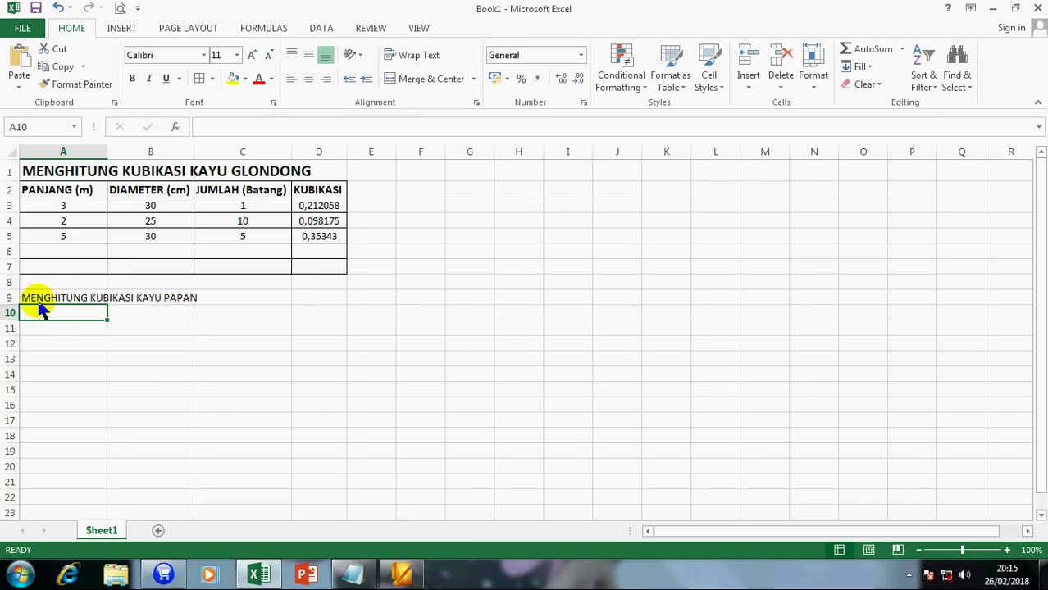
left_click(34, 297)
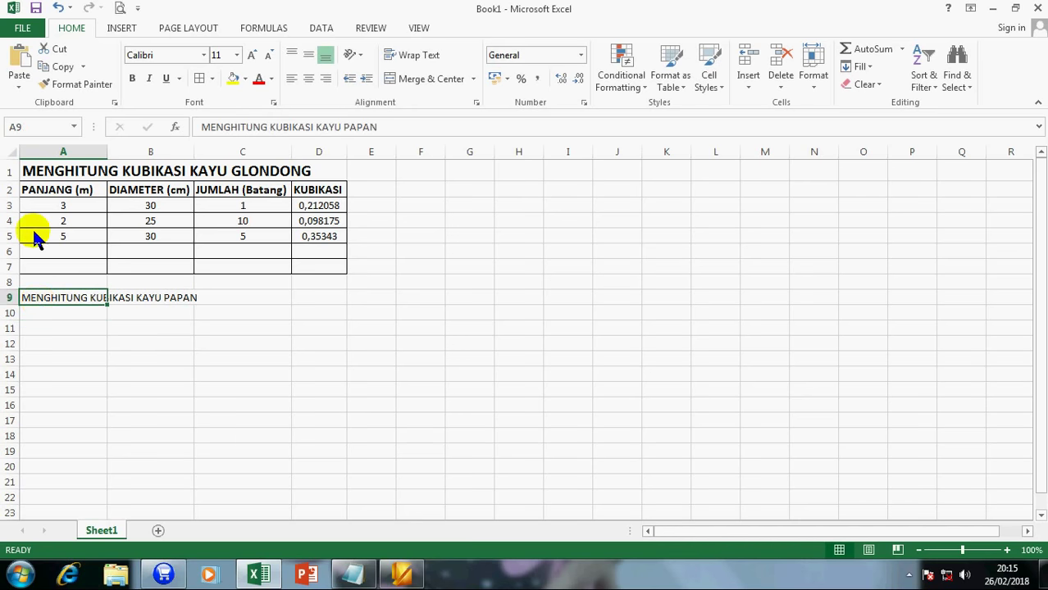
left_click(131, 78)
left_click(251, 54)
left_click(252, 54)
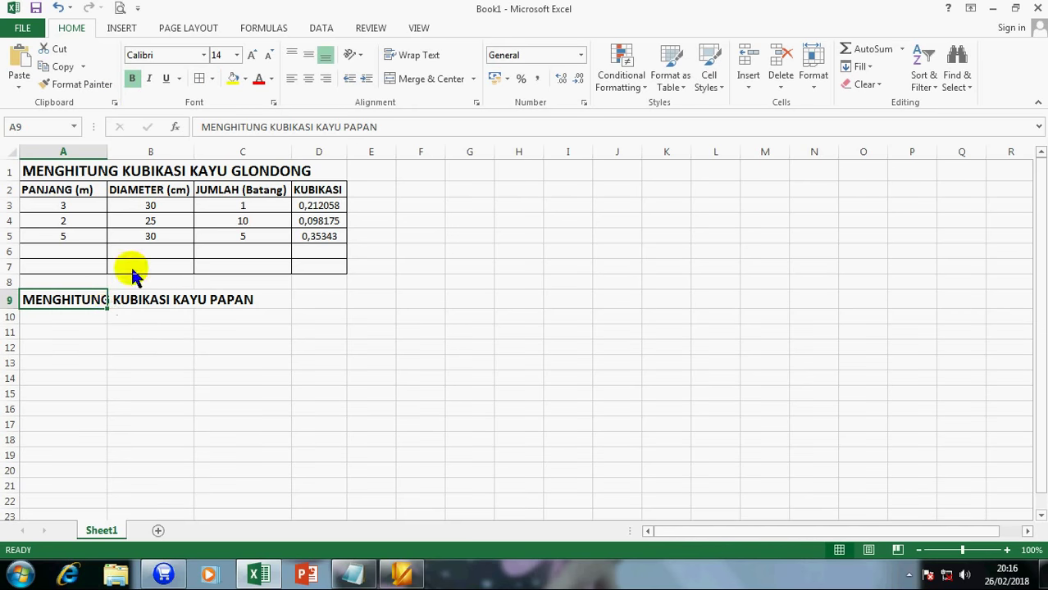
Step: Type headers TINGGI/TEBAL, LEBAR, PANJANG and KUBIKASI across A10:D10
left_click(73, 320)
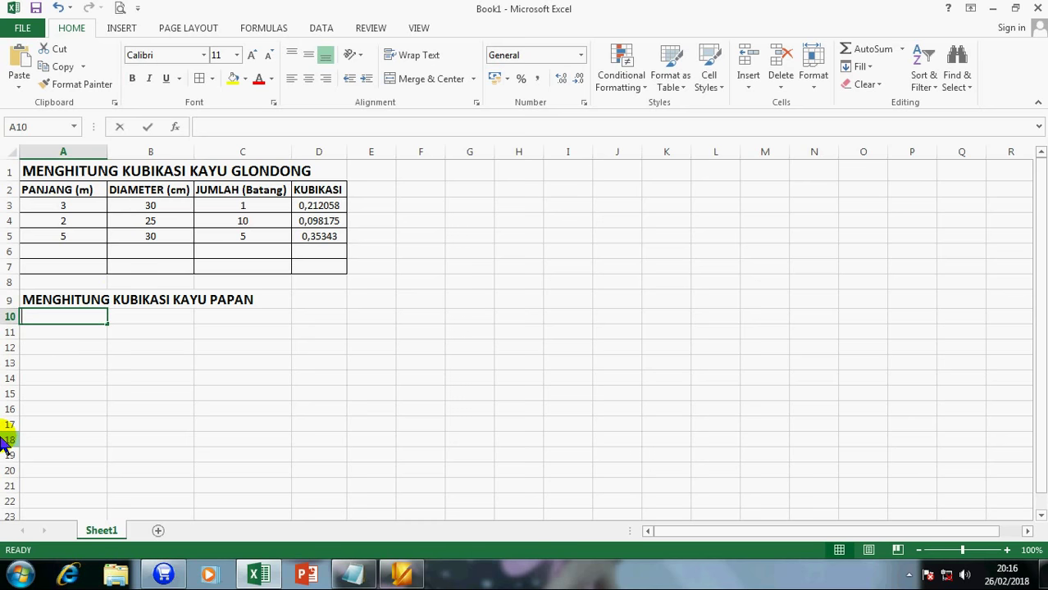
type("T")
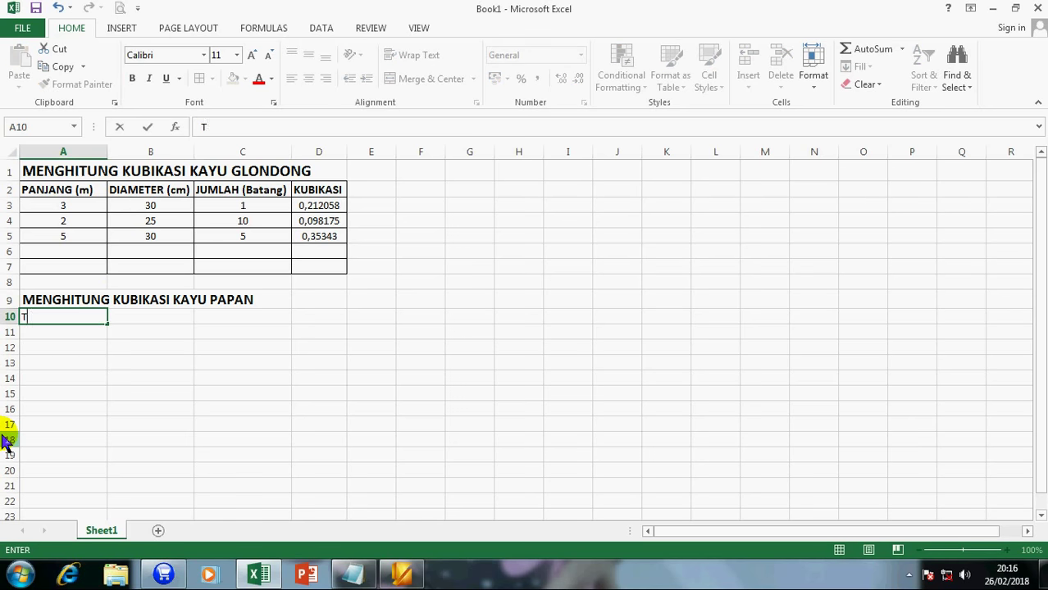
type("INGGI")
type("/TEBAL")
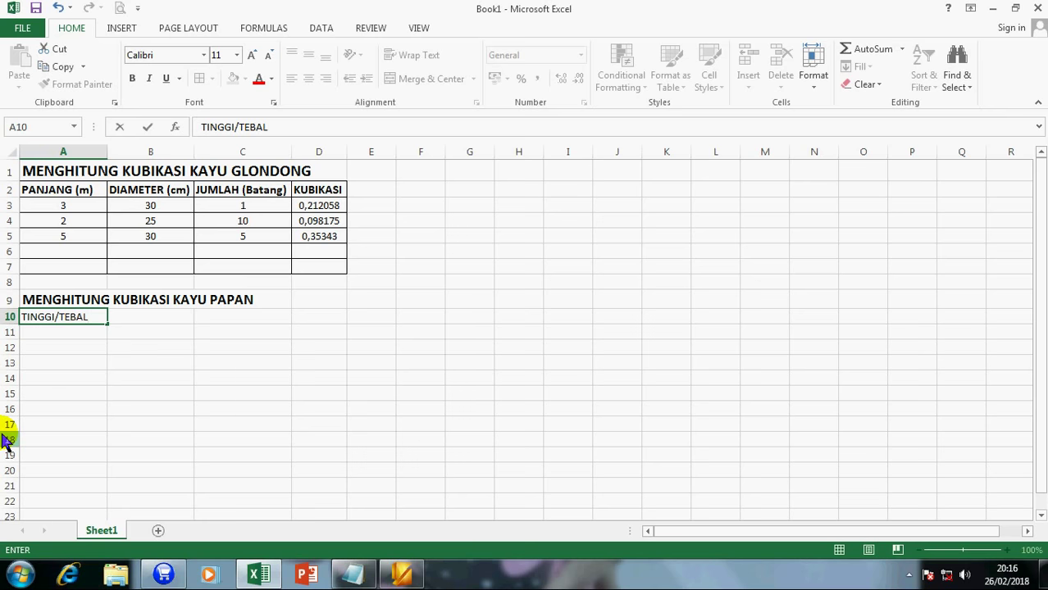
key("Tab")
type("LEBA")
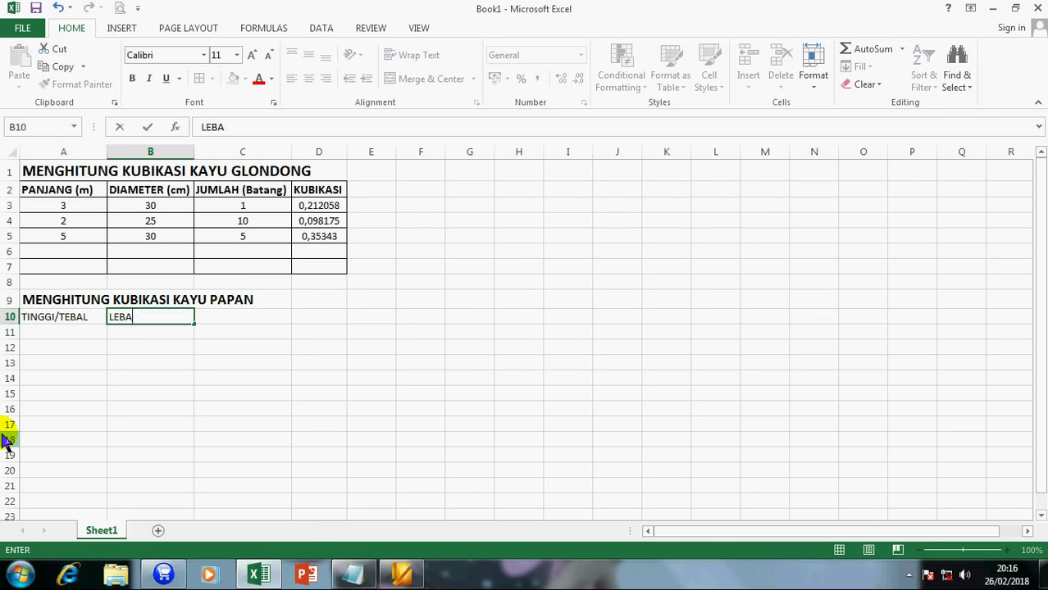
type("R")
key("Tab")
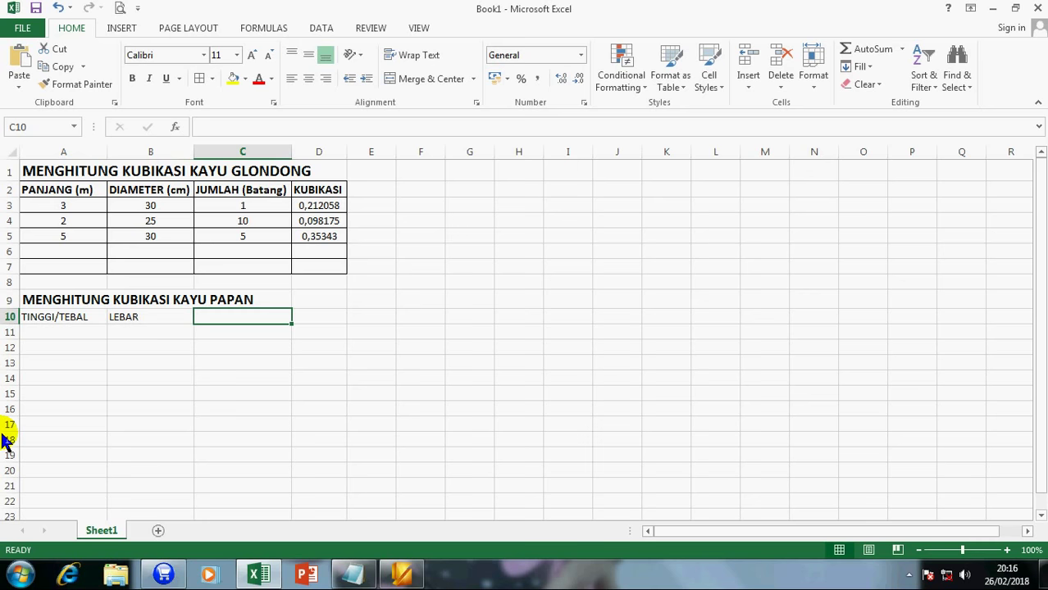
type("PANJANG")
key("Return")
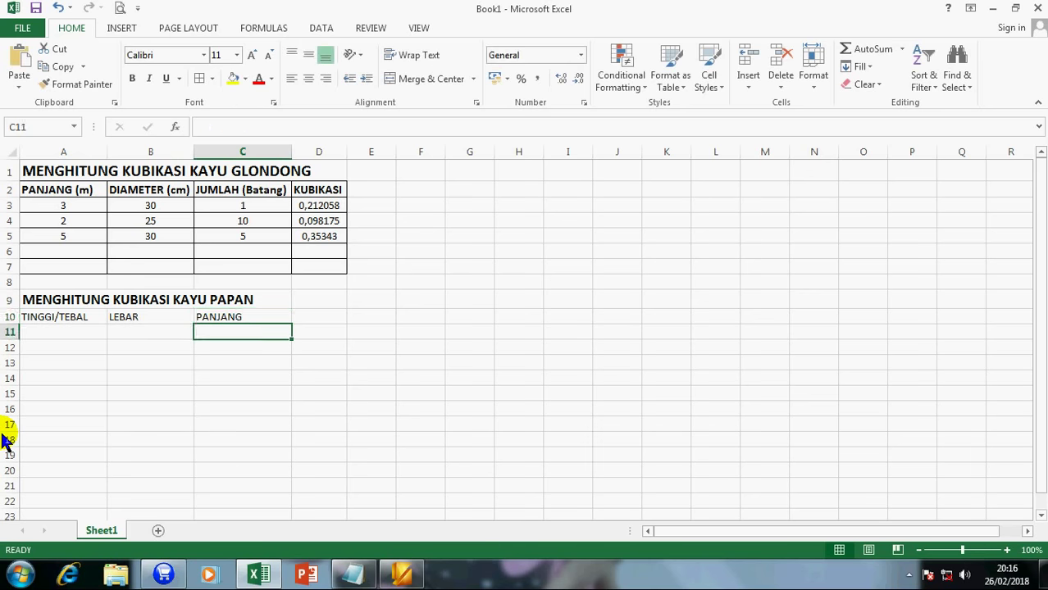
key("Up")
key("Right")
type("KUBI")
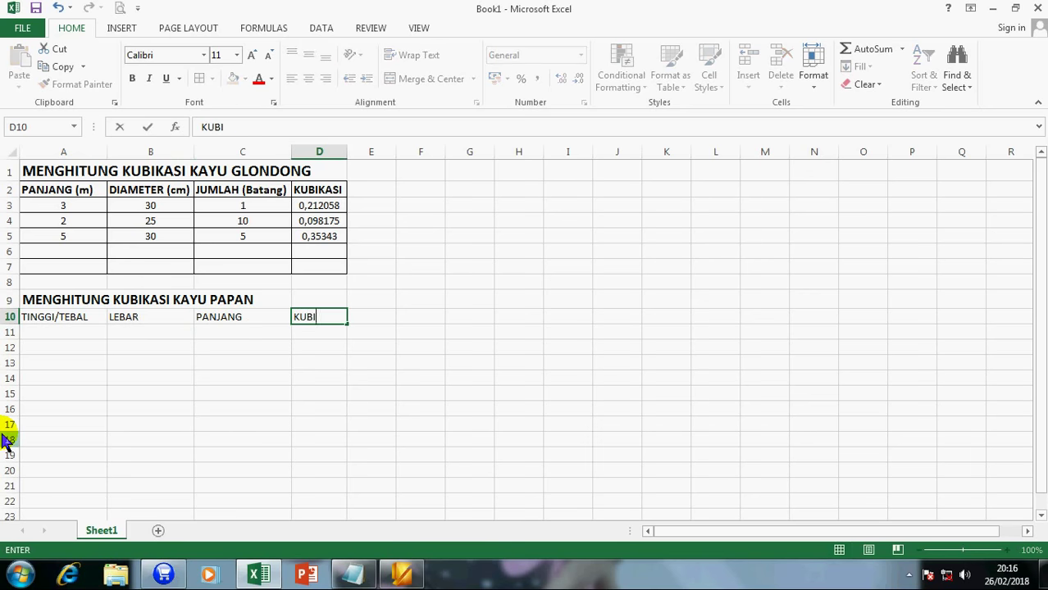
type("KASI")
key("Return")
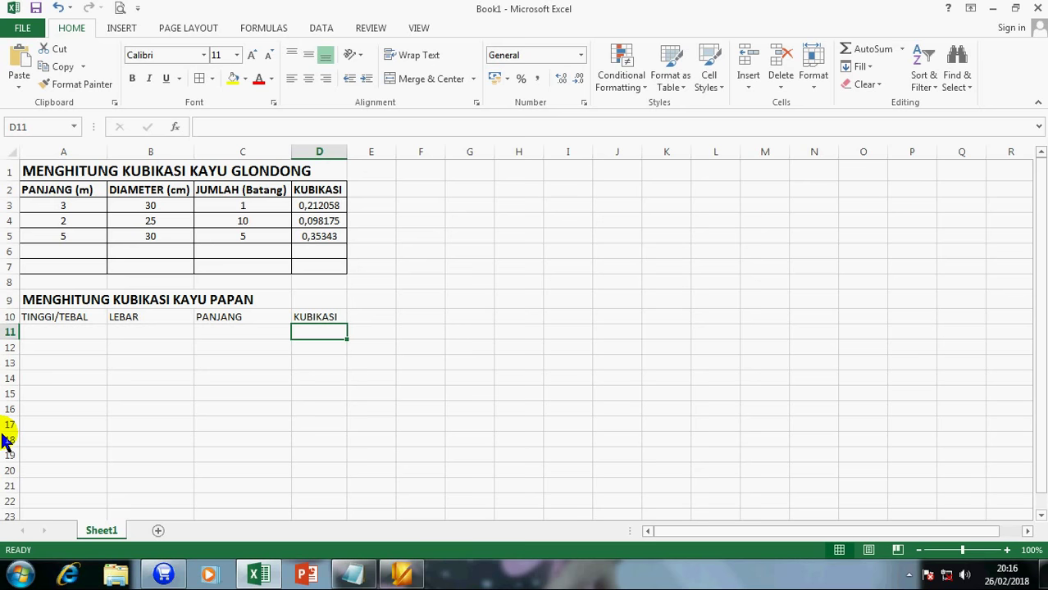
Step: Change the board formula in the notes to = (T x L x P)/10.000
left_click(354, 574)
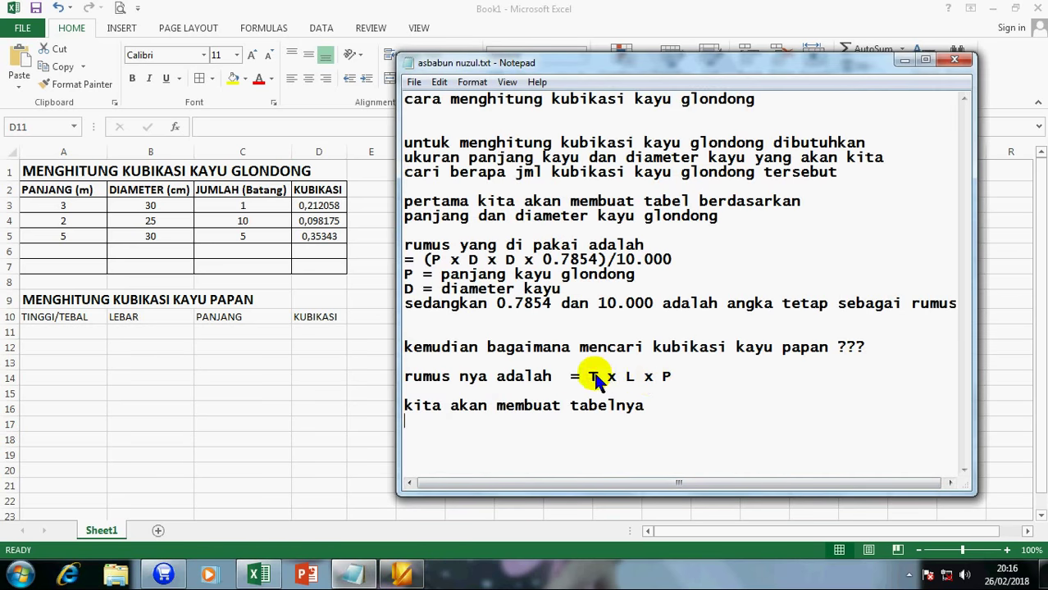
type("(")
type(")/10.00")
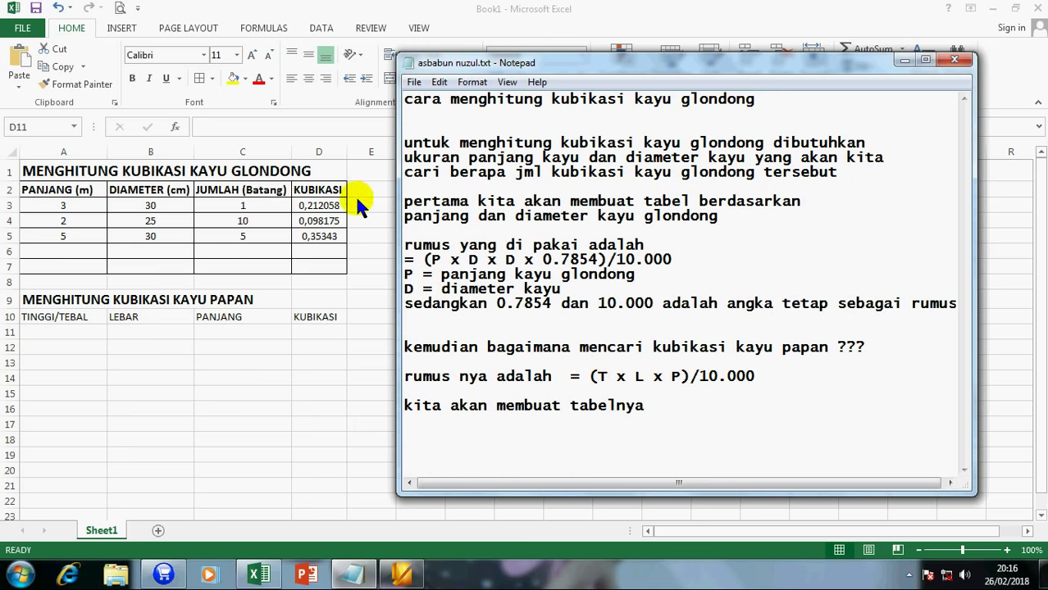
left_click(59, 322)
Step: Make the board table A10:D14 bold and vertically middle-aligned
left_click_drag(59, 320, 312, 324)
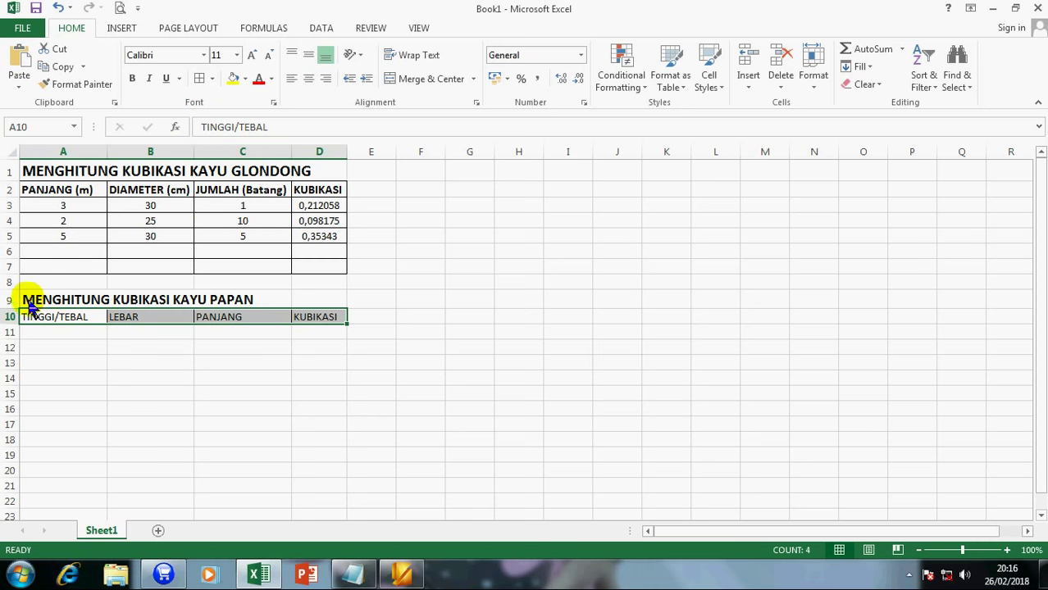
mouse_move(47, 322)
left_mouse_down()
mouse_move(327, 392)
mouse_move(324, 379)
left_mouse_up()
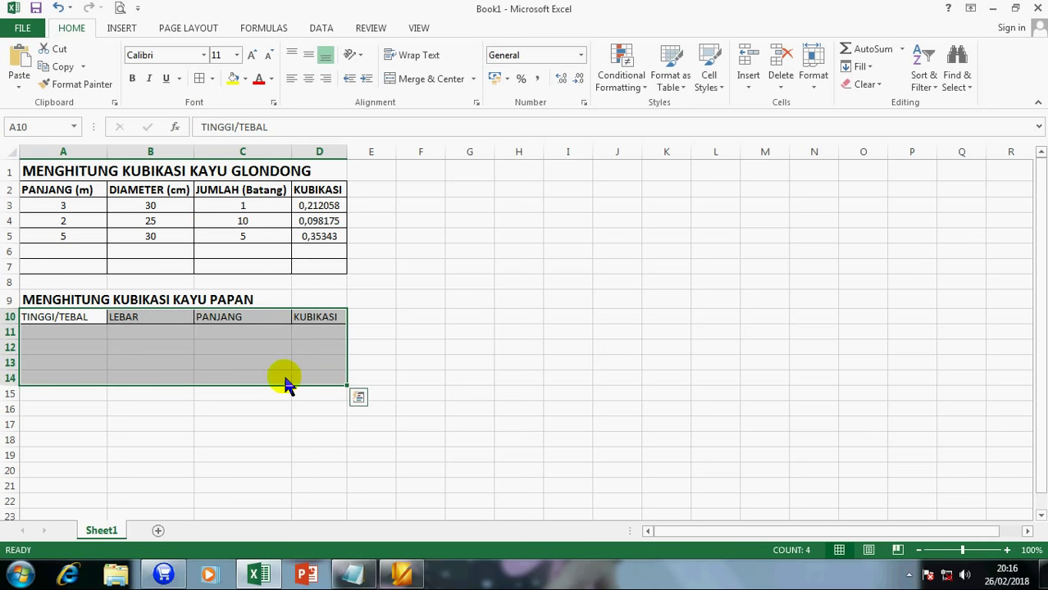
left_click(199, 78)
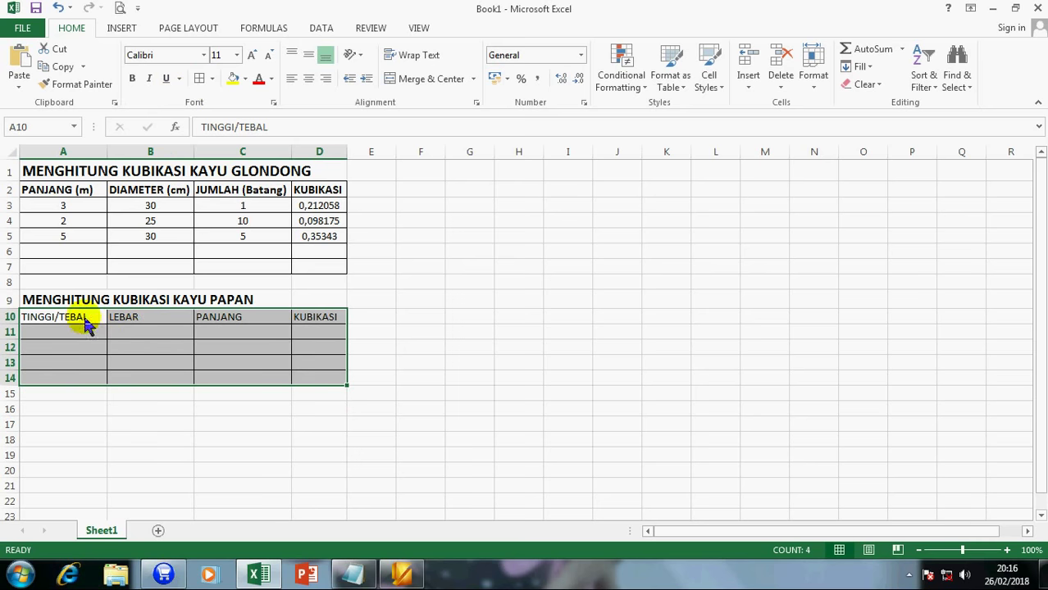
left_click(132, 79)
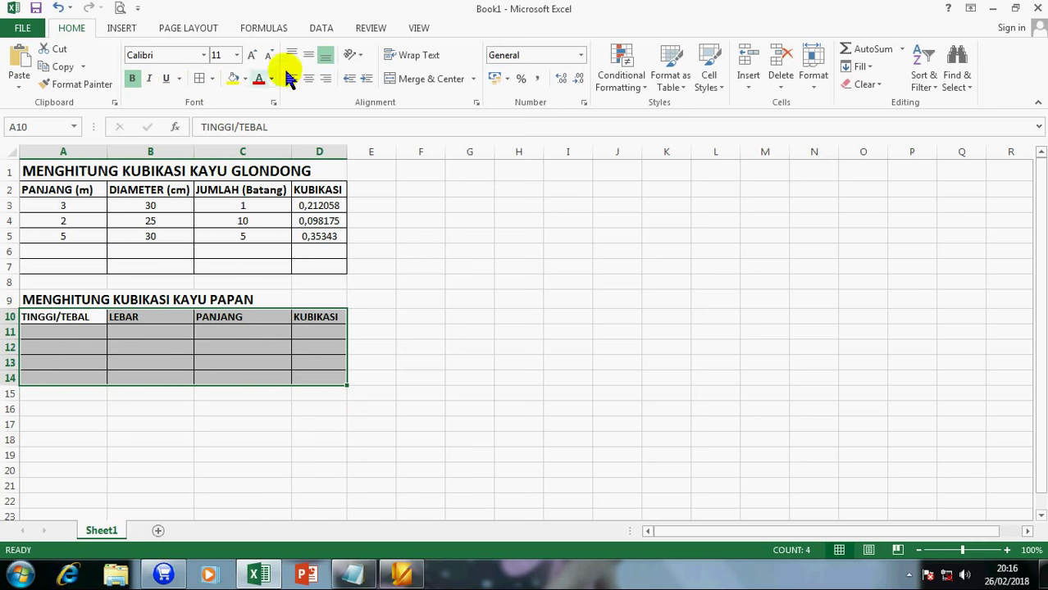
left_click(308, 55)
Step: Enter 2 as the first TINGGI/TEBAL value in A11
left_click_drag(57, 319, 73, 332)
left_click(74, 332)
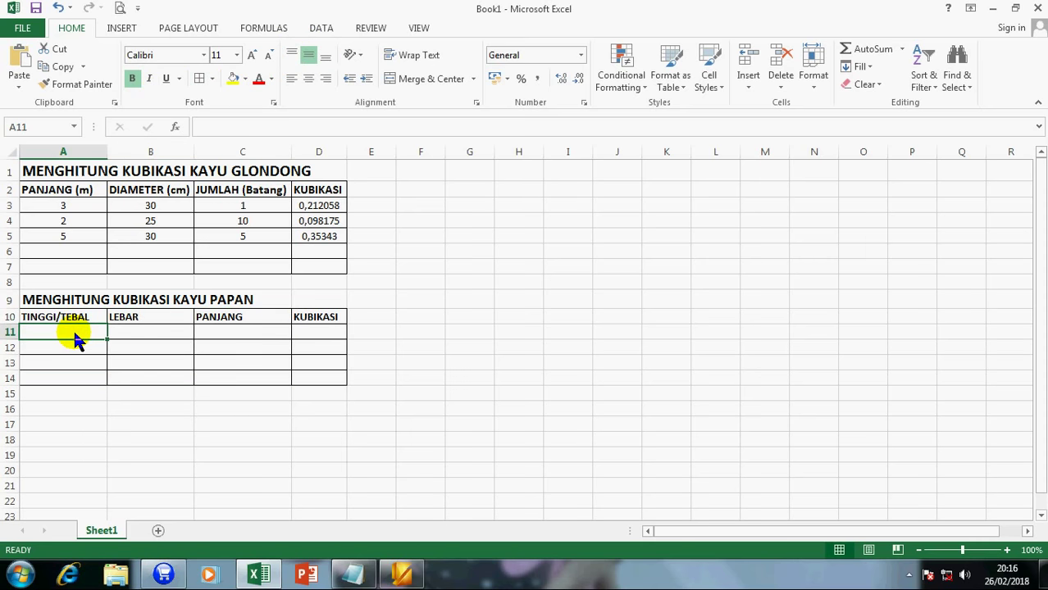
type("2")
key("Tab")
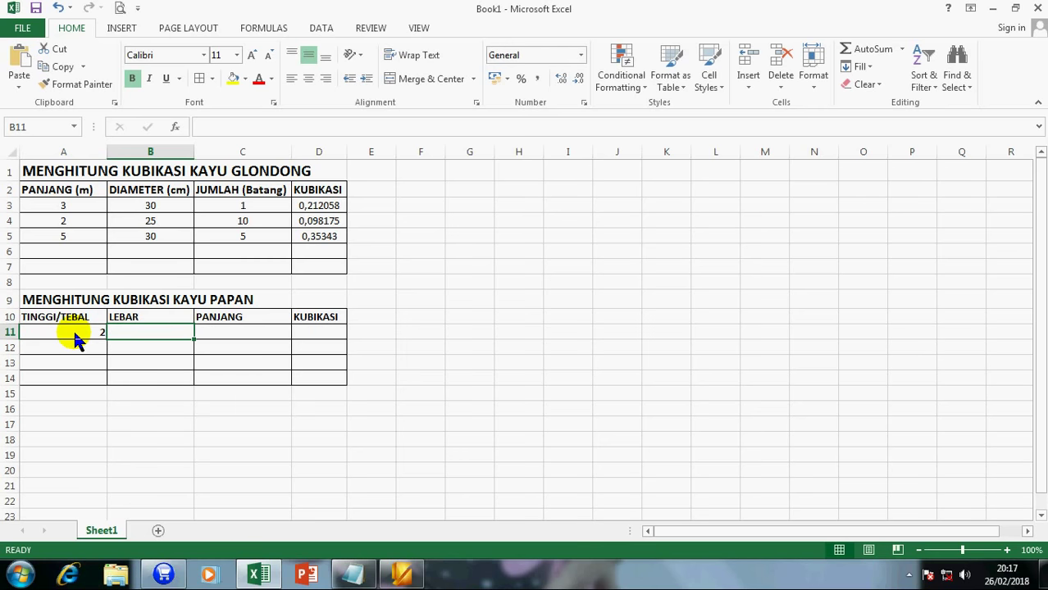
Step: Enter LEBAR 25 in B11 and PANJANG 3 in C11
type("30")
key("BackSpace")
key("BackSpace")
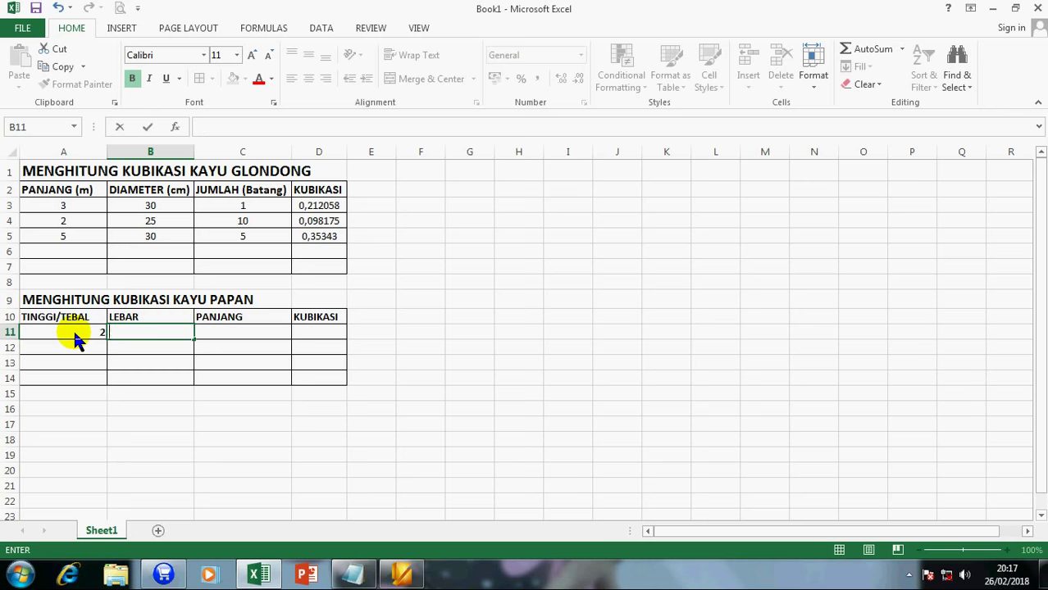
key("Tab")
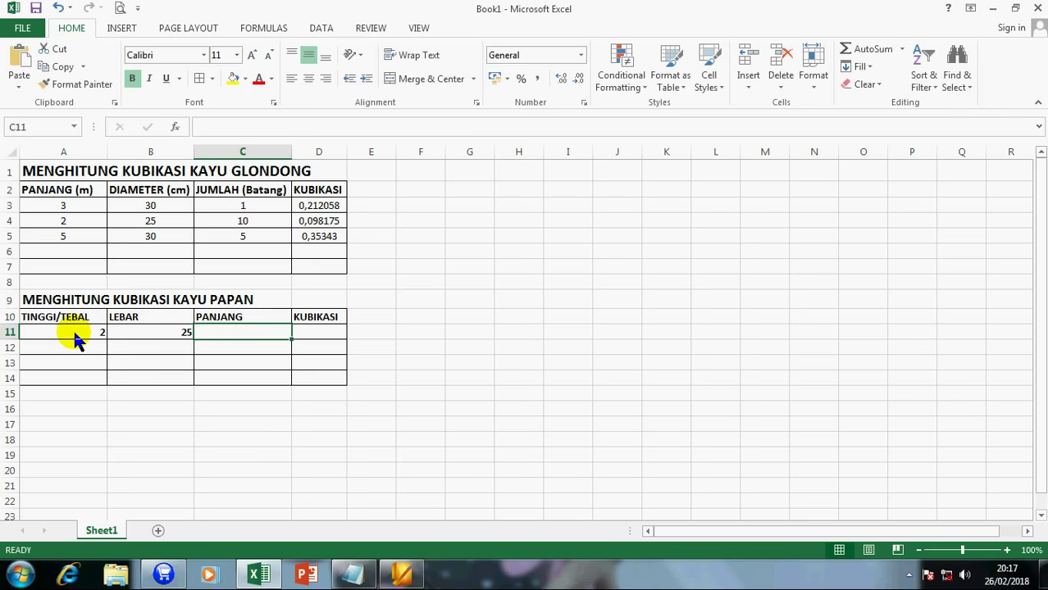
type("3")
key("Return")
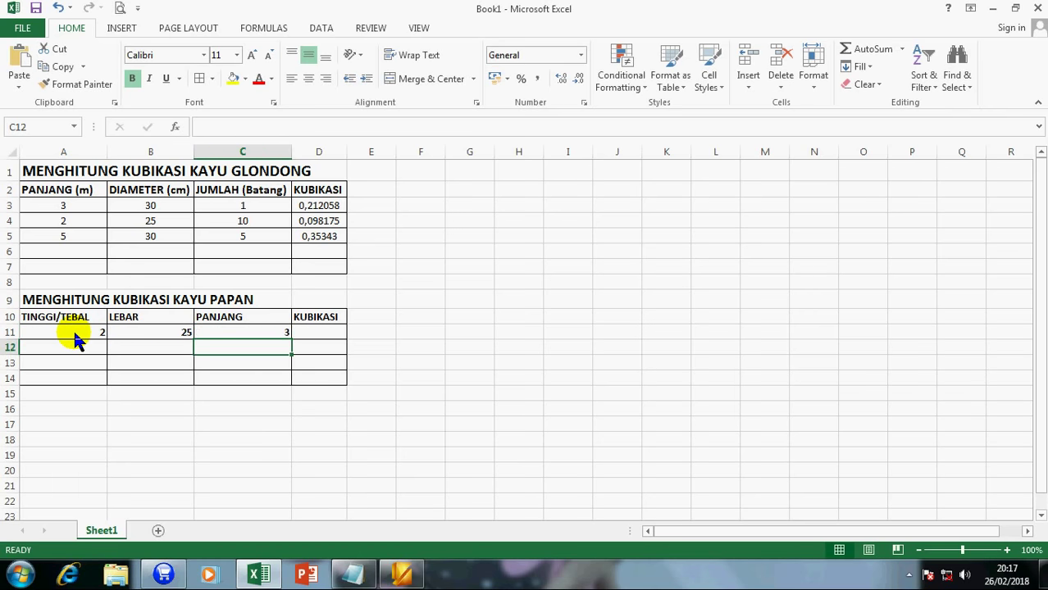
key("Up")
key("Right")
Step: Compute KUBIKASI in D11 with =A11*B11*C11/10000, giving 0,015
type("=")
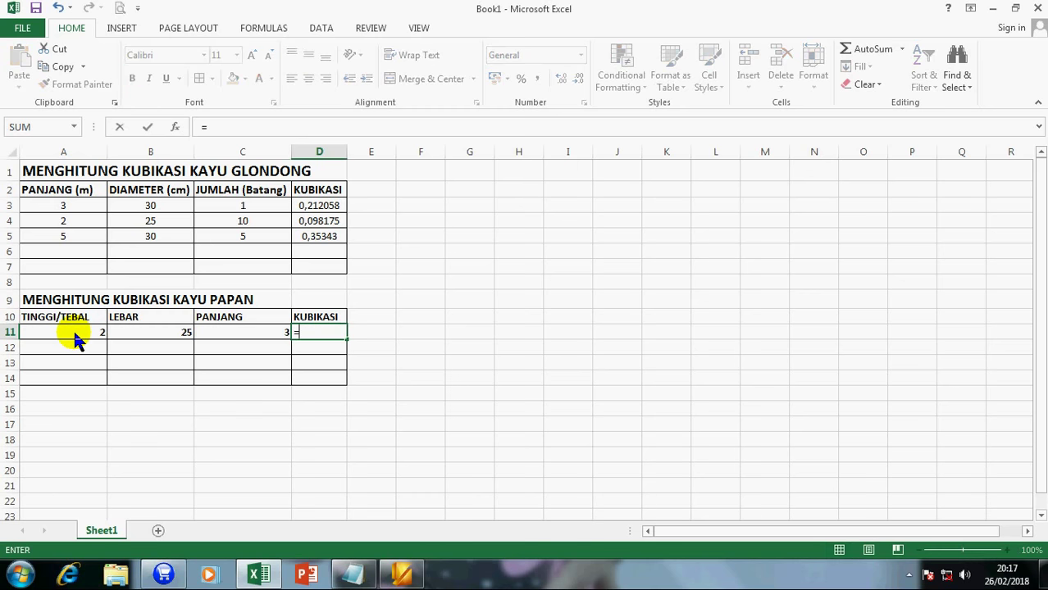
key("Left")
key("Left")
key("Left")
type("*")
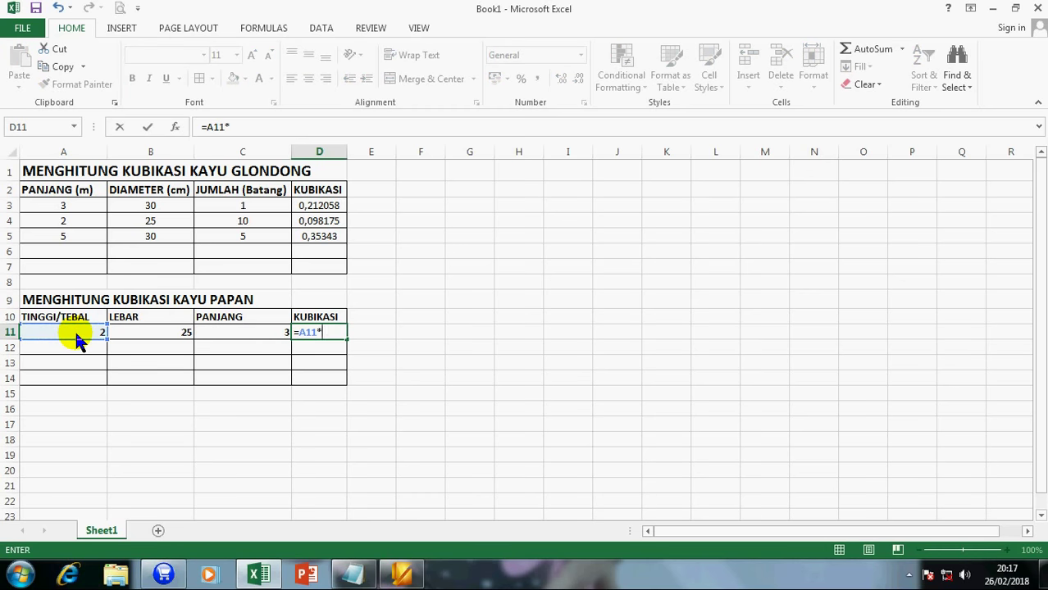
key("Left")
key("Left")
type("*")
key("Left")
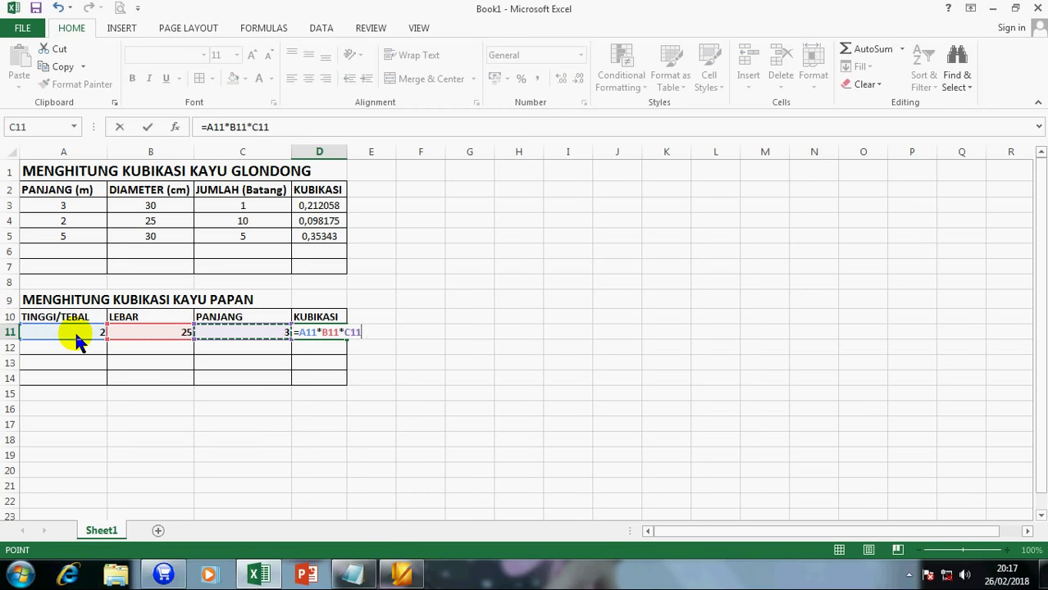
type("/10,0")
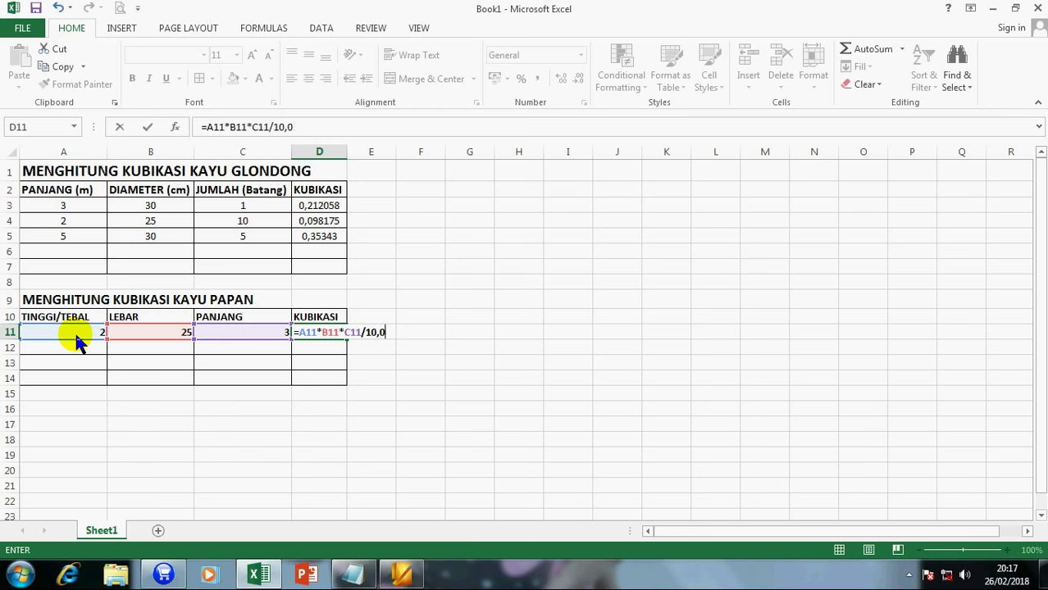
key("BackSpace")
key("BackSpace")
type("000")
key("Return")
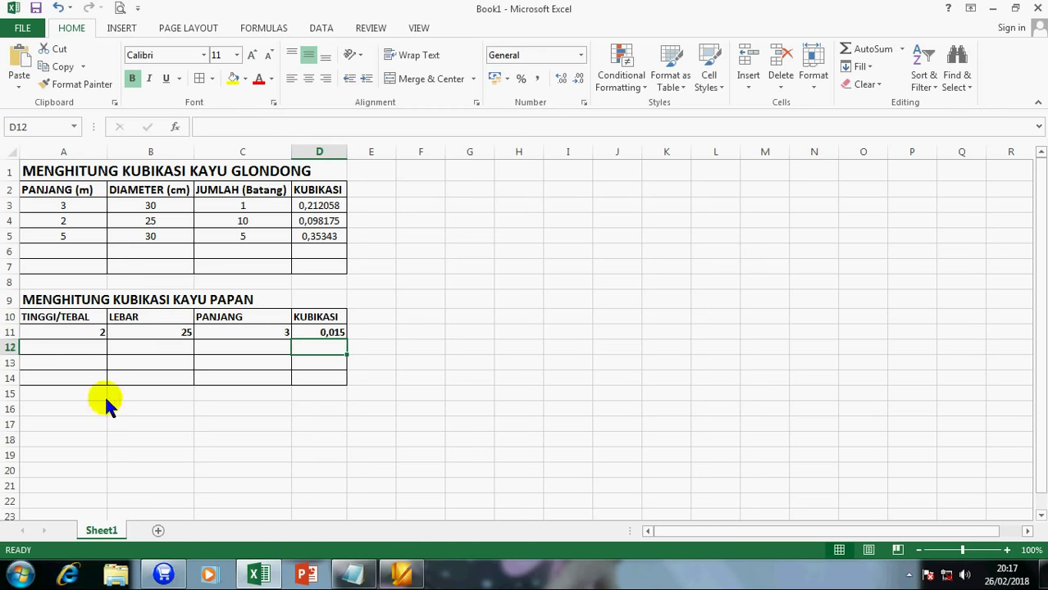
left_click(318, 333)
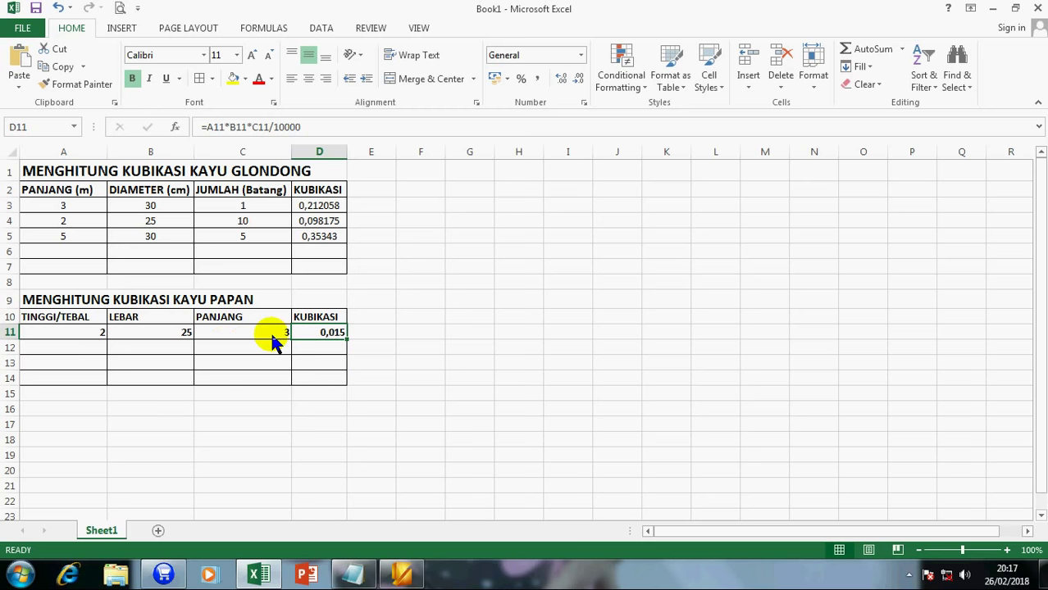
Step: Add headers JUMLAH in E10 and KUBIKASI in F10
left_click(364, 317)
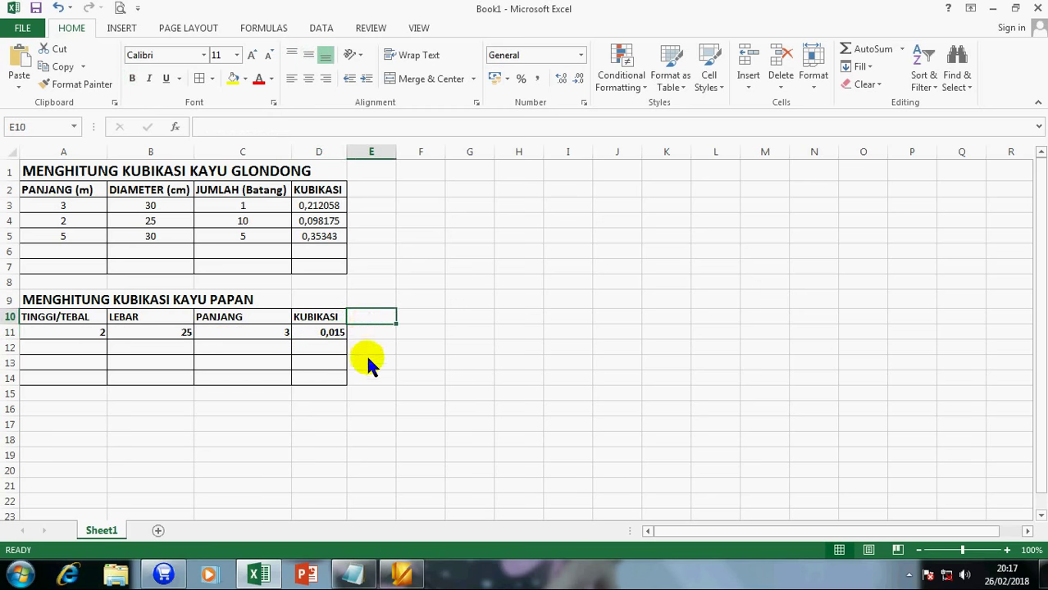
type("JUMLAH")
key("Return")
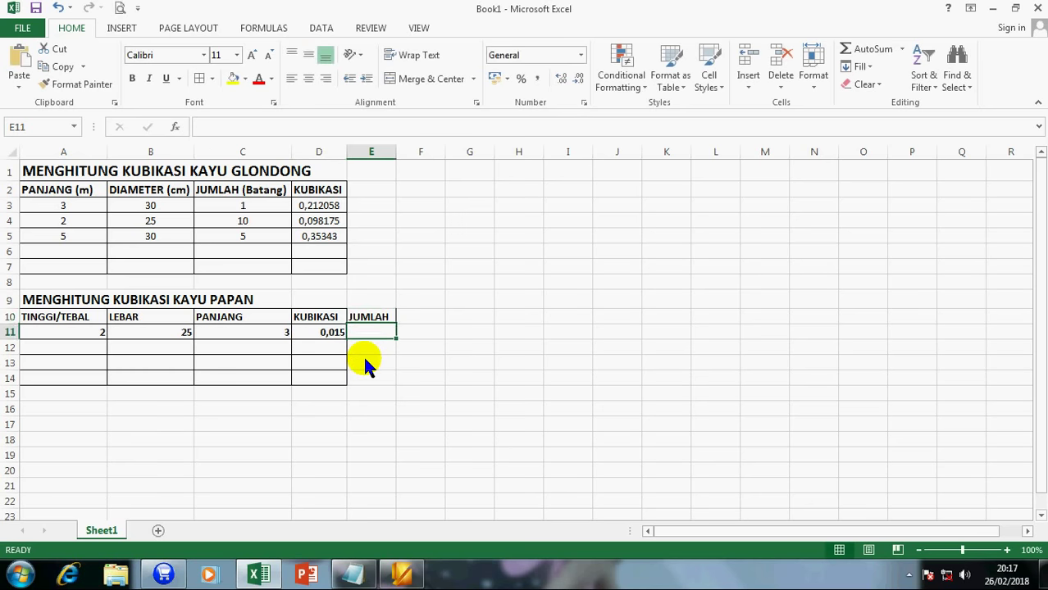
key("Up")
key("Right")
type("KUBIKASI")
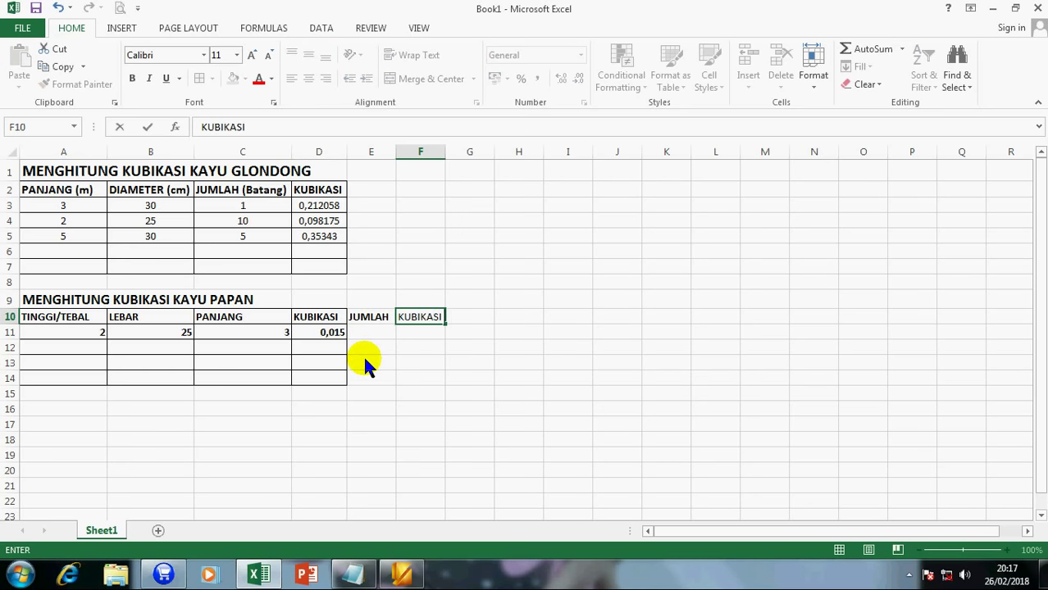
key("Return")
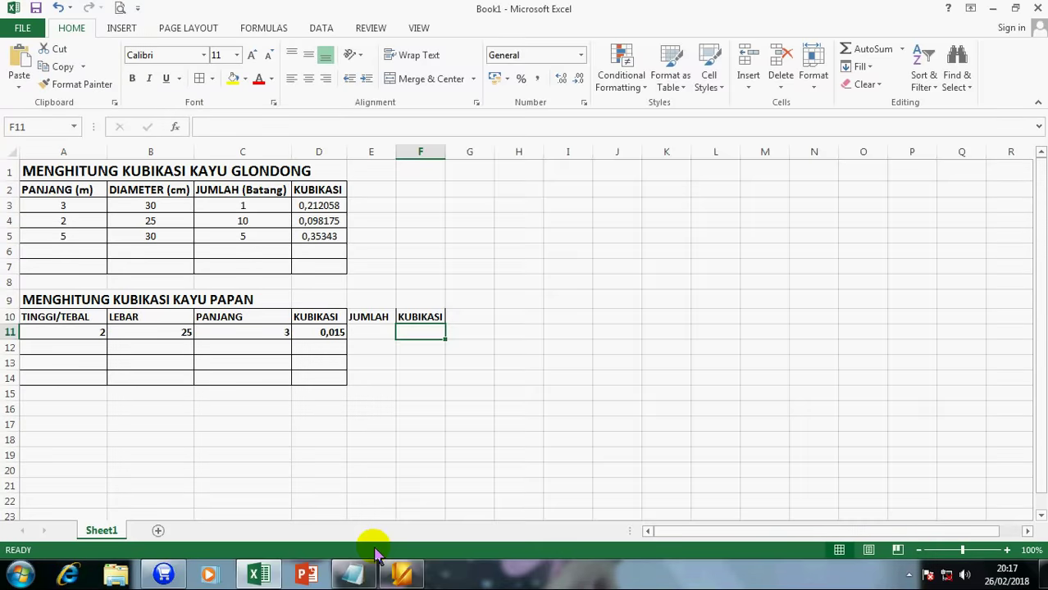
Step: Add a notes line saying the needed volume requires the number of boards (jumlah papan)
left_click(353, 573)
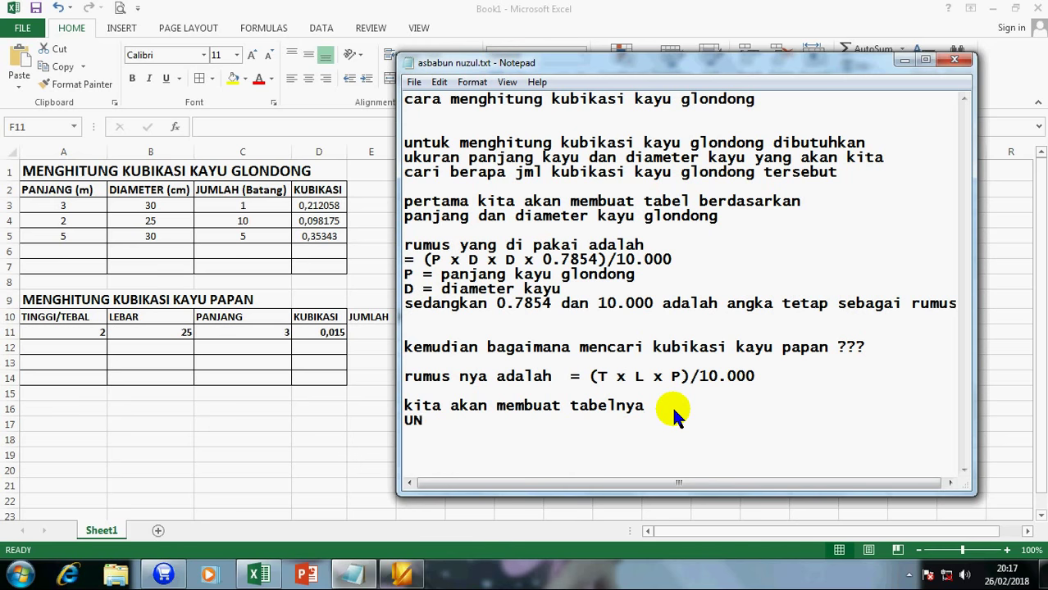
type("TUK")
key("BackSpace")
key("BackSpace")
key("BackSpace")
key("BackSpace")
key("BackSpace")
type("uk mencari ")
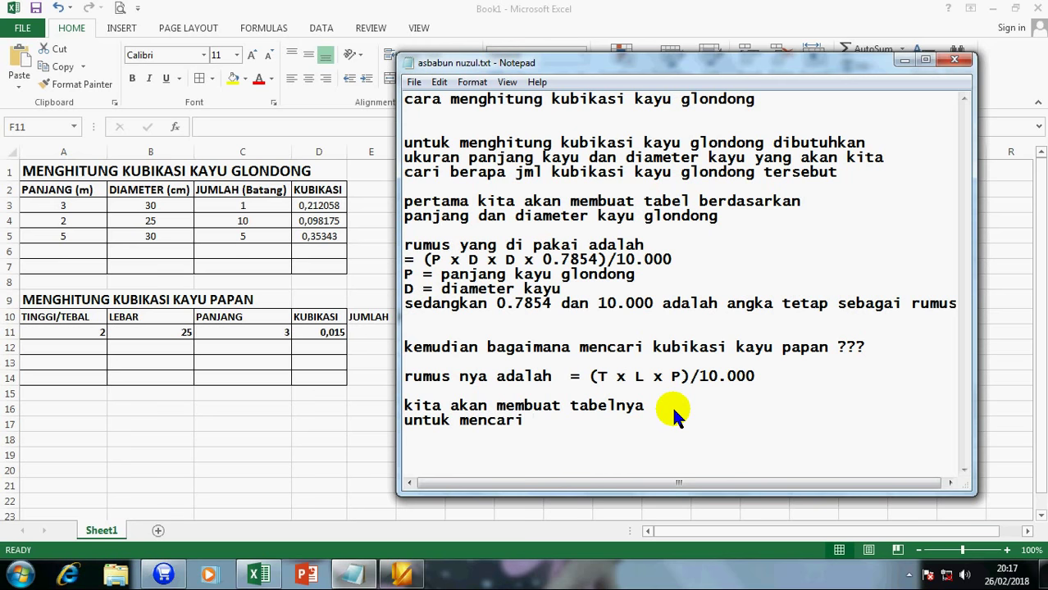
type("ban")
key("BackSpace")
key("BackSpace")
key("BackSpace")
type("kubik yang ")
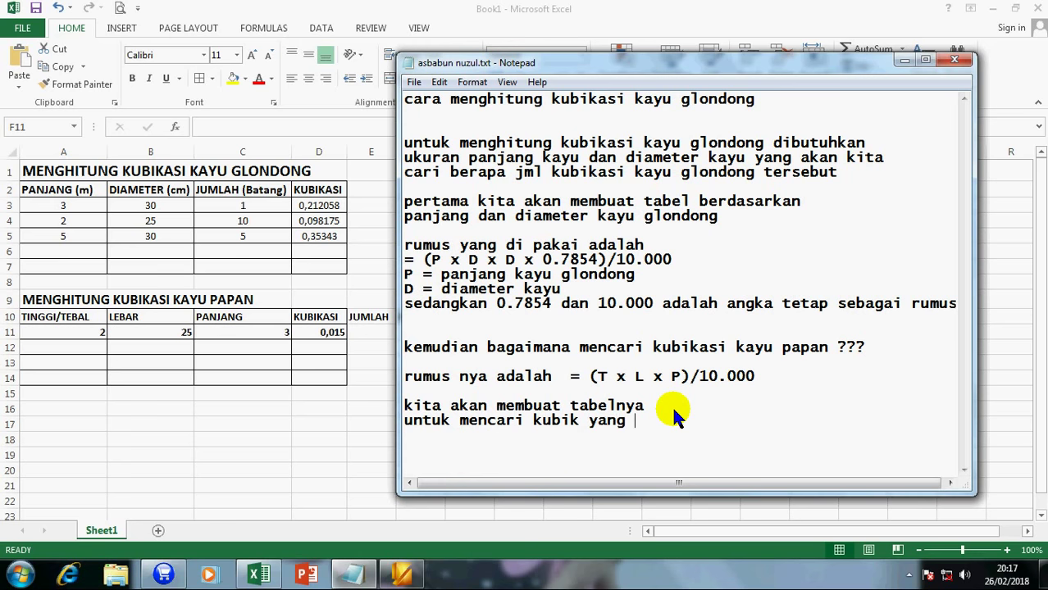
type("dibutuhkan kita memer")
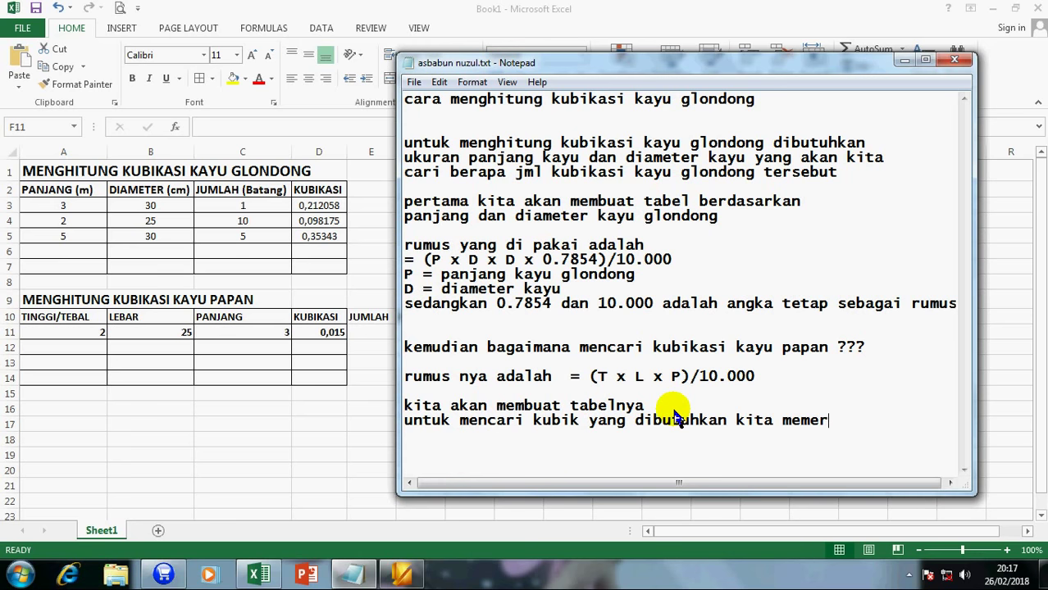
type("lukan ban")
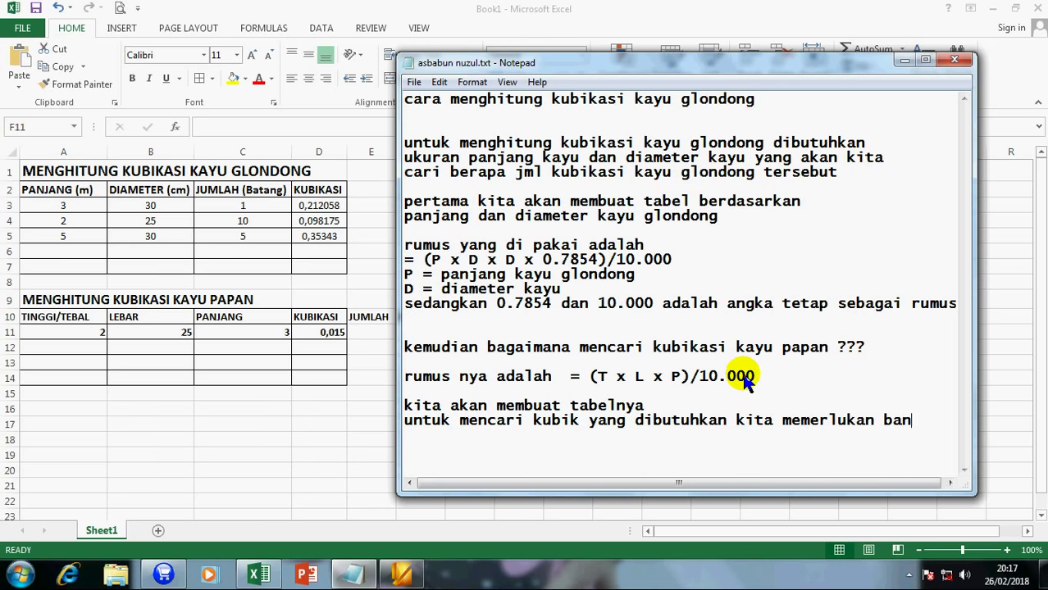
type("yuak")
key("BackSpace")
key("BackSpace")
key("BackSpace")
type("nya")
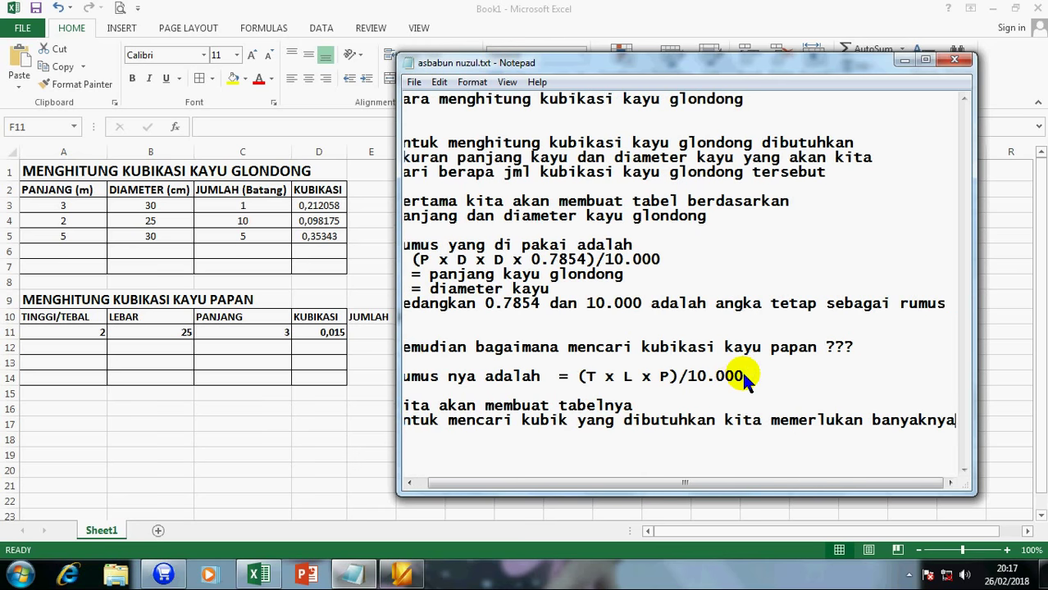
key("Return")
type("ju")
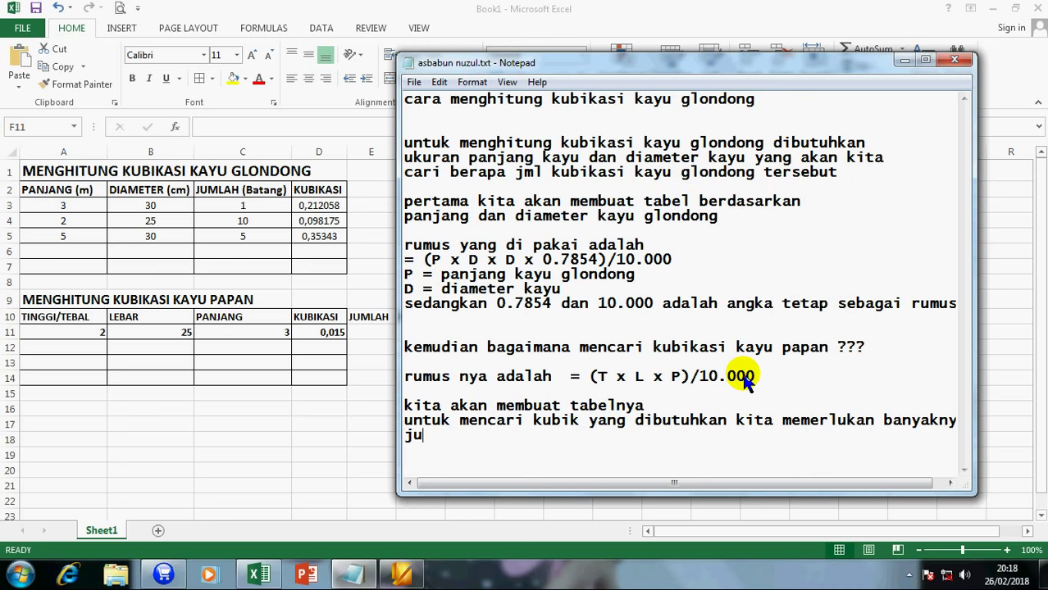
type("mlah papan")
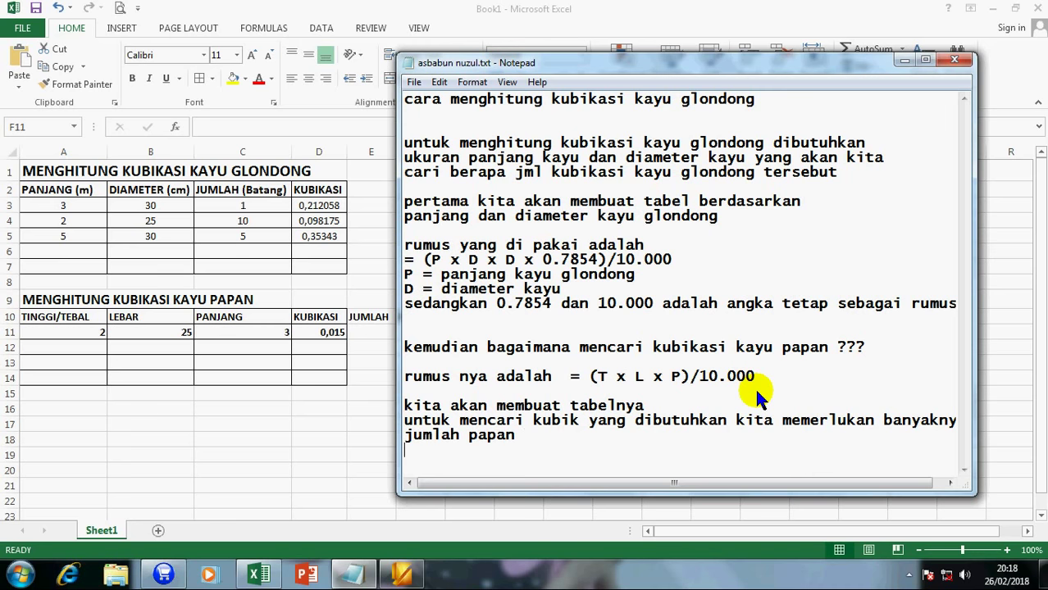
key("alt+Tab")
Step: Enter 20 as the board count in E11
left_click(371, 323)
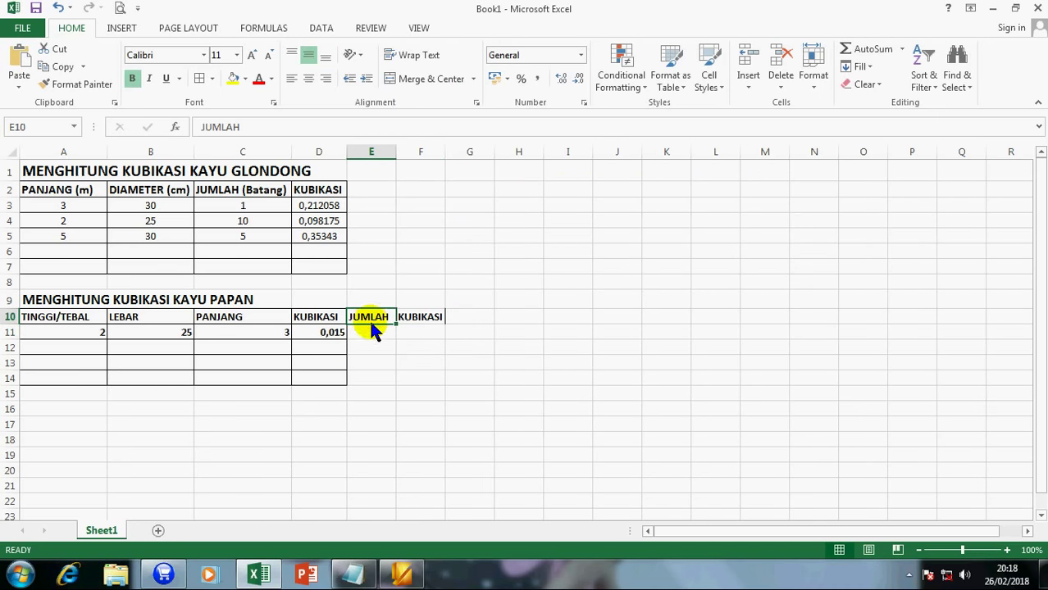
left_click(368, 331)
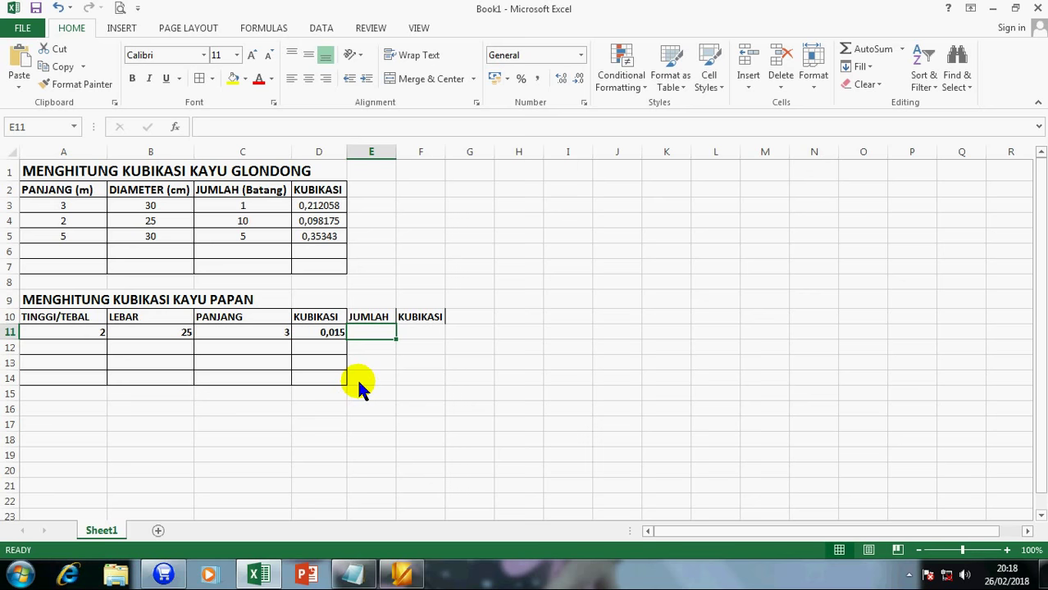
type("20")
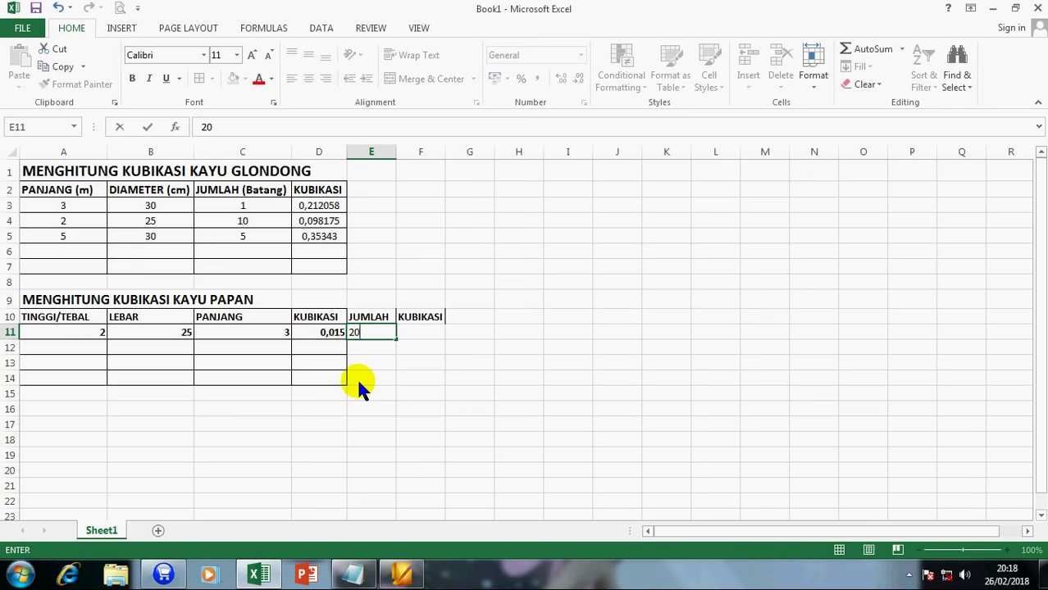
key("Return")
key("Up")
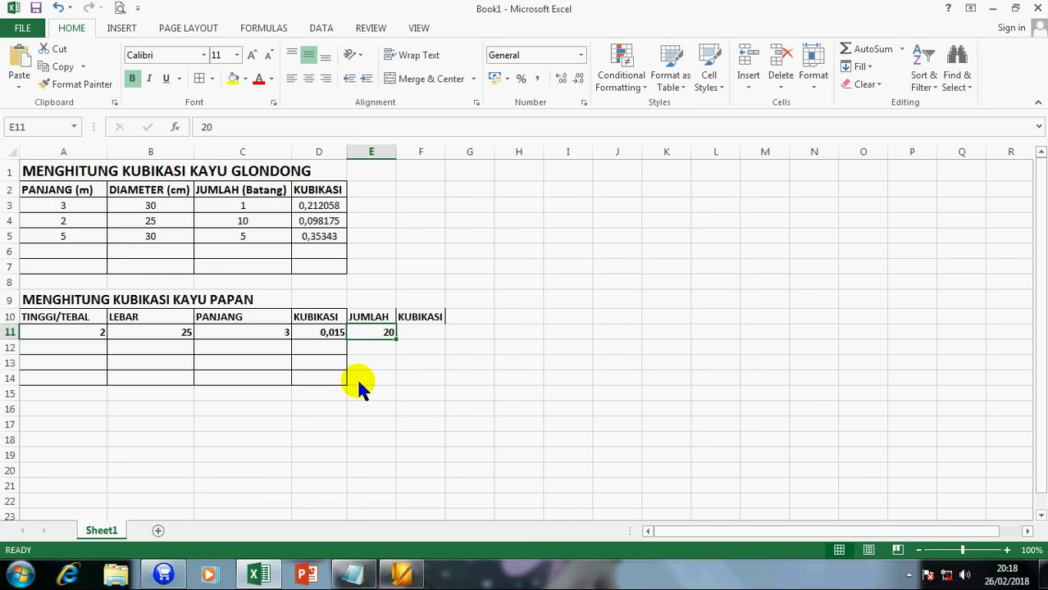
Step: Rename the E10 header to JUMLAH (lembar) and auto-fit column E to it
left_click(381, 318)
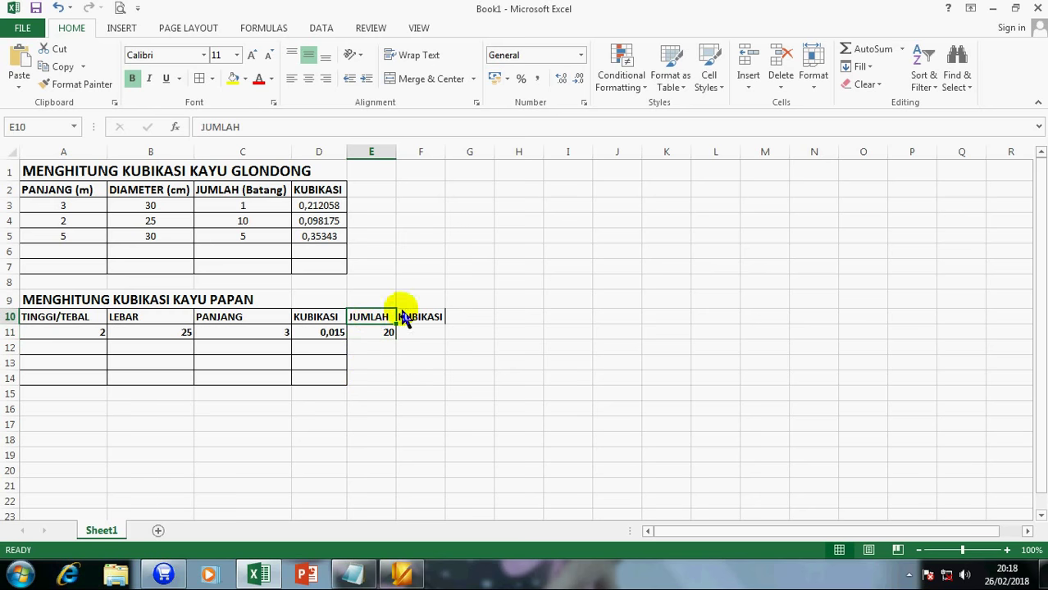
left_click(262, 128)
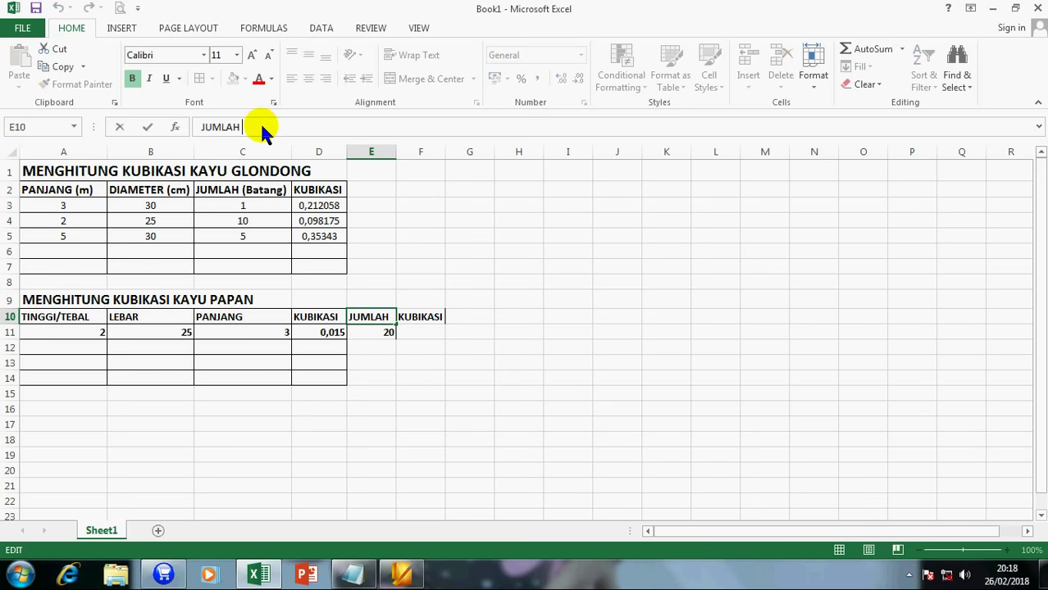
type("(k")
type("lembar")
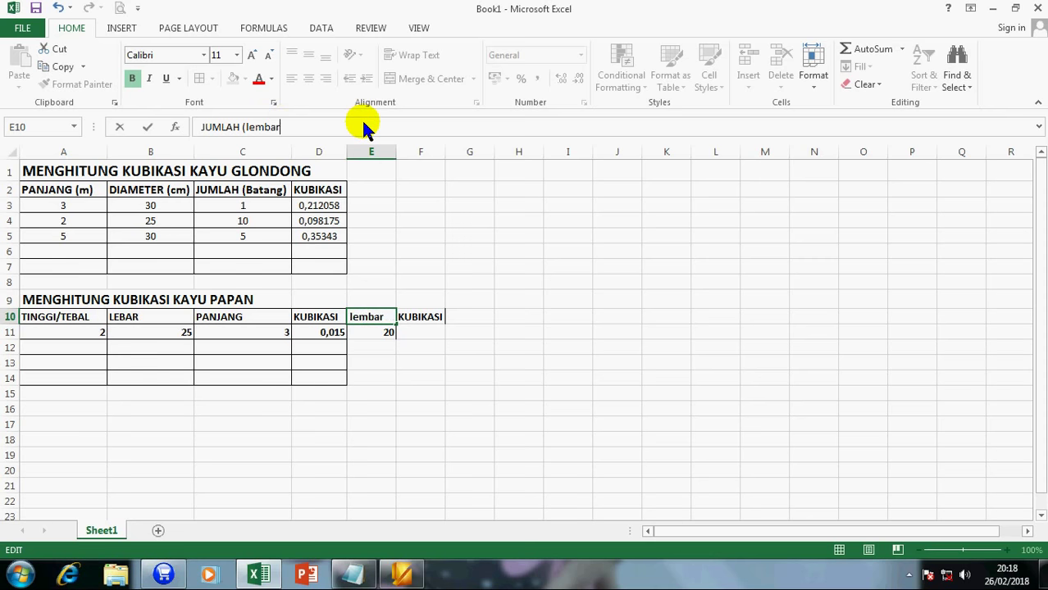
type(")")
key("Return")
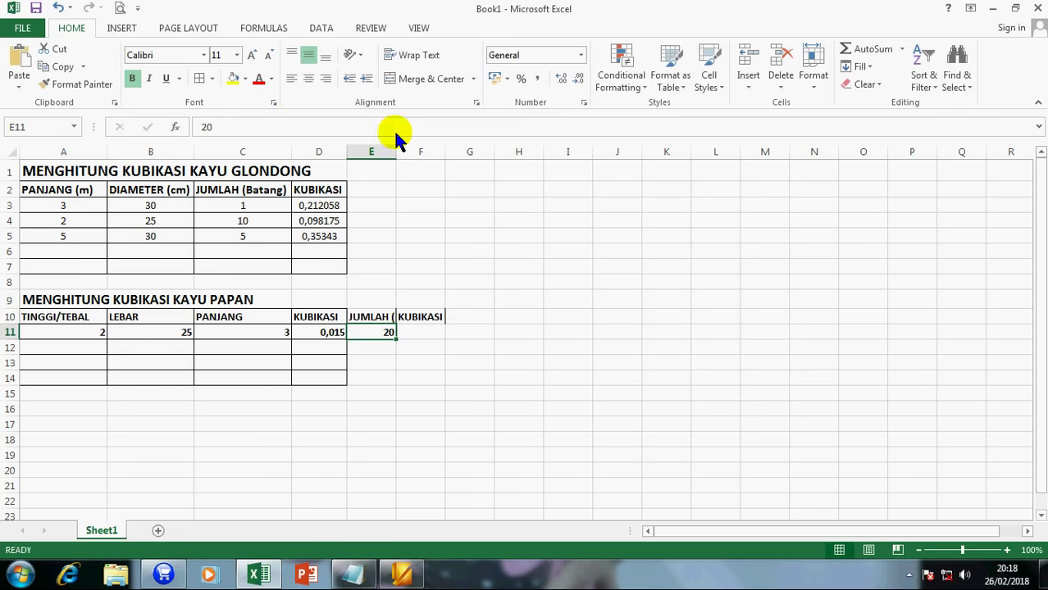
double_click(397, 154)
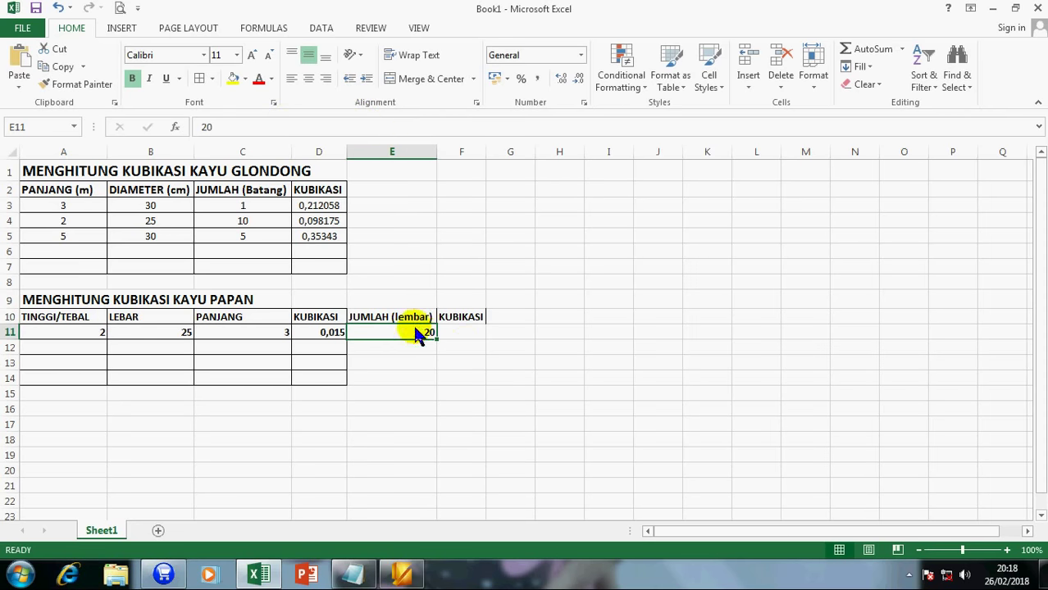
left_click(447, 334)
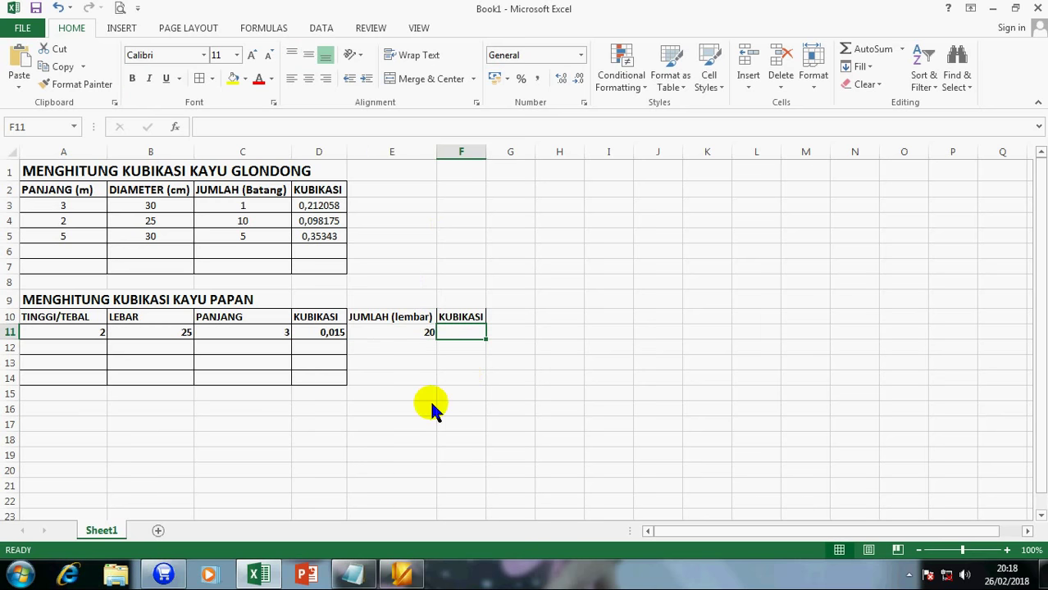
Step: Start the F11 formula multiplying the row-11 thickness, width and length references
type("=")
key("Left")
key("Left")
key("Left")
key("Left")
key("Left")
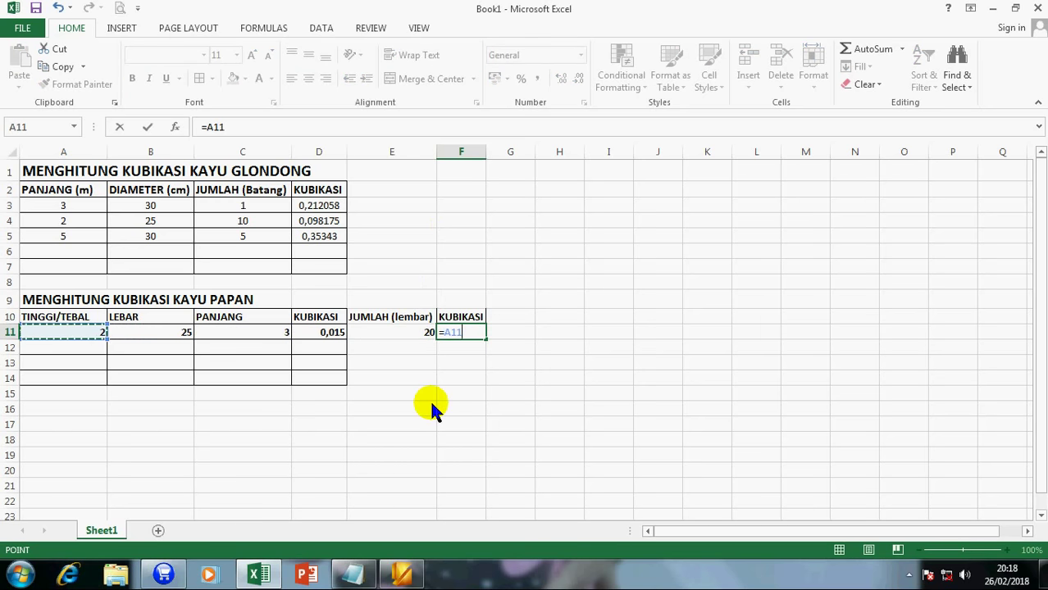
type("*")
key("Left")
key("Left")
key("Left")
key("Left")
key("Left")
key("Right")
type("*")
key("Right")
key("Right")
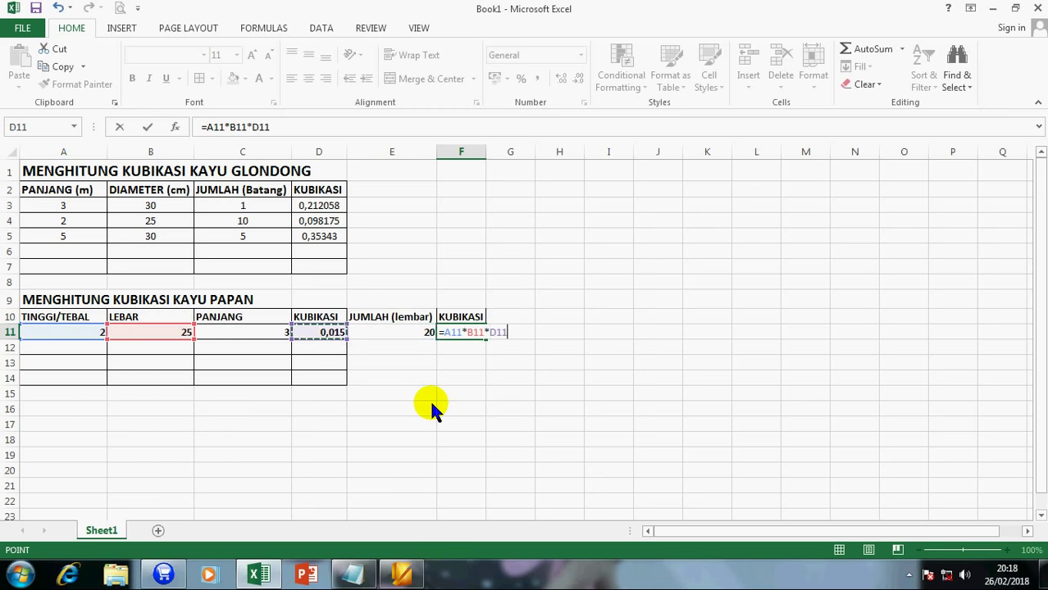
key("Left")
type(")")
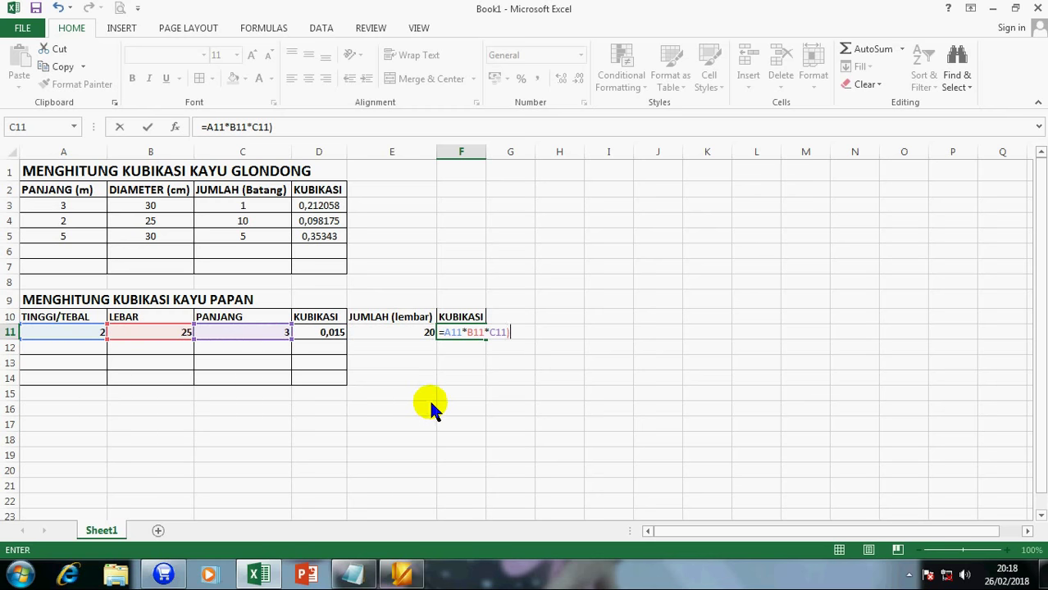
Step: Complete F11 as =(A11*B11*C11*E11)/10000 in the formula bar, giving 0,3
left_click(211, 127)
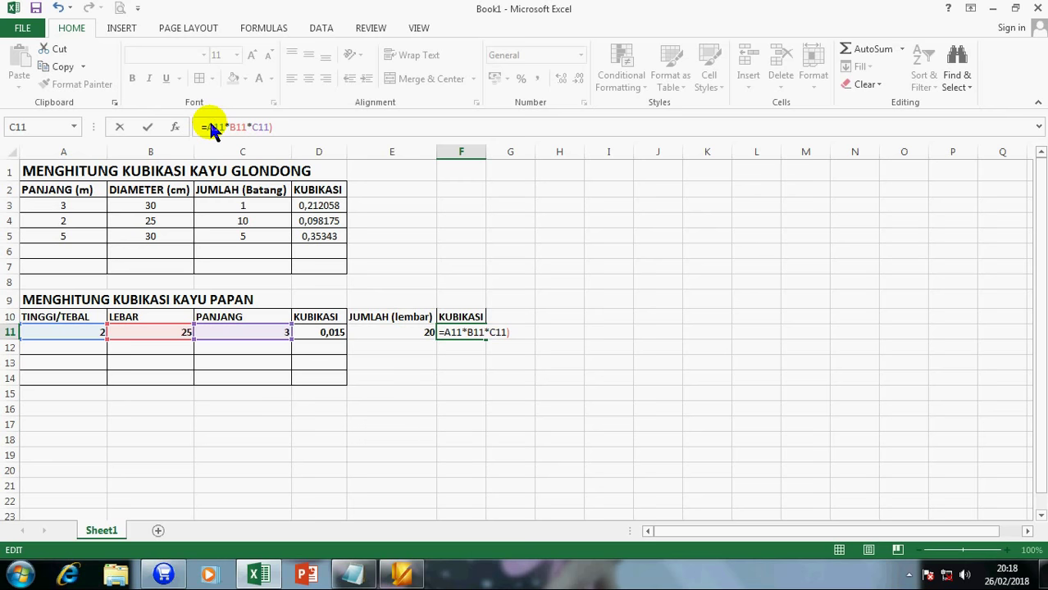
type("(A11")
type("*")
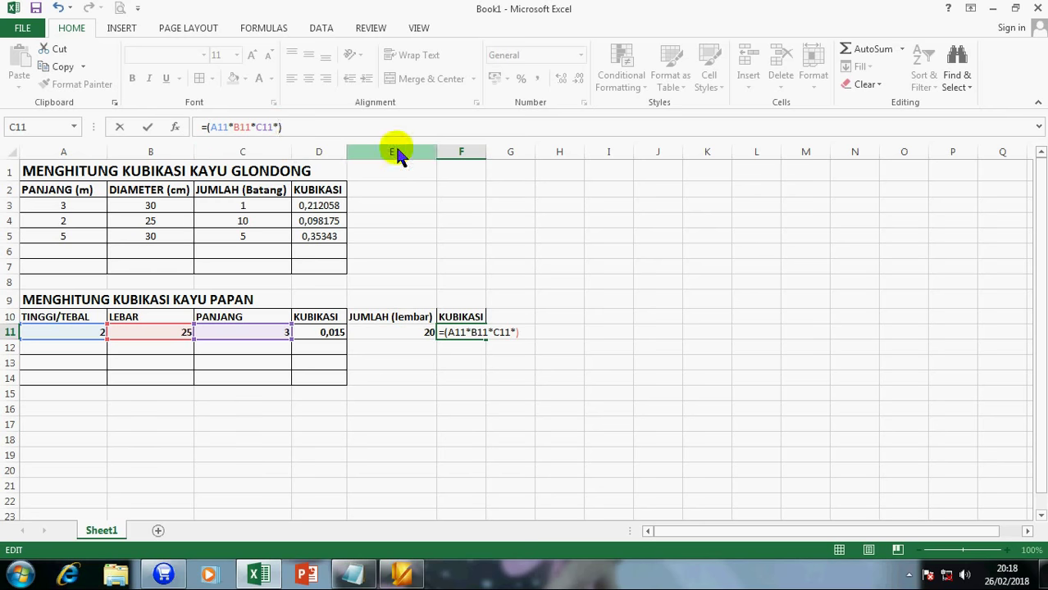
left_click(417, 330)
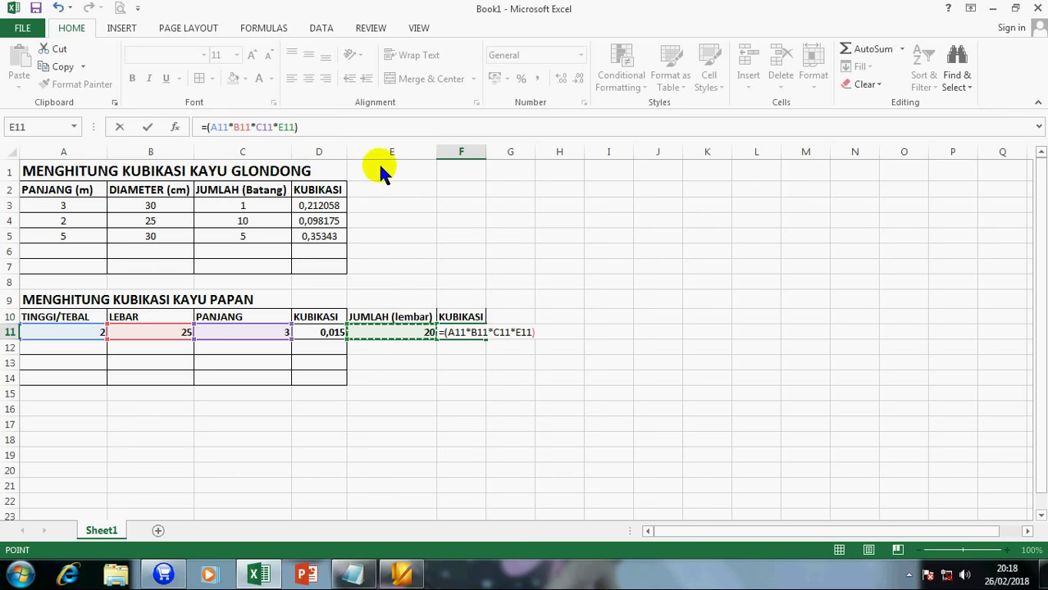
key("Right")
key("Right")
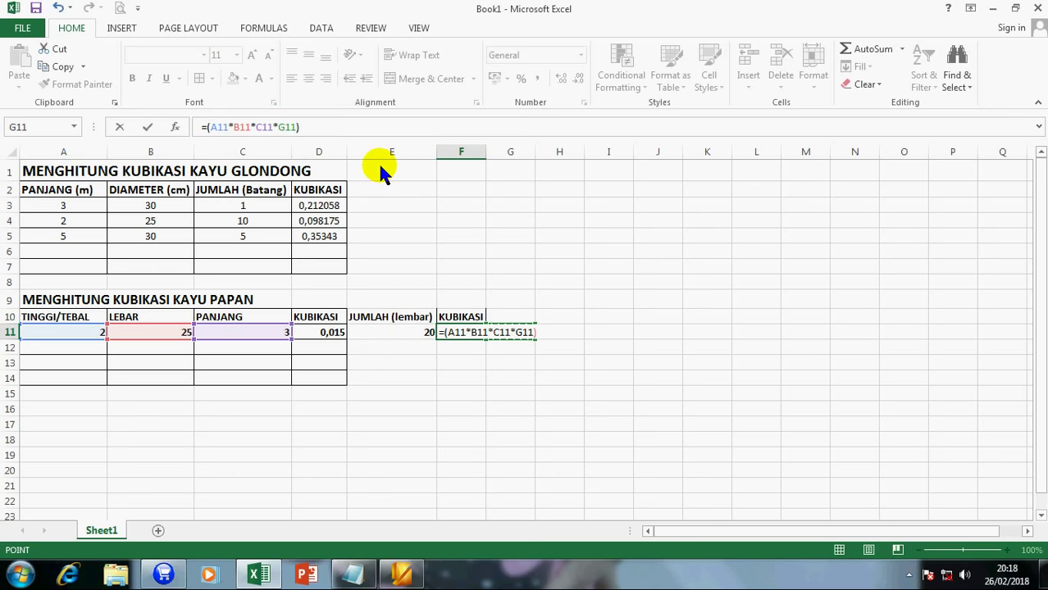
key("Left")
key("Left")
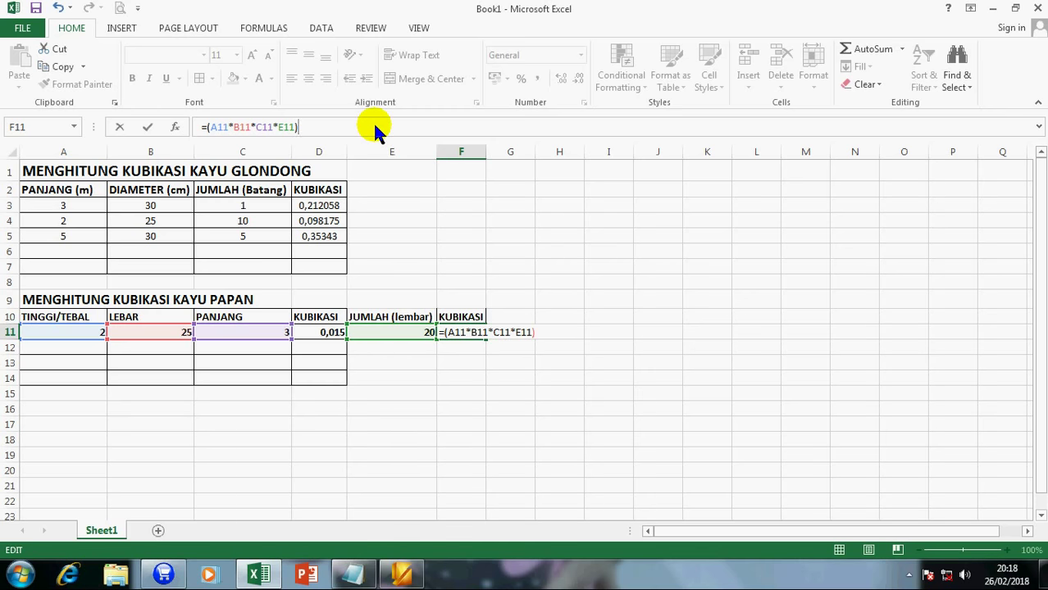
type("/10000")
key("Return")
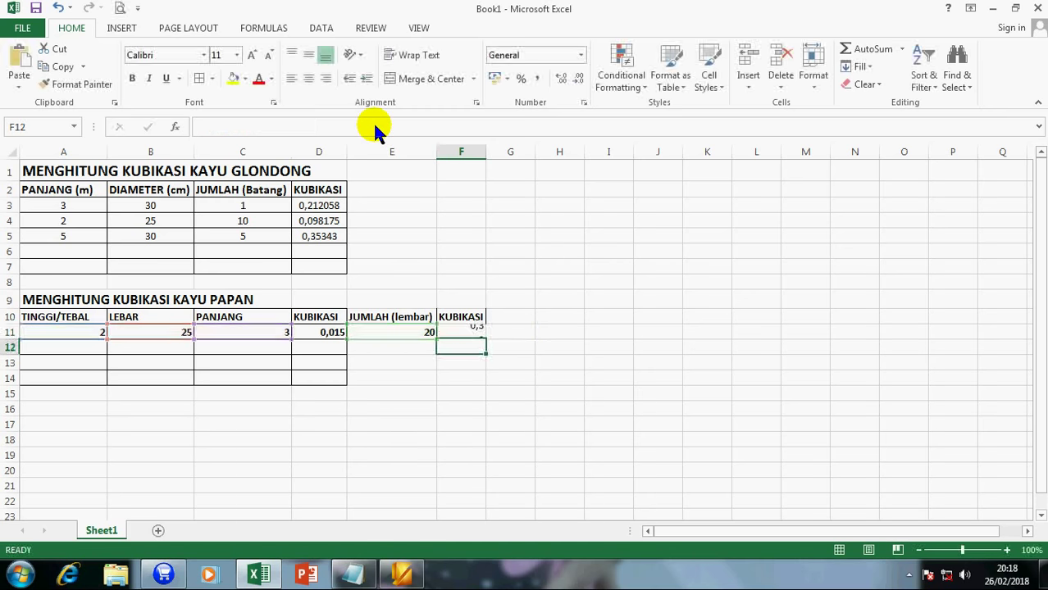
left_click(462, 333)
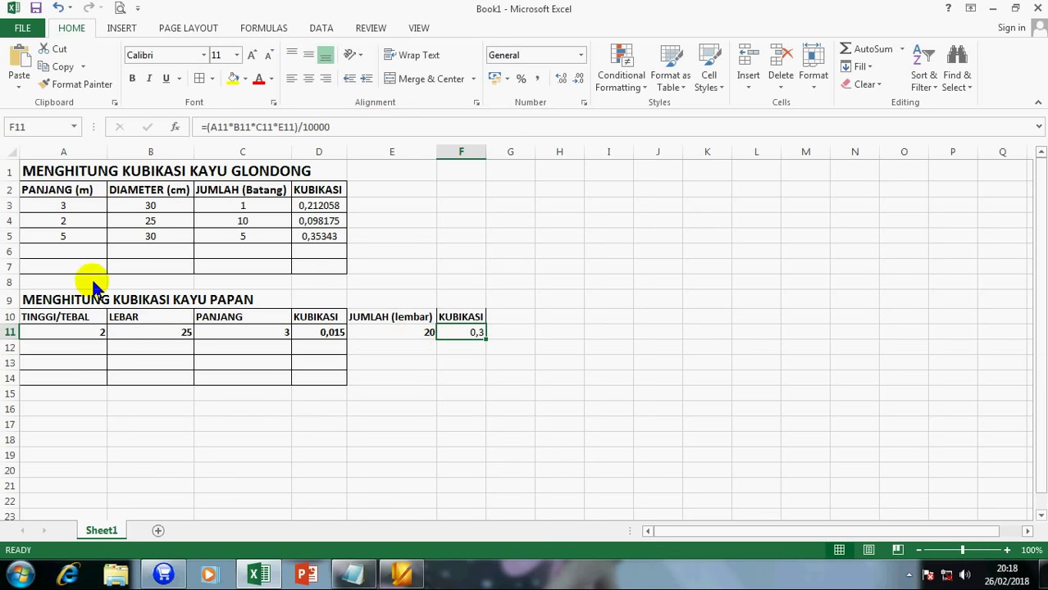
Step: Enter the second board row: 2, 25, 3 and 30 sheets in row 12
left_click(79, 336)
left_click(91, 349)
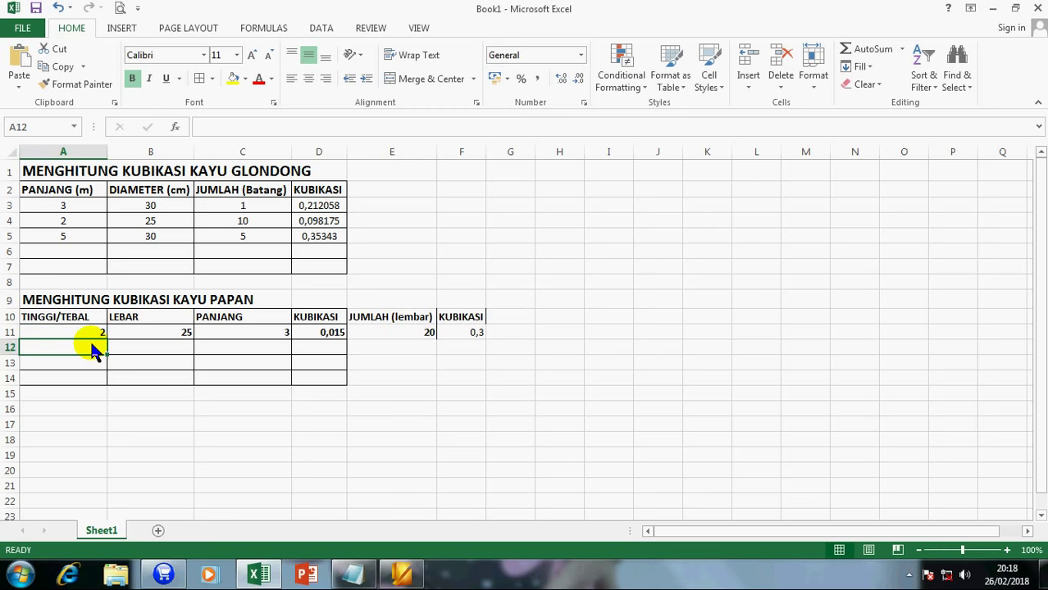
type("2")
key("Tab")
type("25")
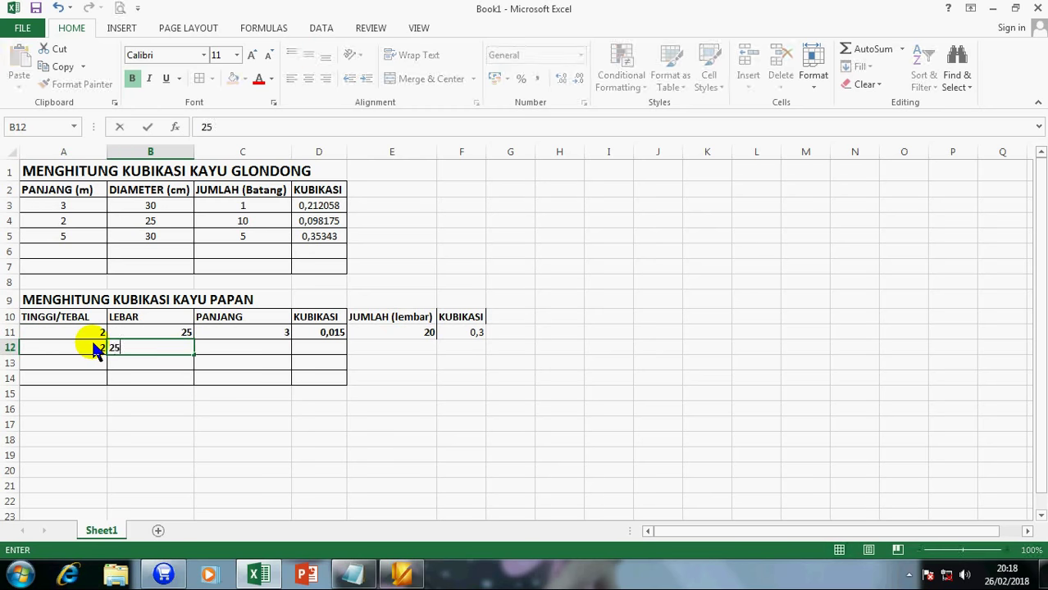
key("Tab")
type("3")
key("Tab")
key("Tab")
key("Tab")
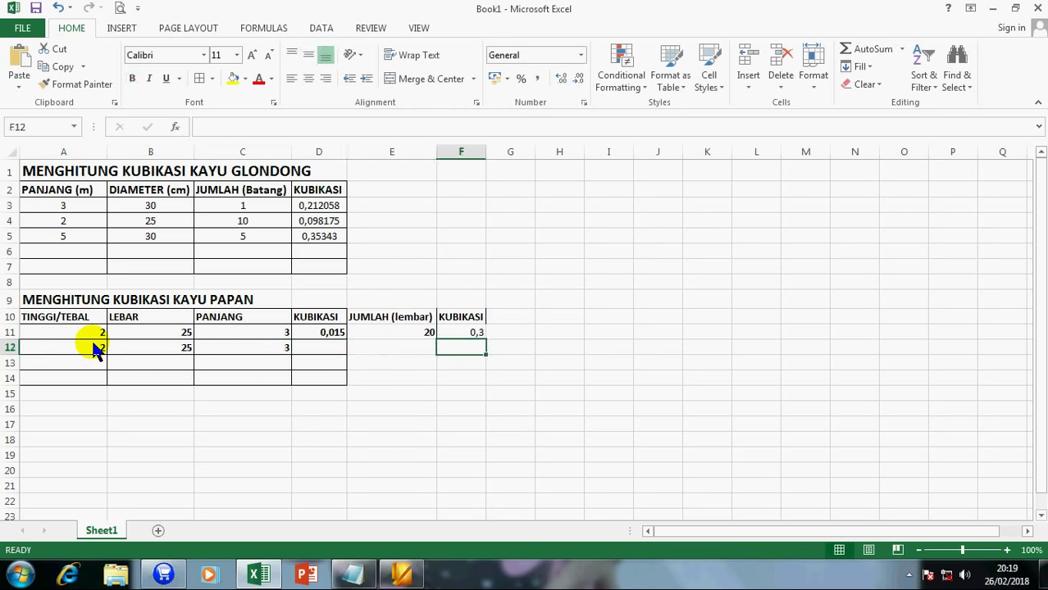
key("Left")
key("Left")
key("Left")
key("Right")
key("Right")
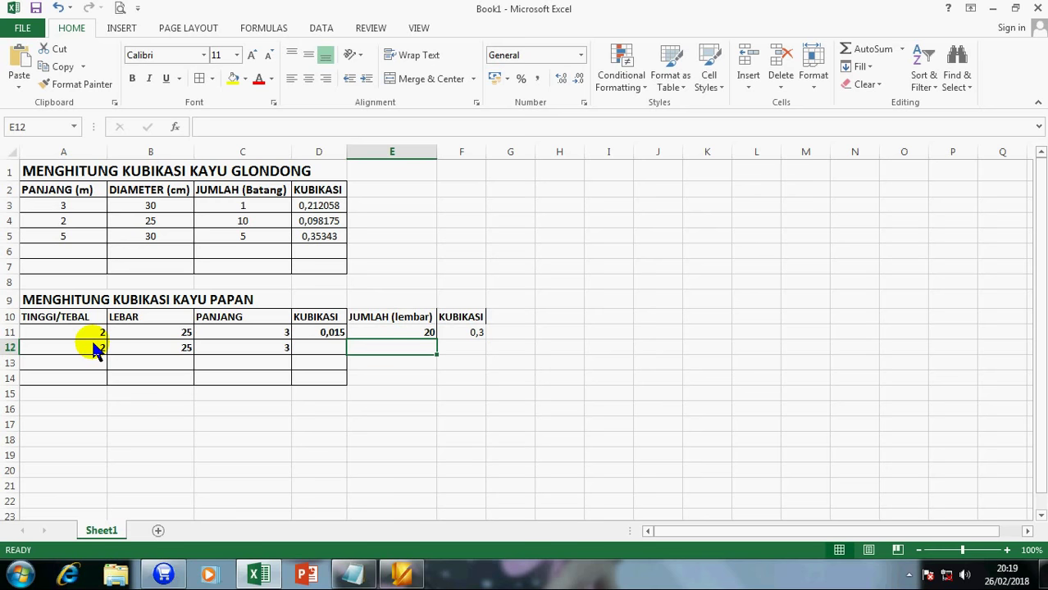
type("30")
key("Return")
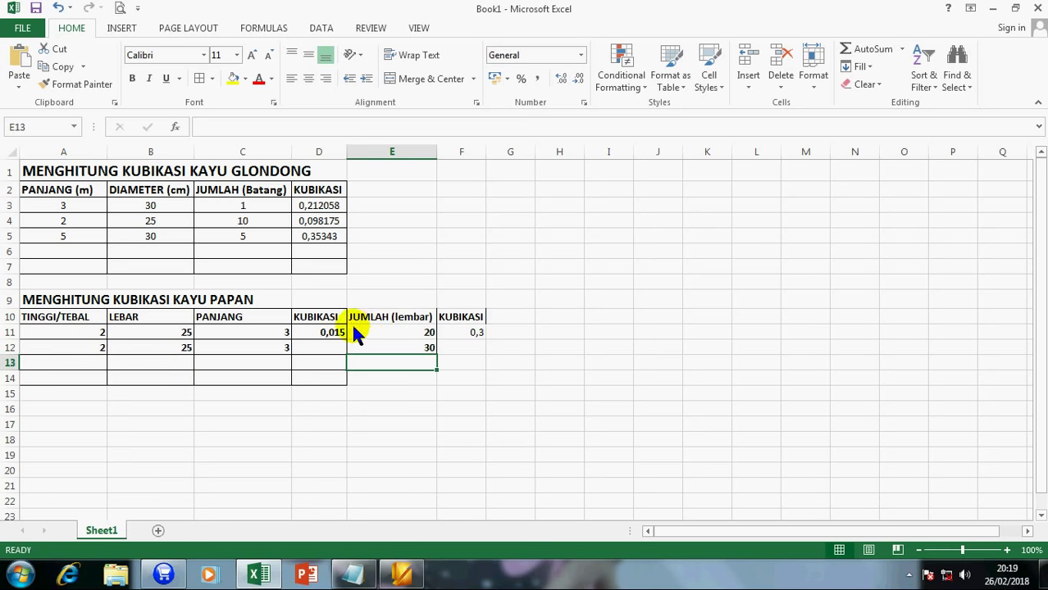
Step: Fill D11, E11 and F11 down to row 12 and reset E12 to 30
left_click(340, 333)
left_click_drag(345, 341, 346, 354)
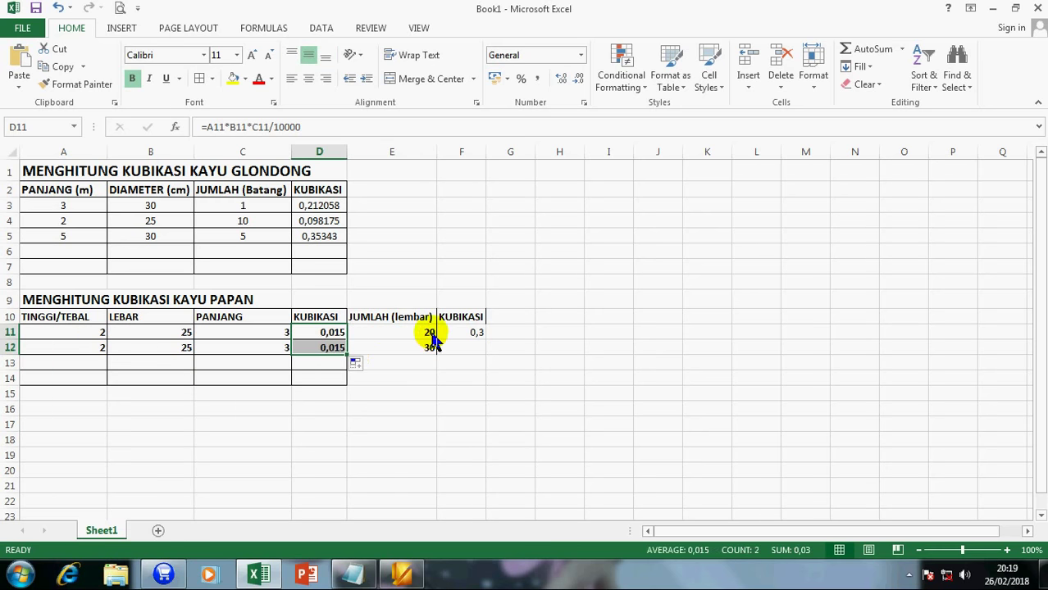
left_click(430, 336)
left_click_drag(436, 339, 434, 358)
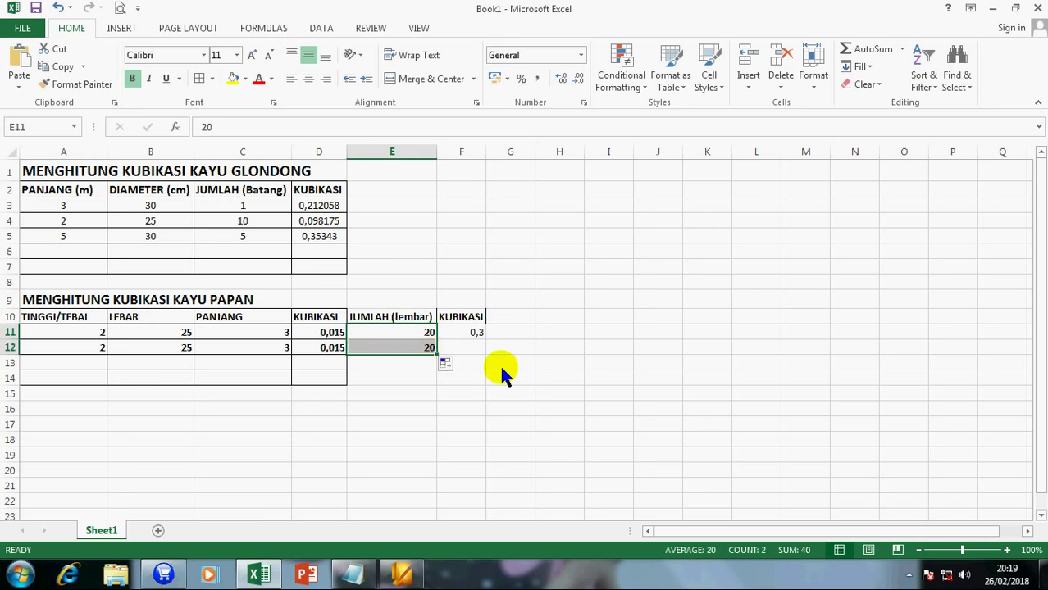
left_click(430, 352)
type("30")
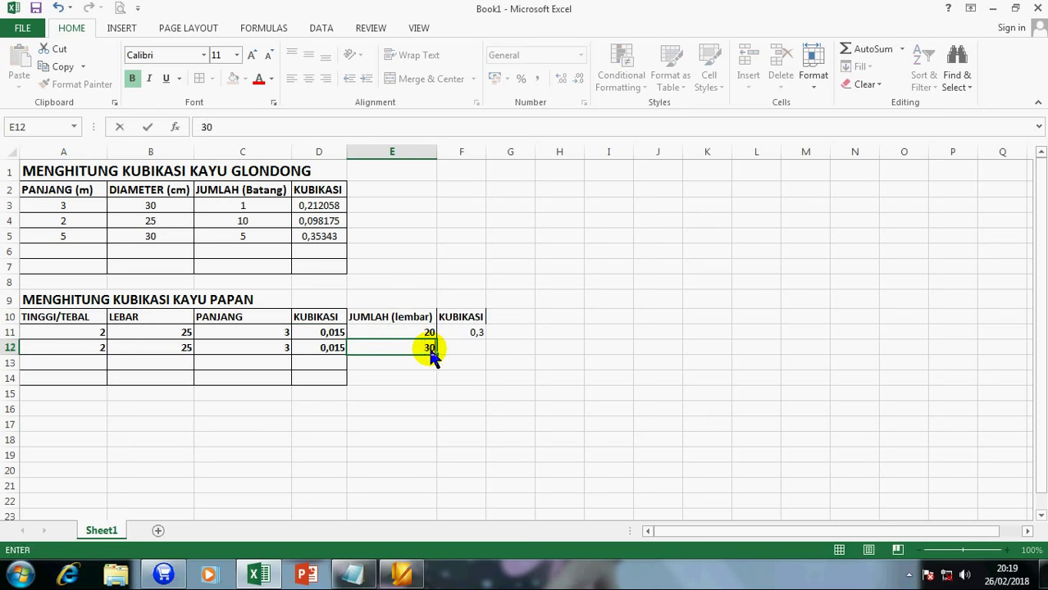
key("Return")
left_click(468, 333)
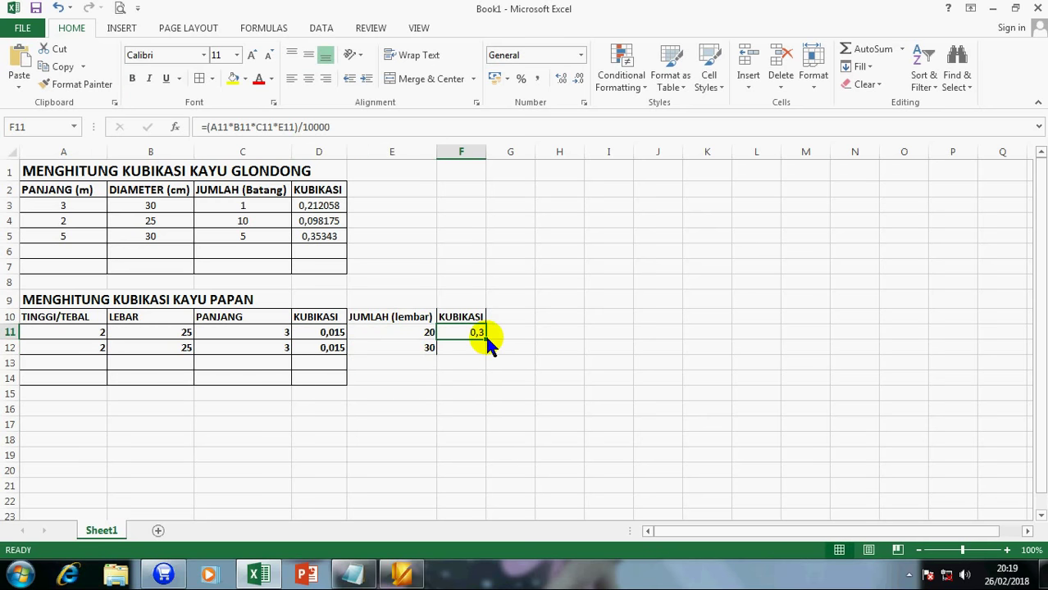
left_click_drag(487, 338, 487, 354)
left_click(601, 418)
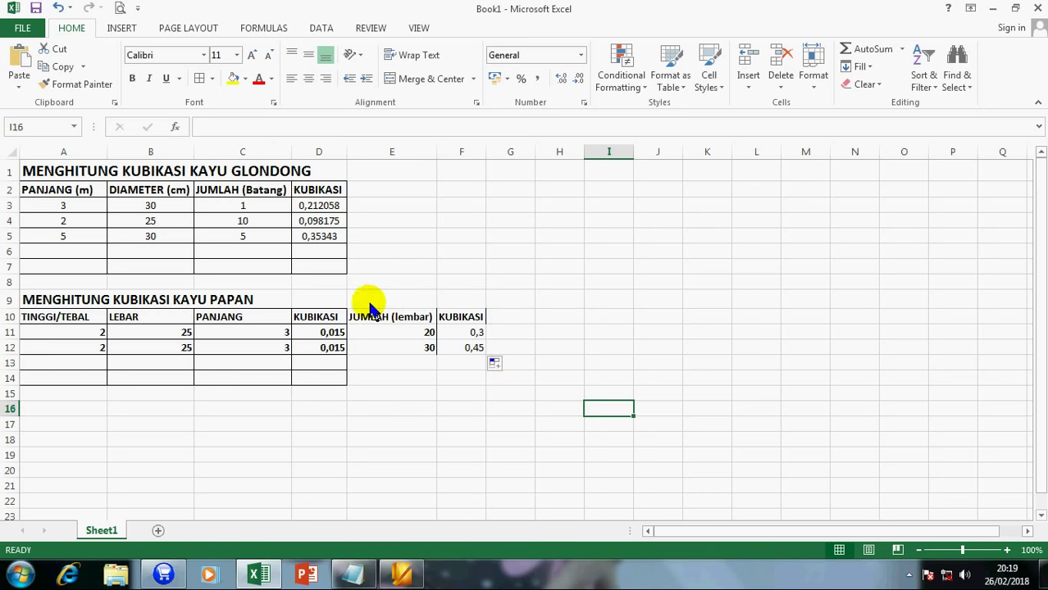
Step: Apply All Borders to the JUMLAH and KUBIKASI columns, E10:F14
left_click_drag(364, 323, 458, 380)
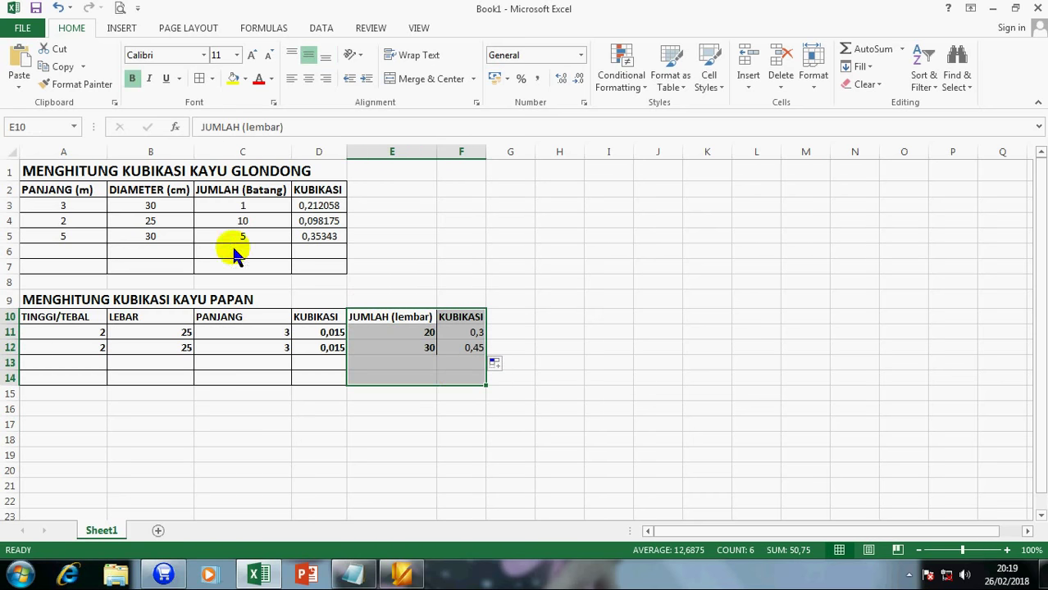
left_click(199, 79)
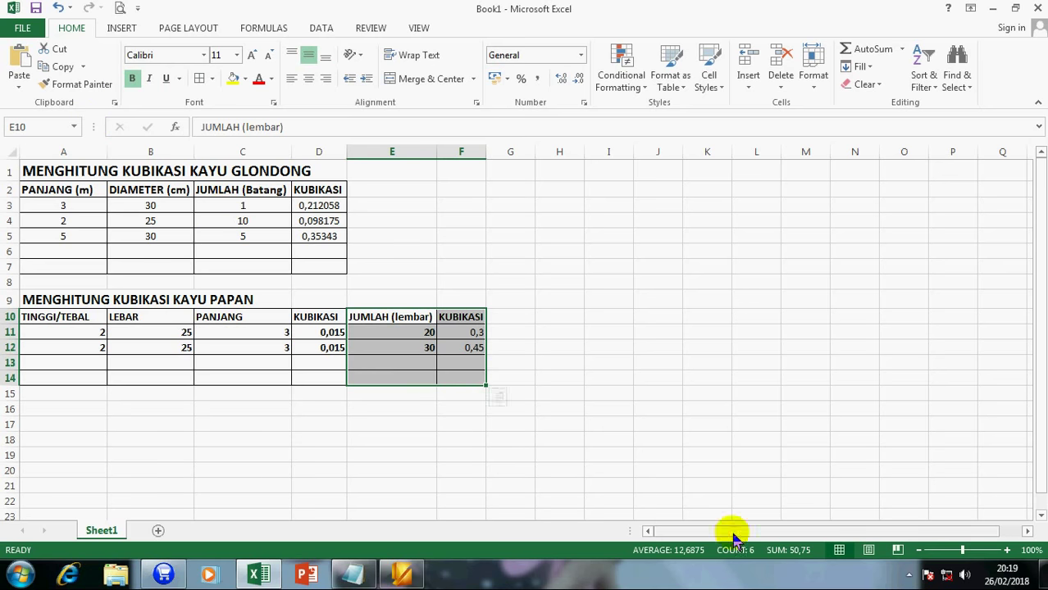
left_click(682, 410)
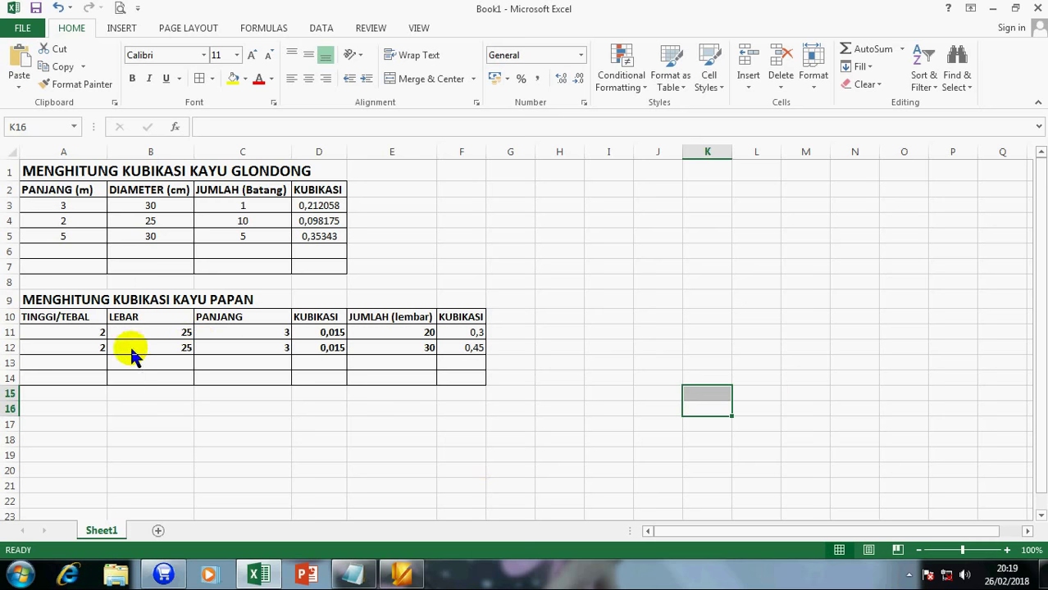
Step: Centre the board table's values in A11:F14 and its headers in A10:F10
mouse_move(102, 333)
left_mouse_down()
mouse_move(391, 391)
mouse_move(447, 382)
left_mouse_up()
left_click(308, 79)
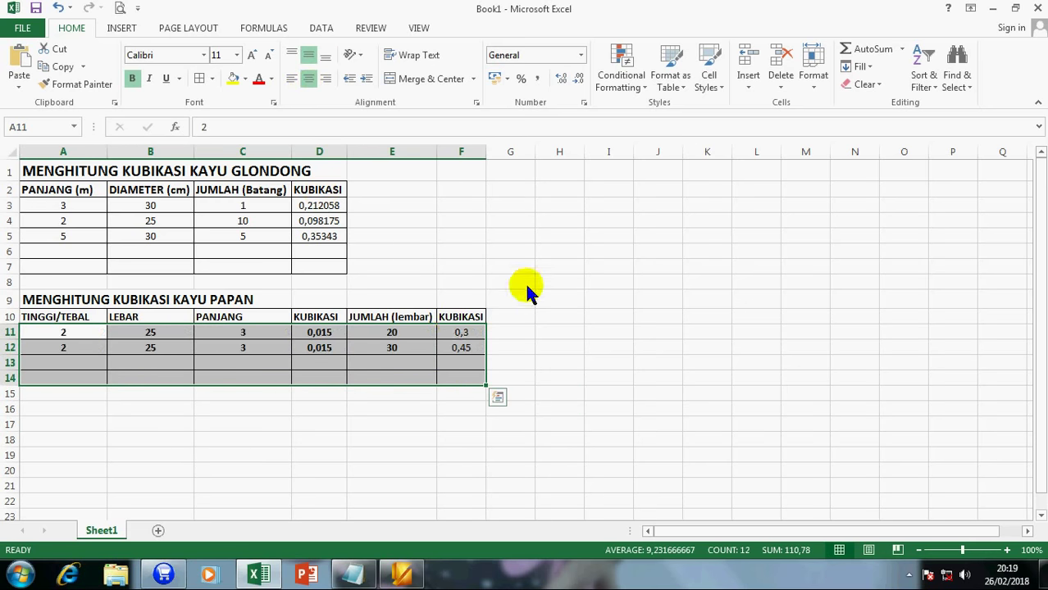
left_click(525, 283)
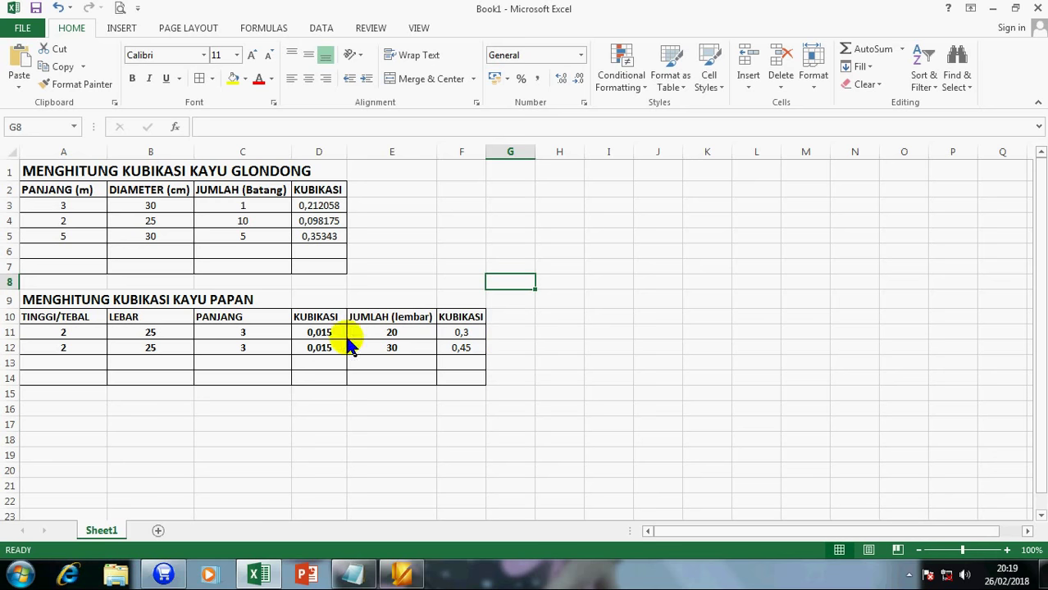
left_click_drag(93, 321, 459, 318)
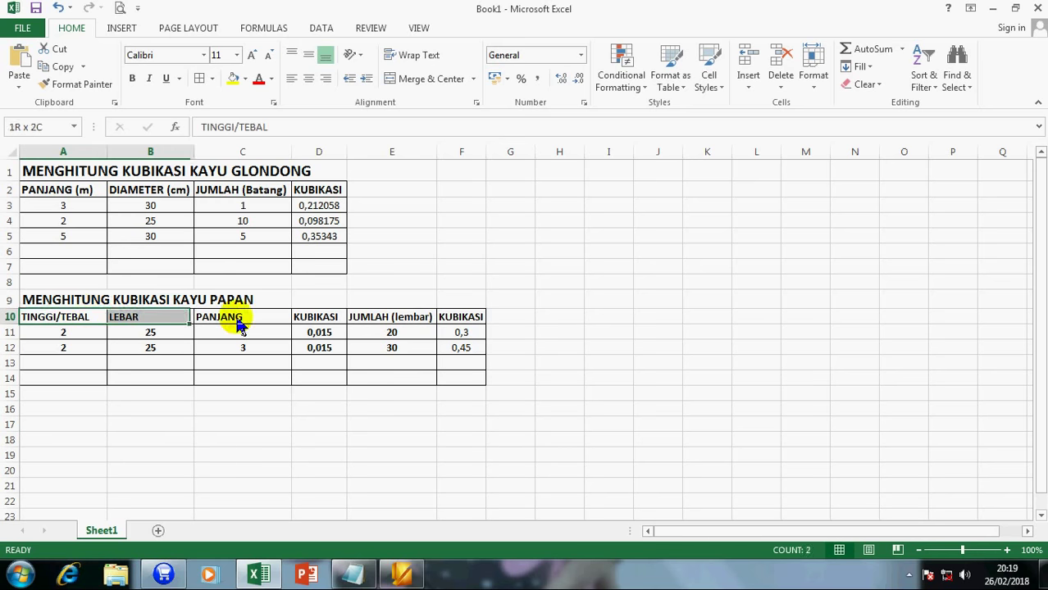
left_click(308, 78)
left_click(529, 264)
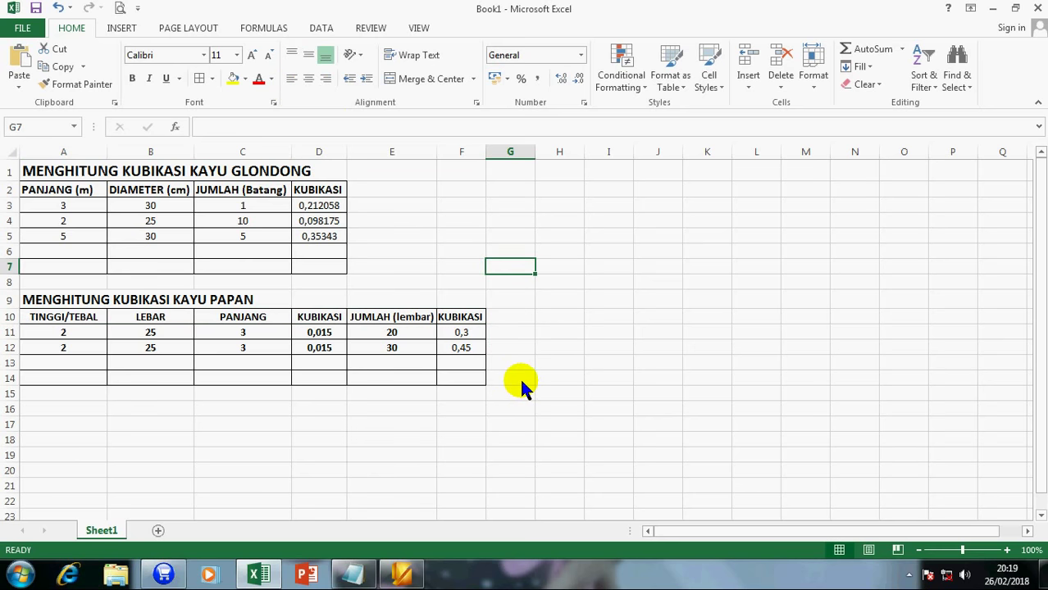
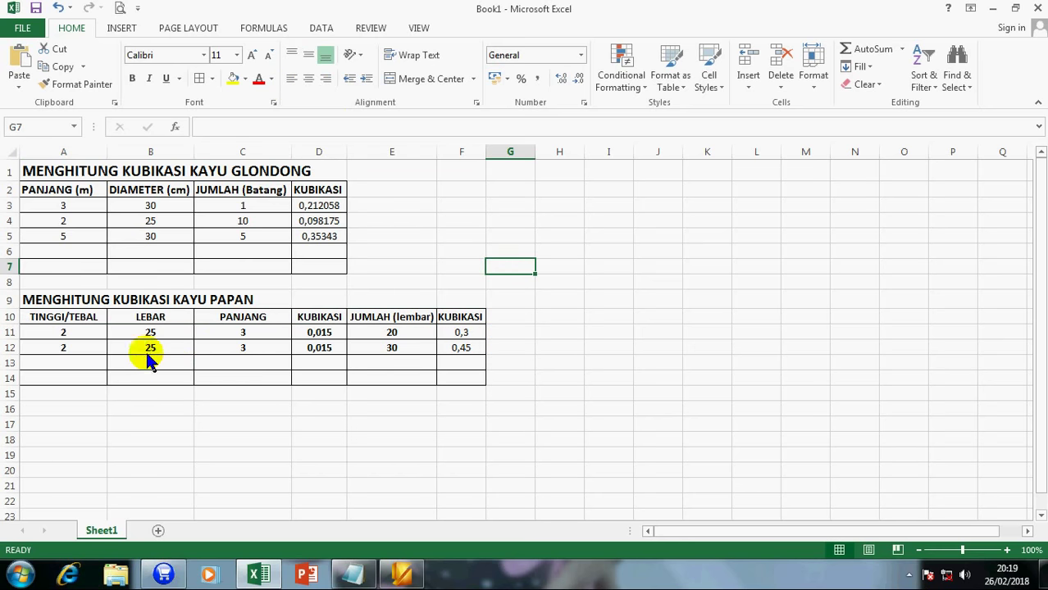
Step: Enter 3, 30, 3 in A13:C13 and fill D12's volume formula down to D13
left_click(59, 367)
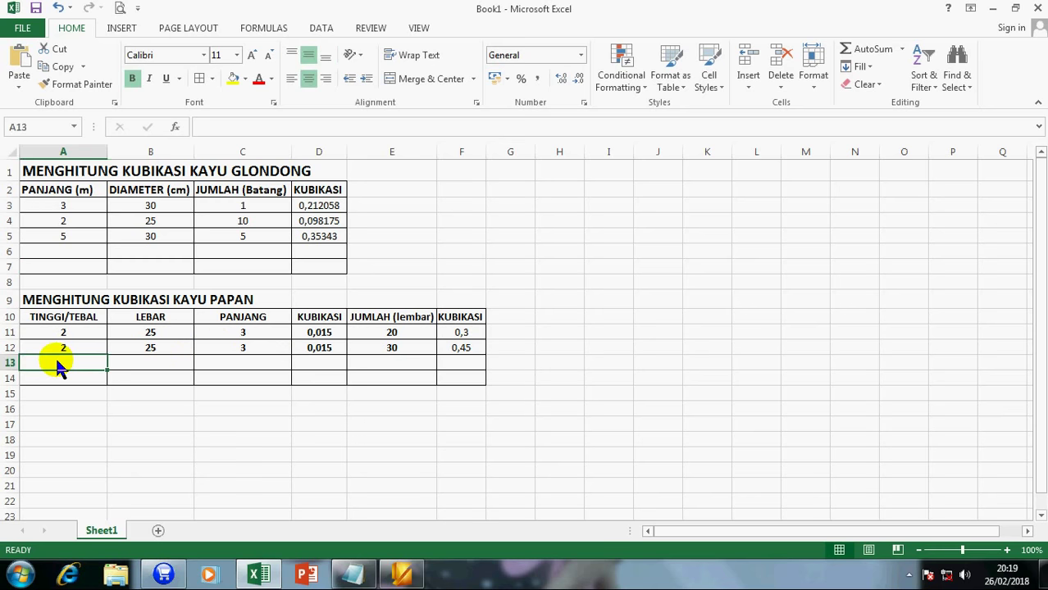
type("3")
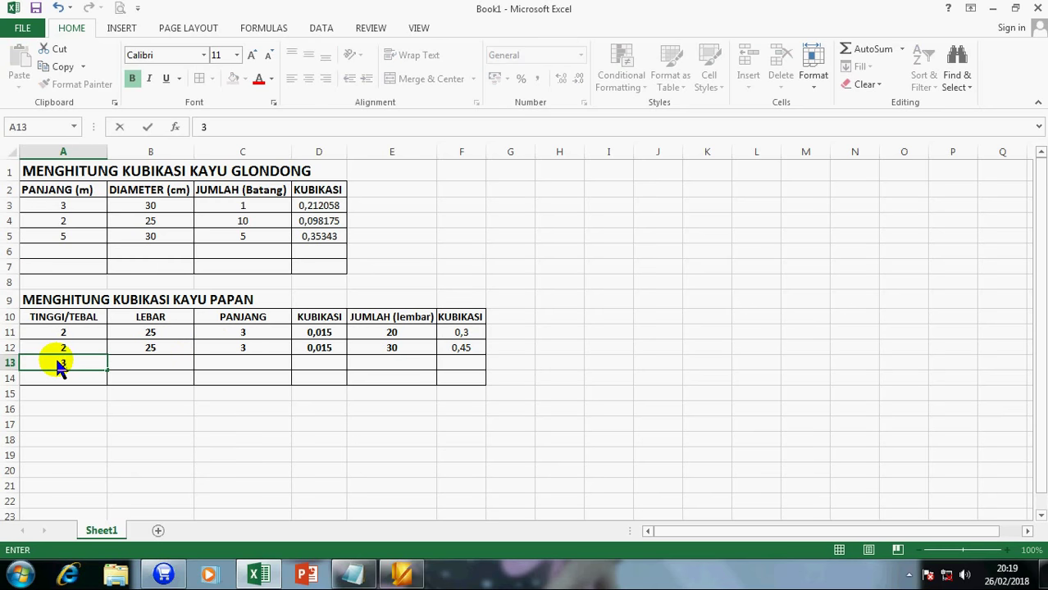
key("Tab")
type("3")
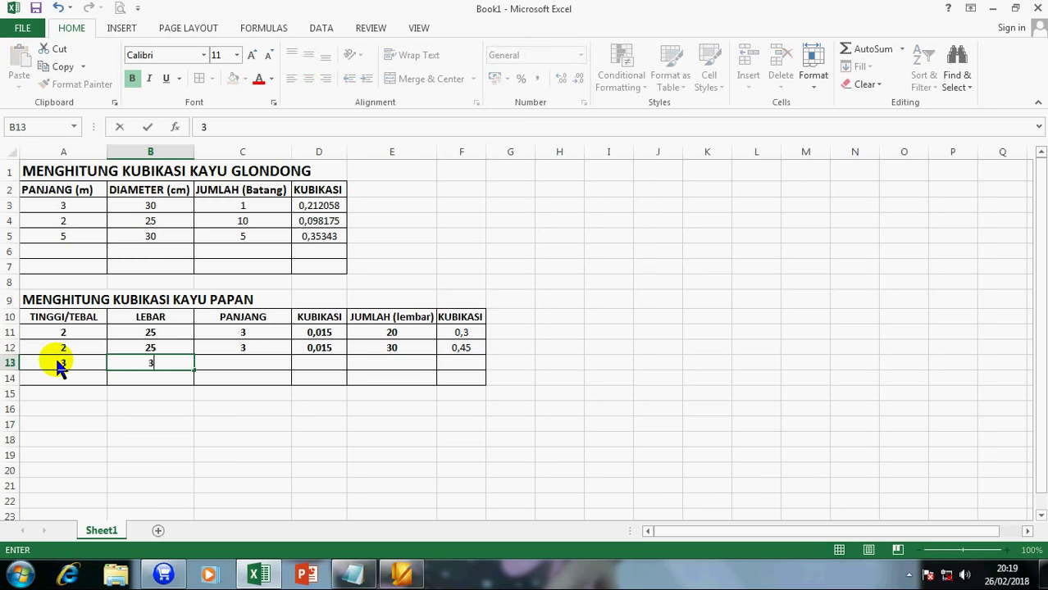
type("0")
key("Tab")
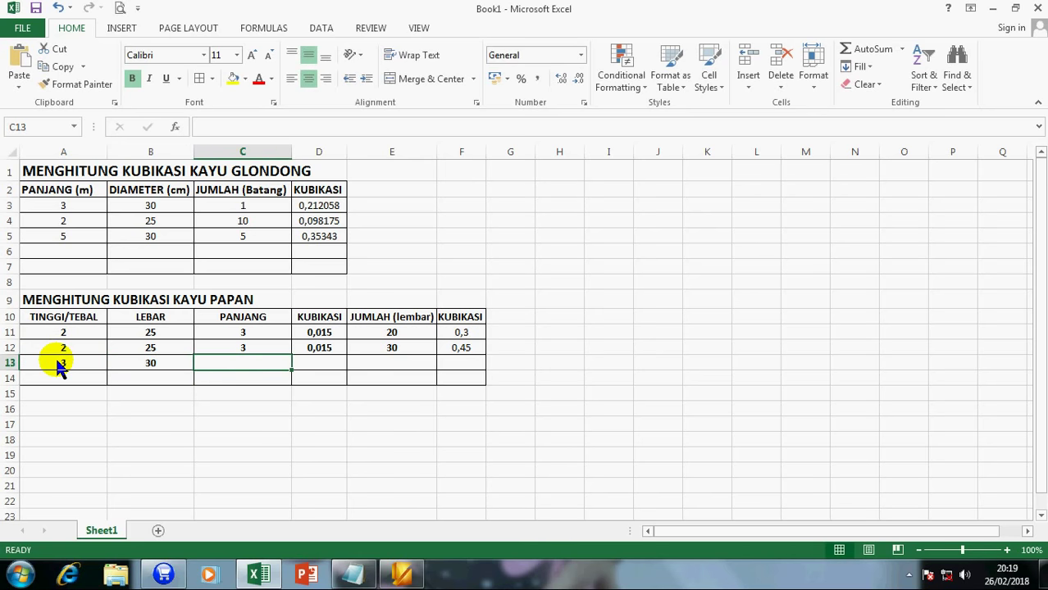
type("3")
key("Tab")
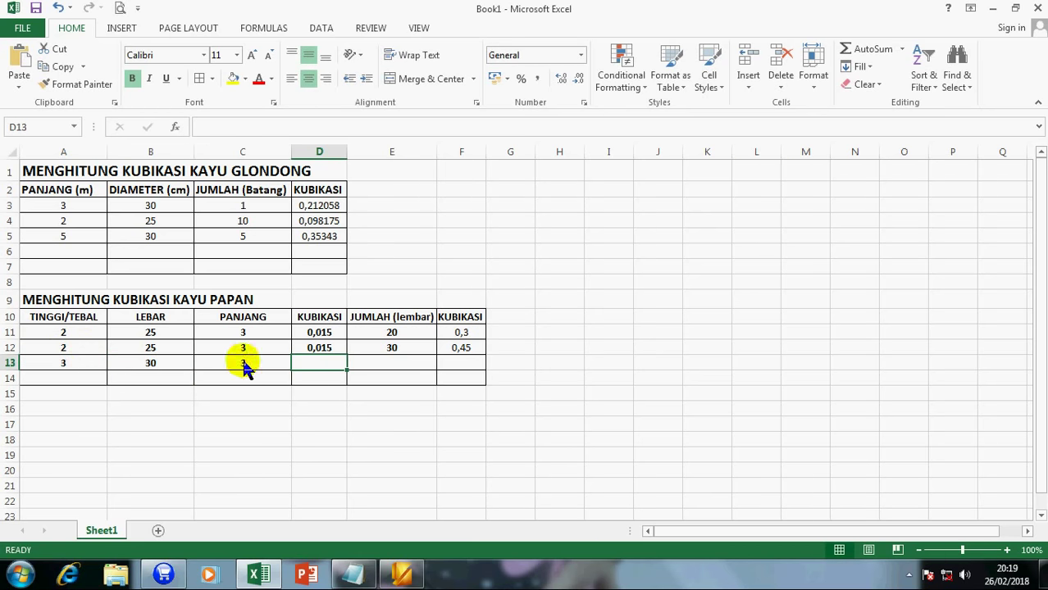
left_click(320, 351)
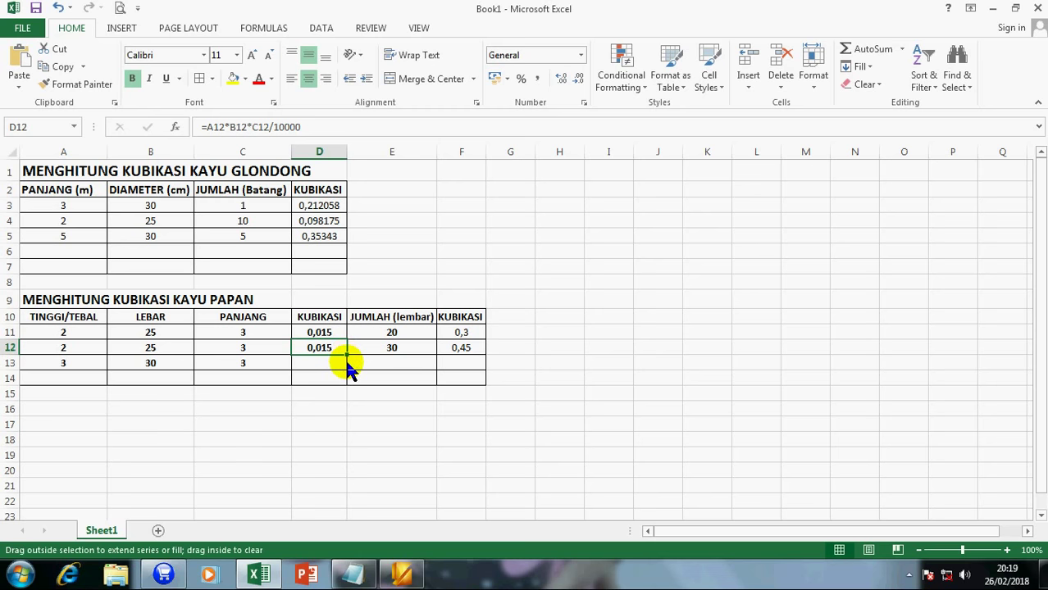
left_click_drag(346, 363, 349, 392)
left_click(350, 407)
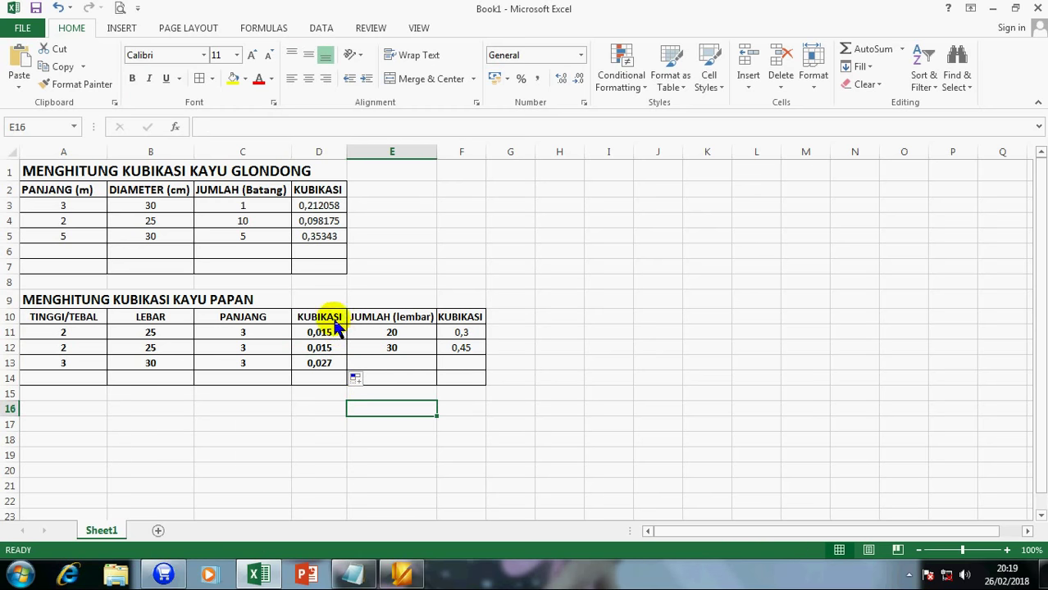
Step: Fill F12's total volume formula down to F13 and set E13 to 40 sheets
left_click(386, 367)
type("30")
key("Return")
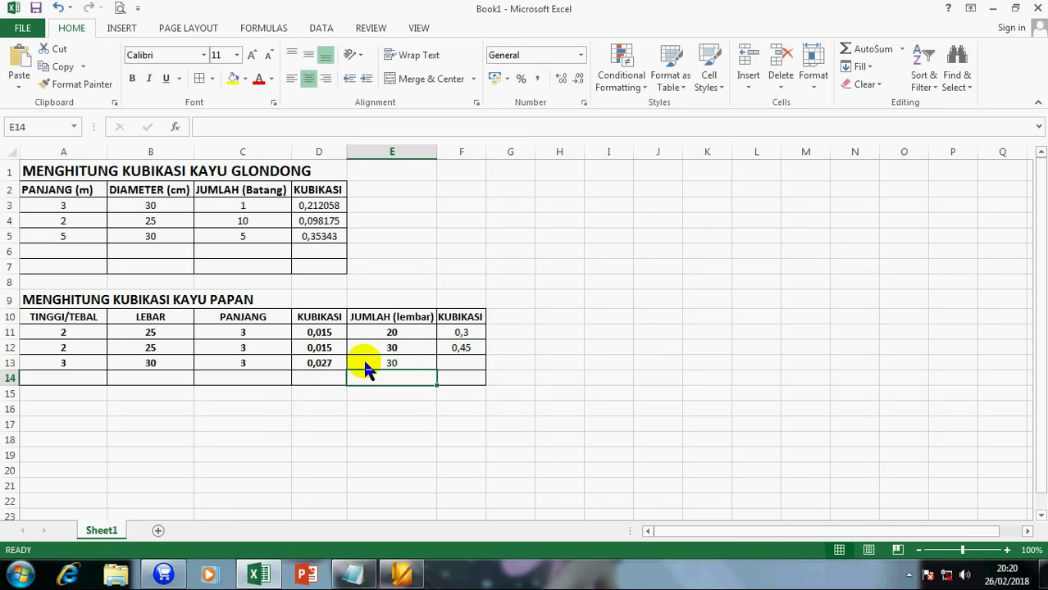
left_click(489, 349)
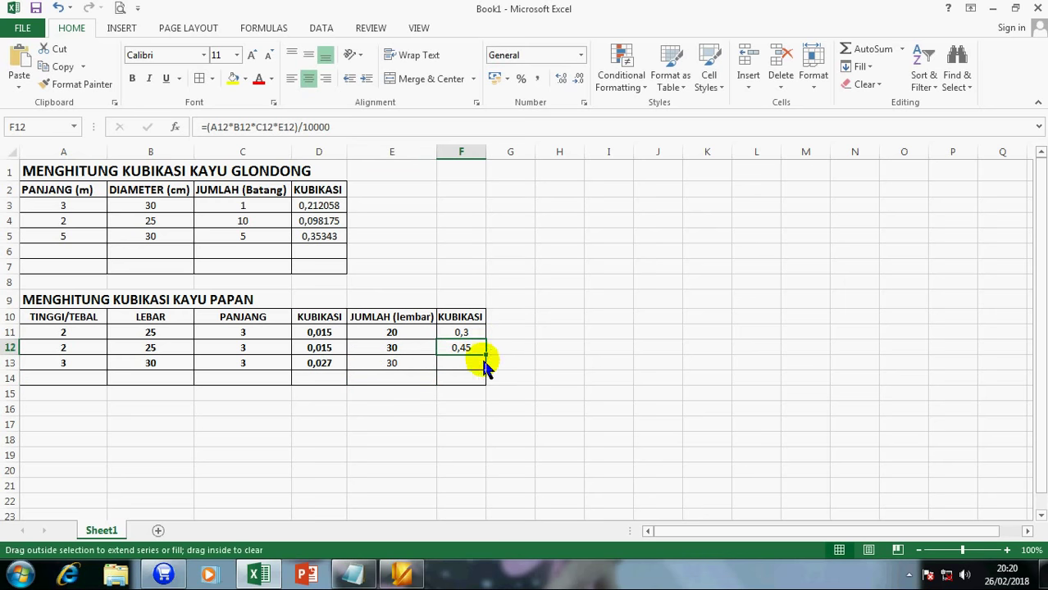
left_click_drag(485, 355, 483, 363)
left_click(482, 425)
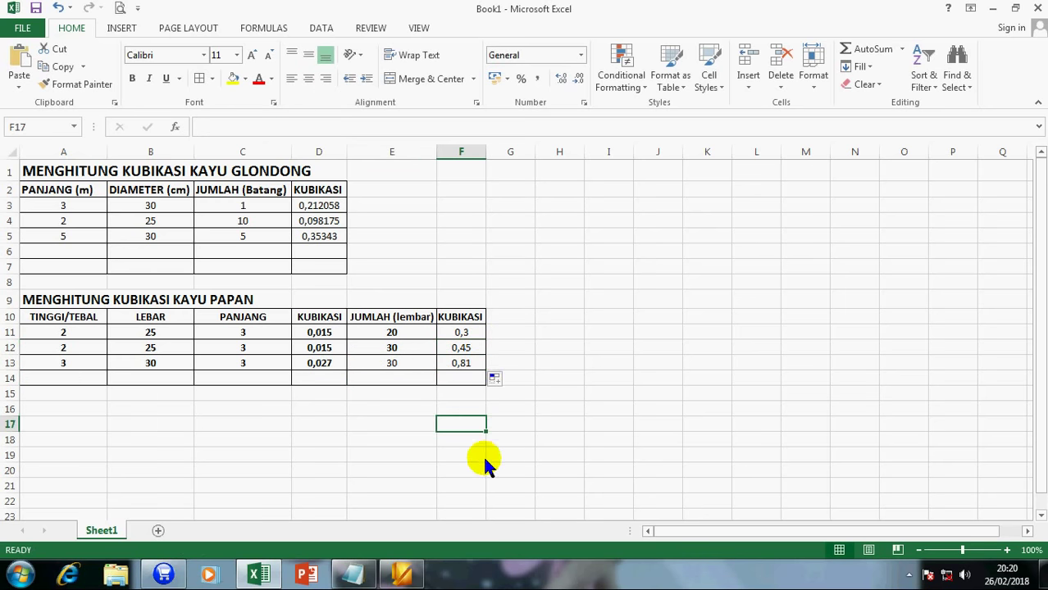
left_click(404, 366)
type("40")
key("Return")
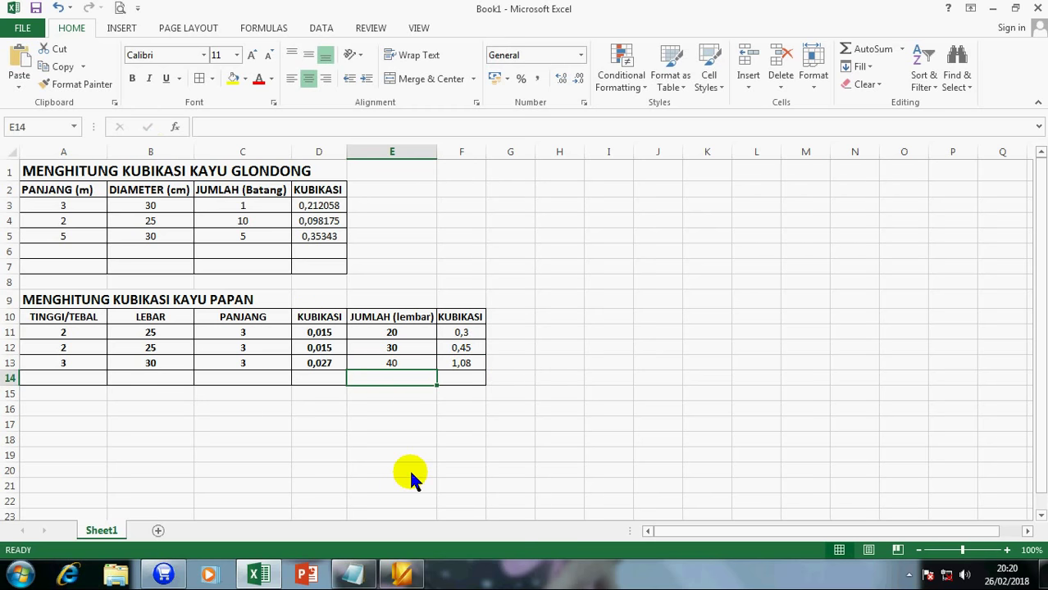
Step: Type 'tota kubikasi' in G10 and 'kubikasi persatuan lembar papan' in E9
left_click(491, 321)
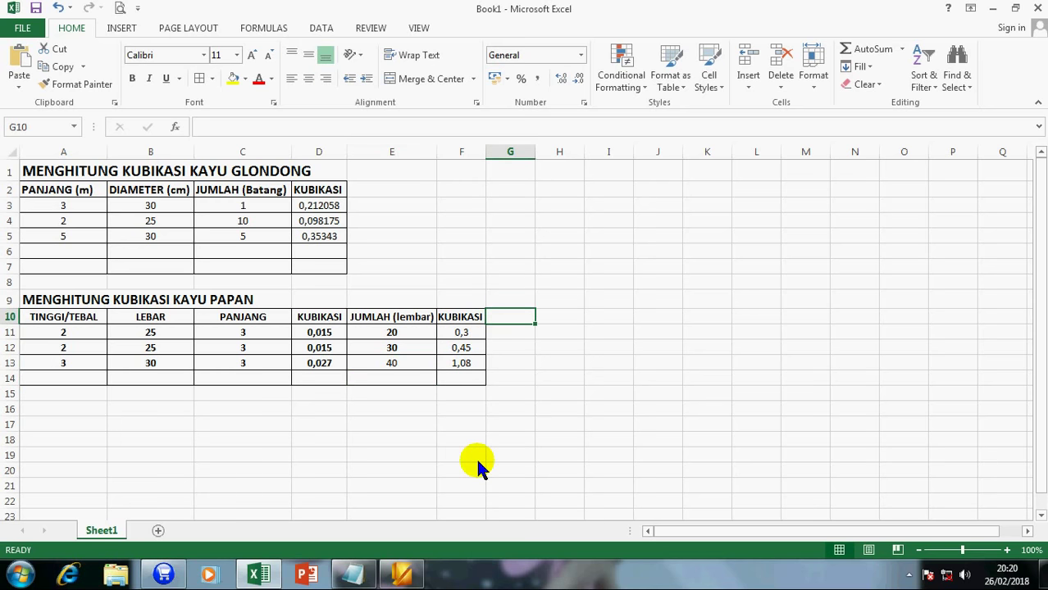
type("tota kubik")
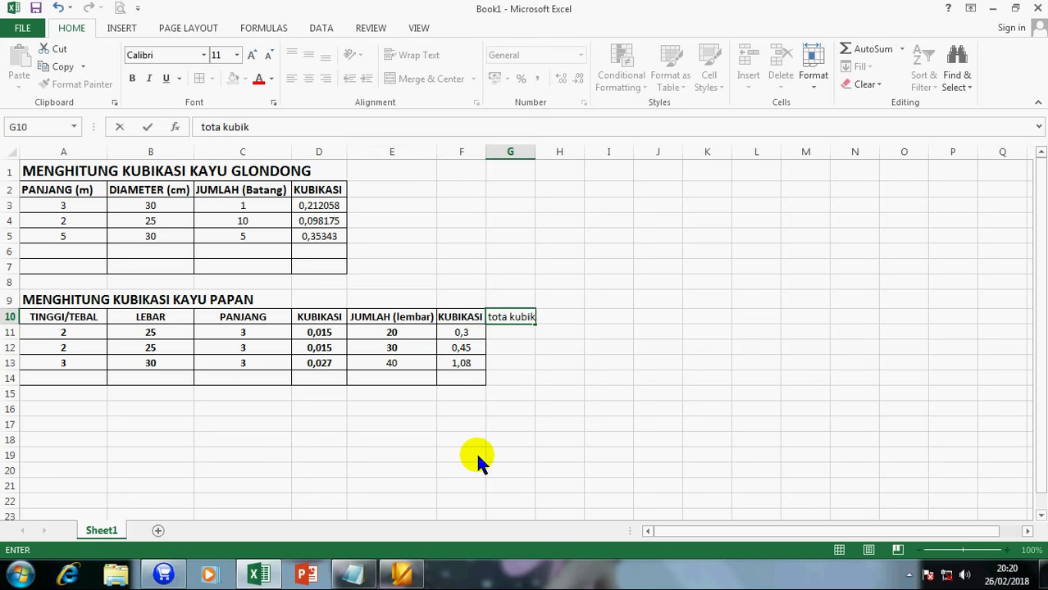
type("asi")
key("Up")
key("Left")
key("Left")
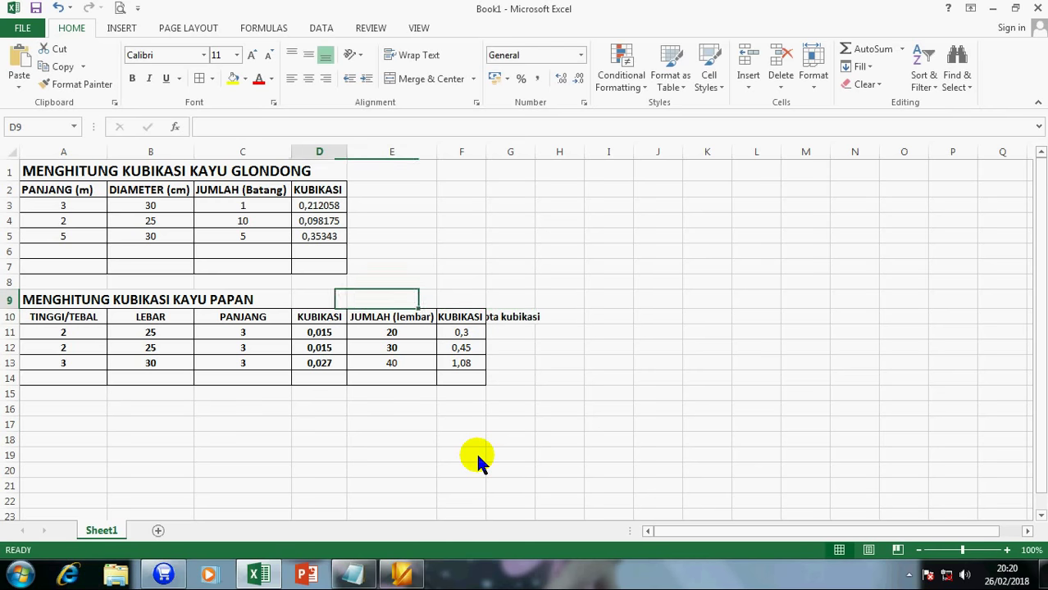
key("Left")
key("Right")
type("k")
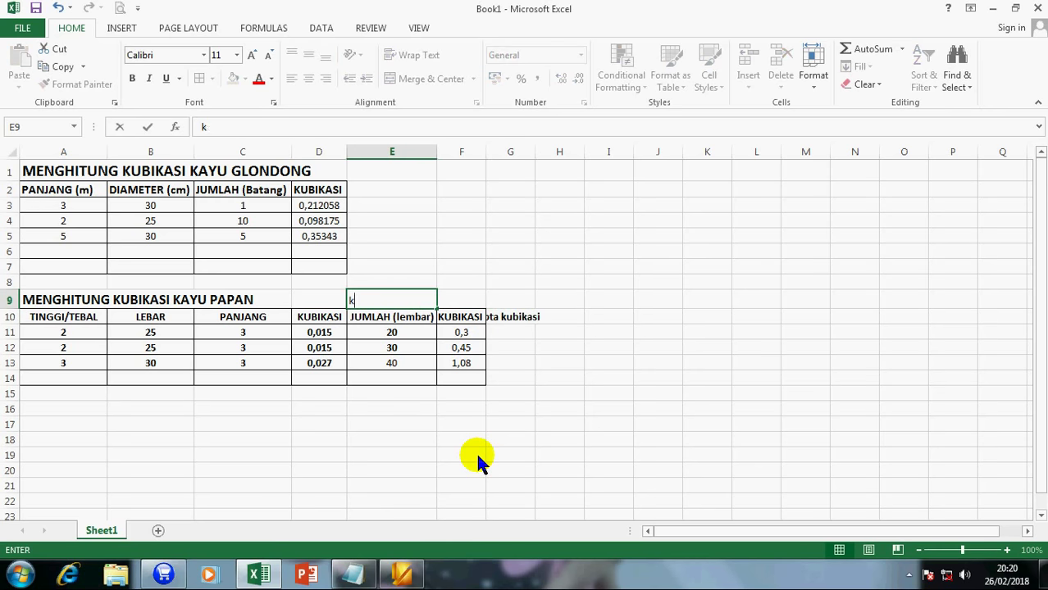
type("ubikasi per")
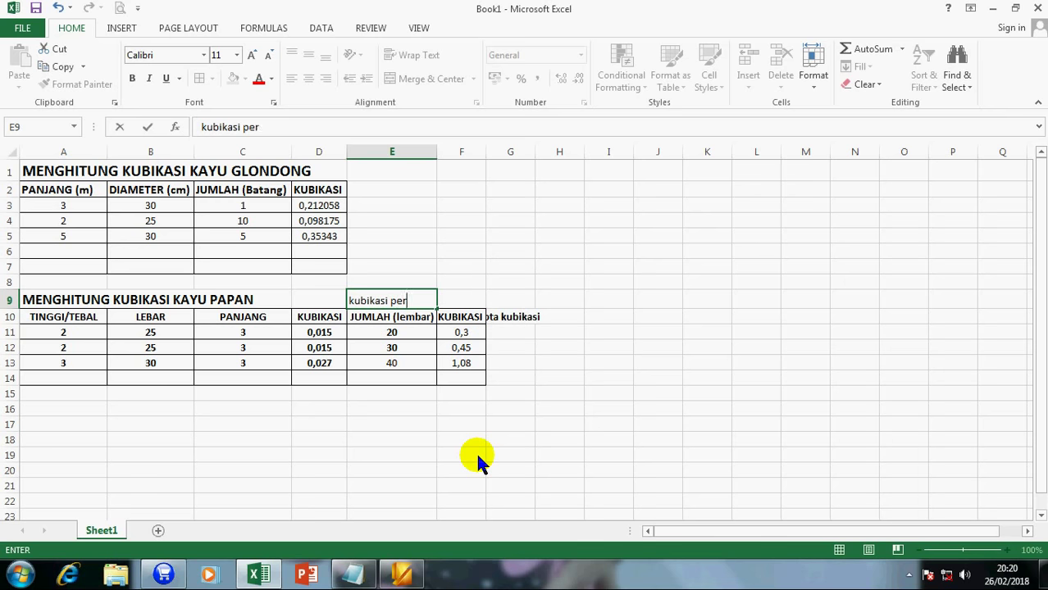
type("satuan le")
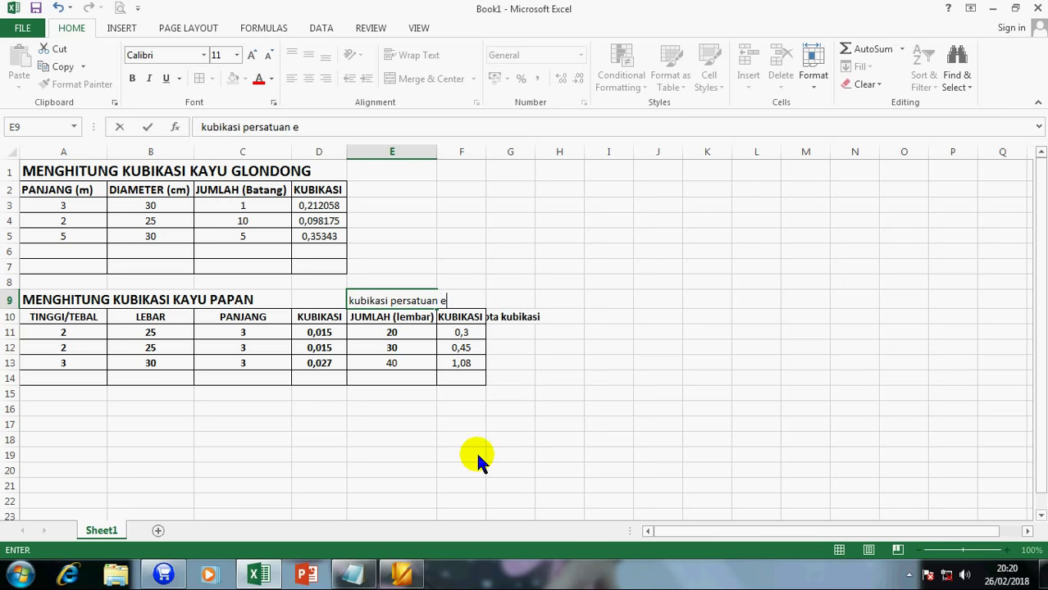
key("BackSpace")
type("lemba")
type("r papan")
key("Return")
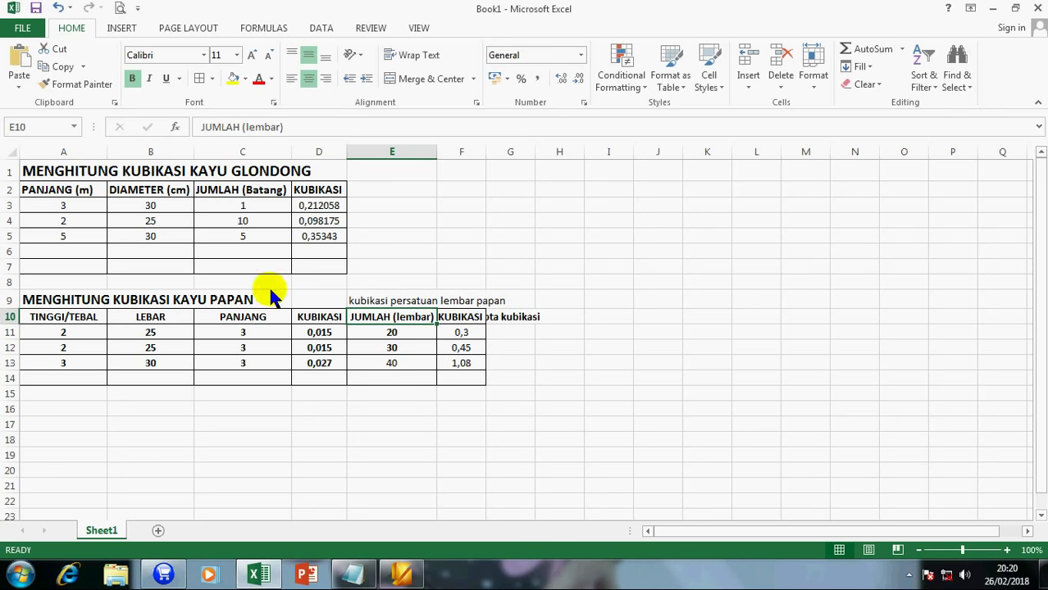
Step: Draw a red arrow from the E9 note to D10, then left-align G10
left_click(115, 29)
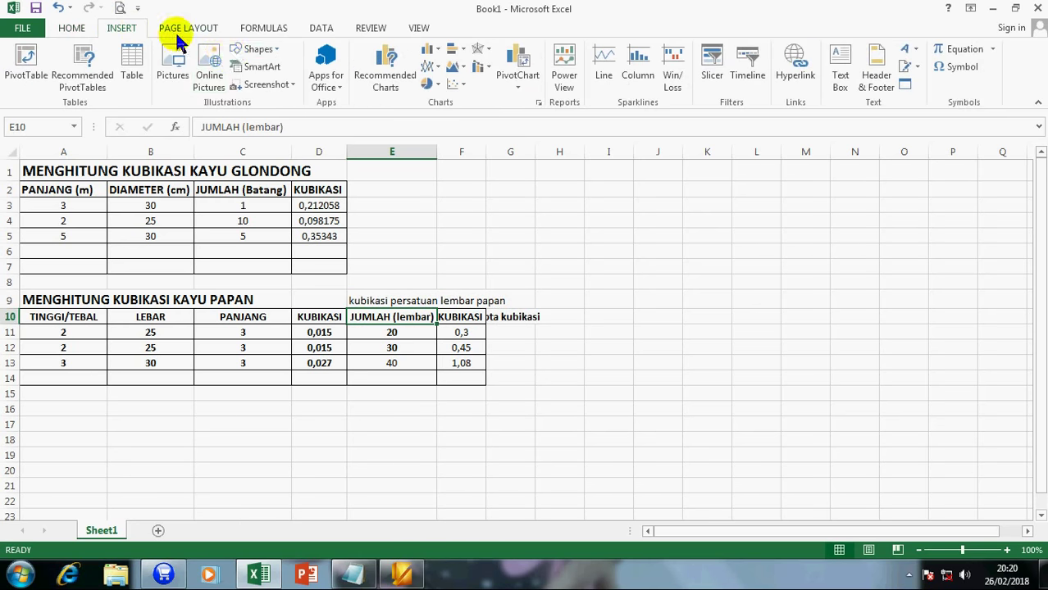
left_click(240, 49)
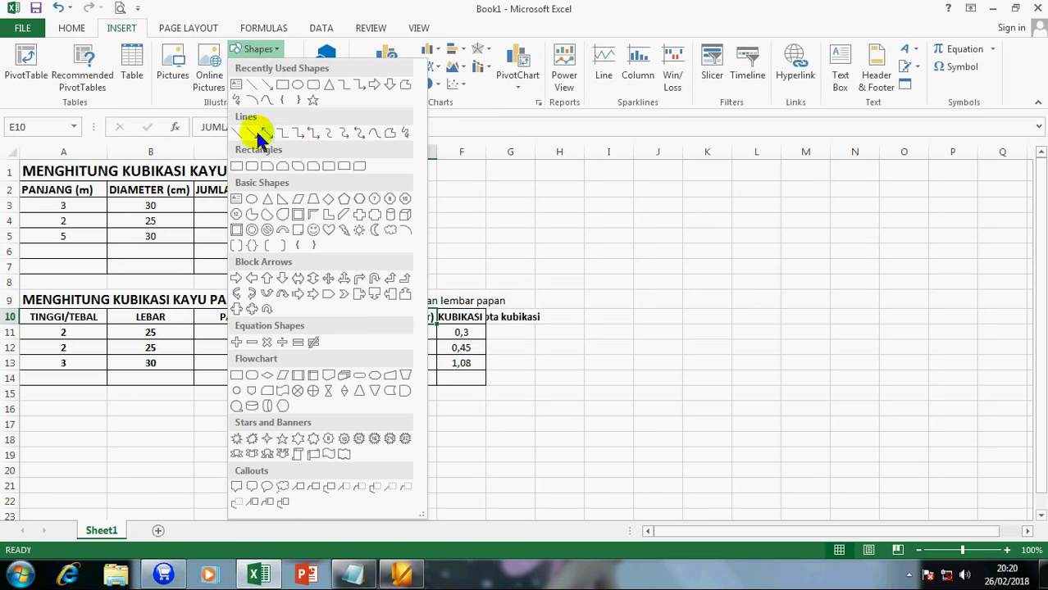
left_click(238, 133)
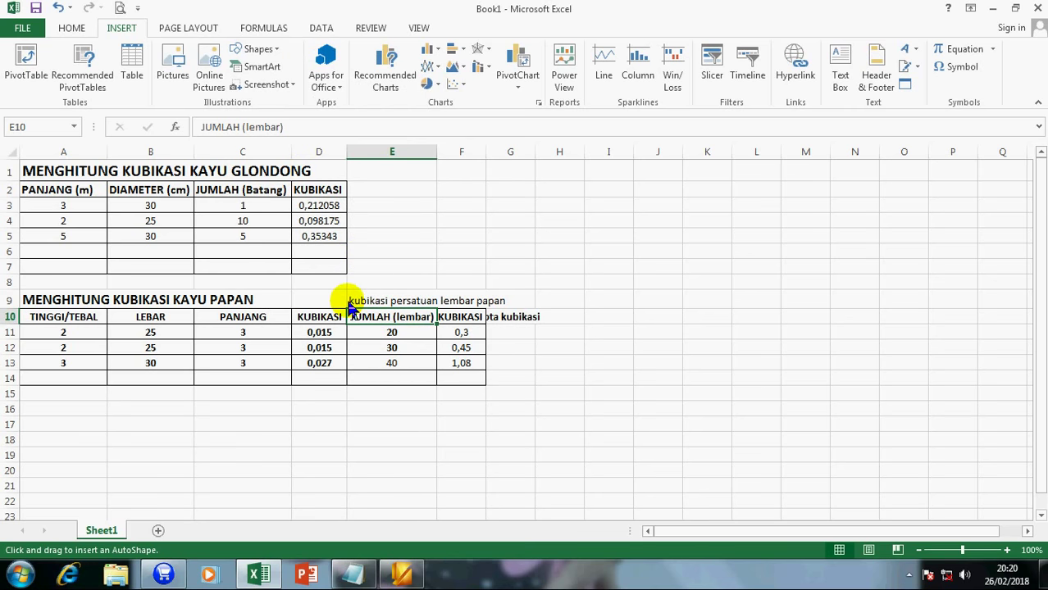
left_click_drag(348, 303, 326, 320)
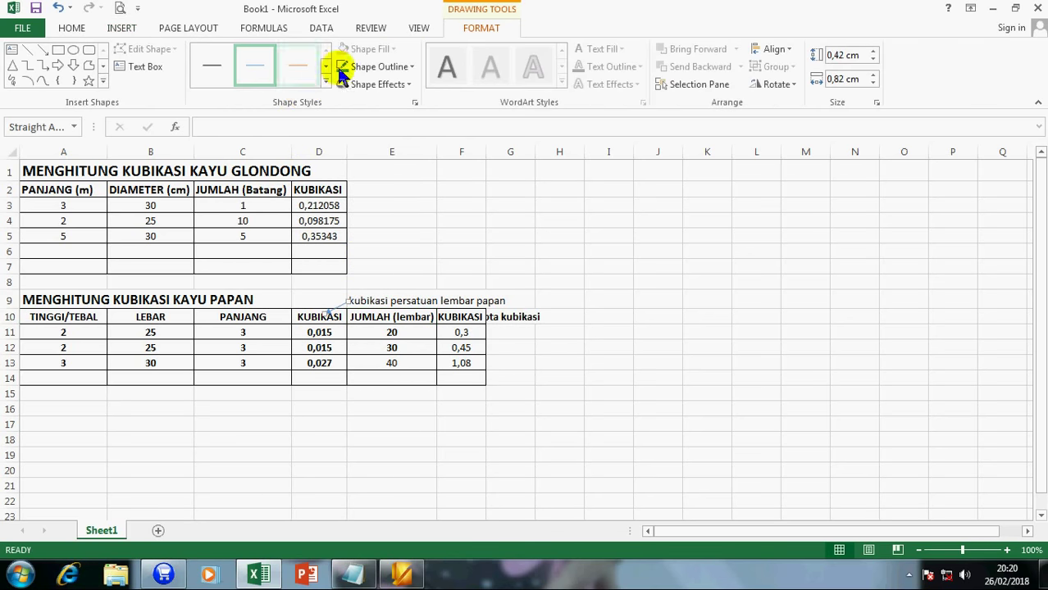
left_click(373, 66)
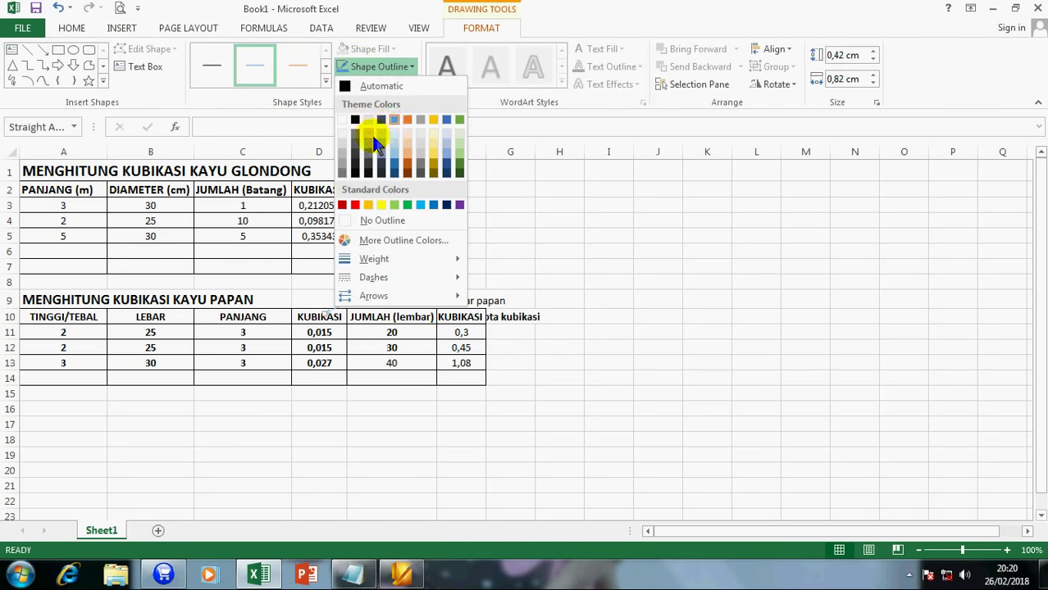
left_click(355, 205)
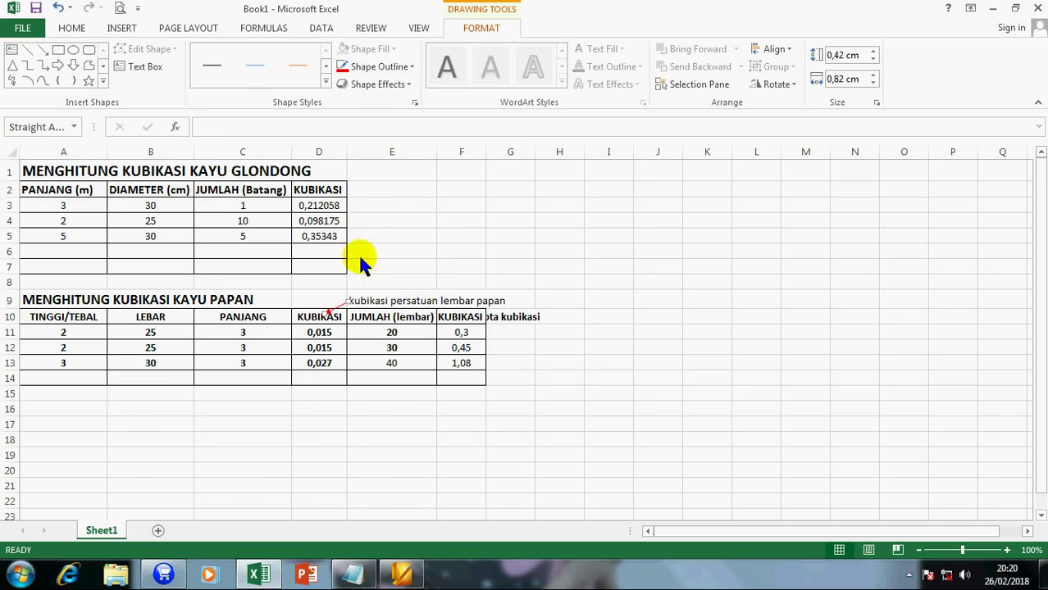
left_click(518, 321)
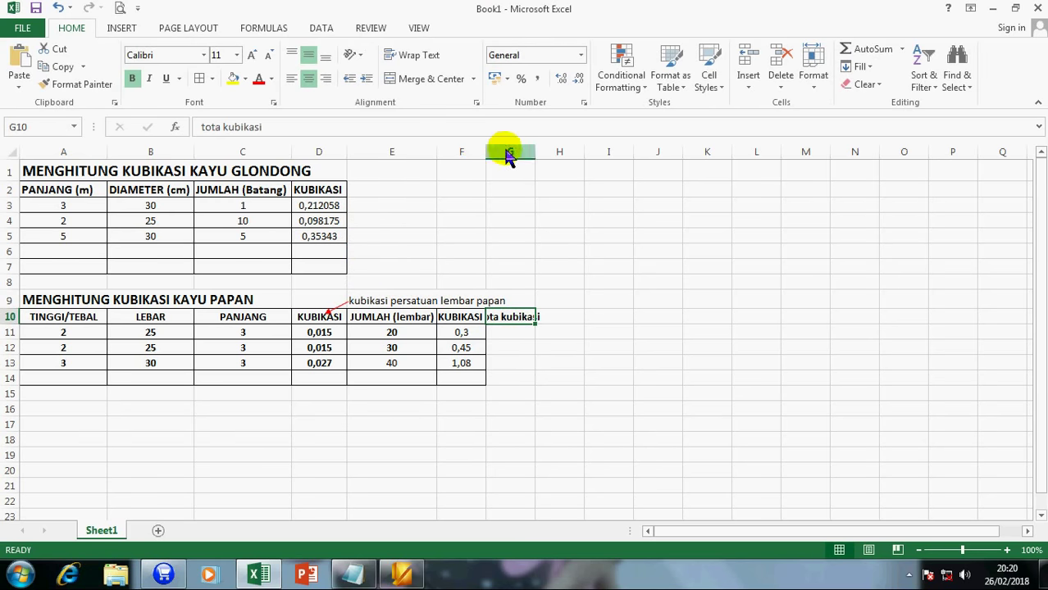
left_click(291, 78)
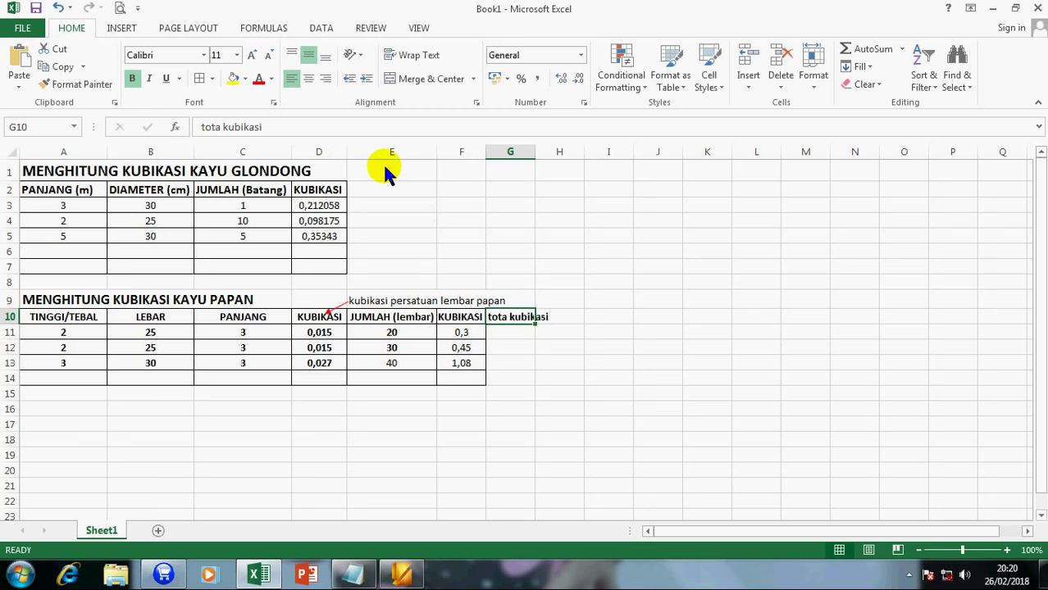
Step: Draw a short arrow from the 'tota kubikasi' note to the F10 KUBIKASI header
left_click(133, 28)
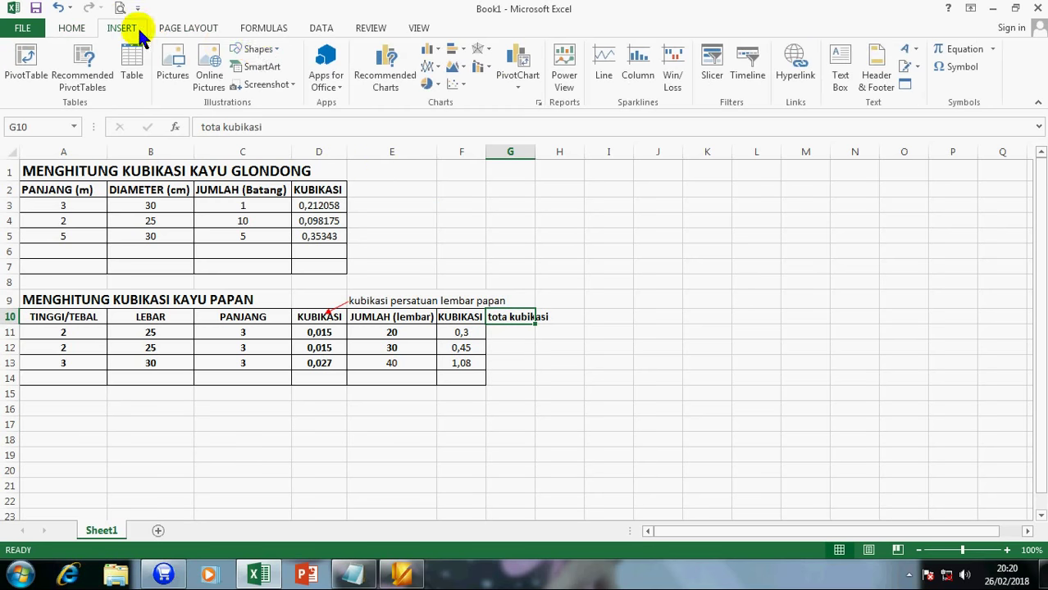
left_click(261, 50)
left_click(264, 129)
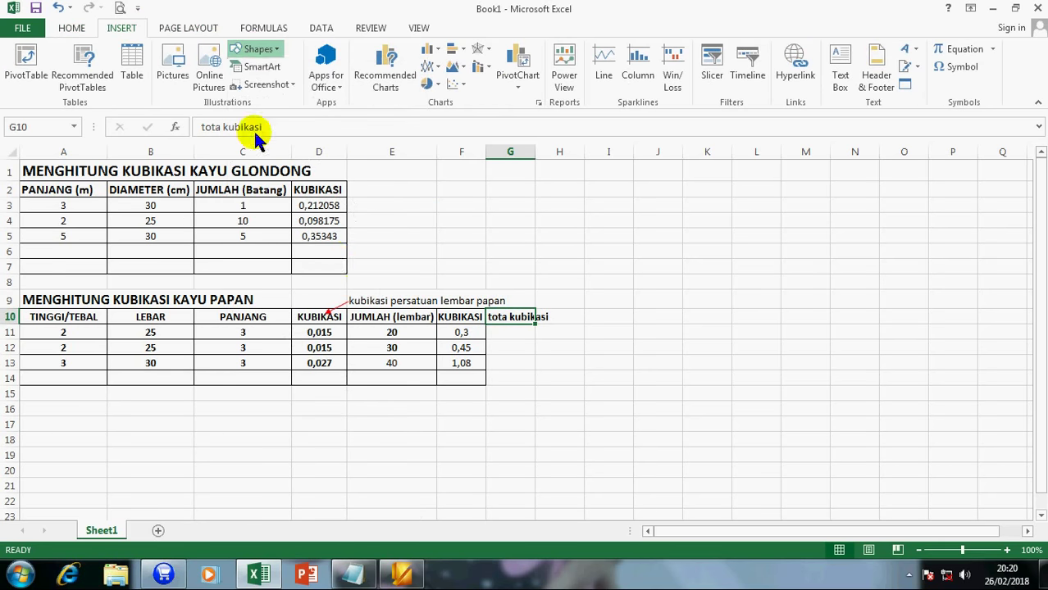
left_click_drag(473, 316, 490, 316)
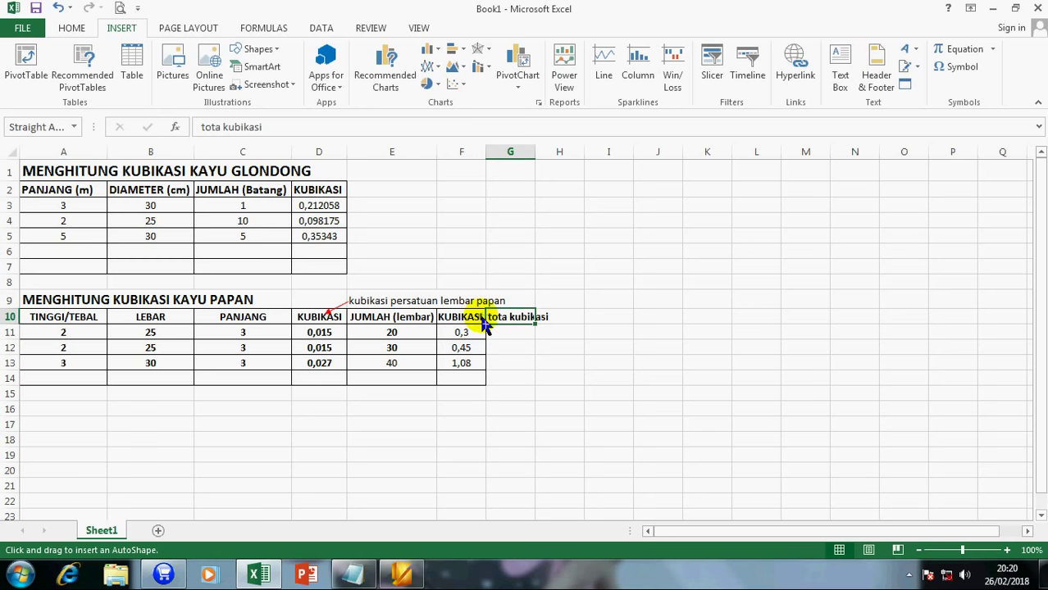
left_click(609, 236)
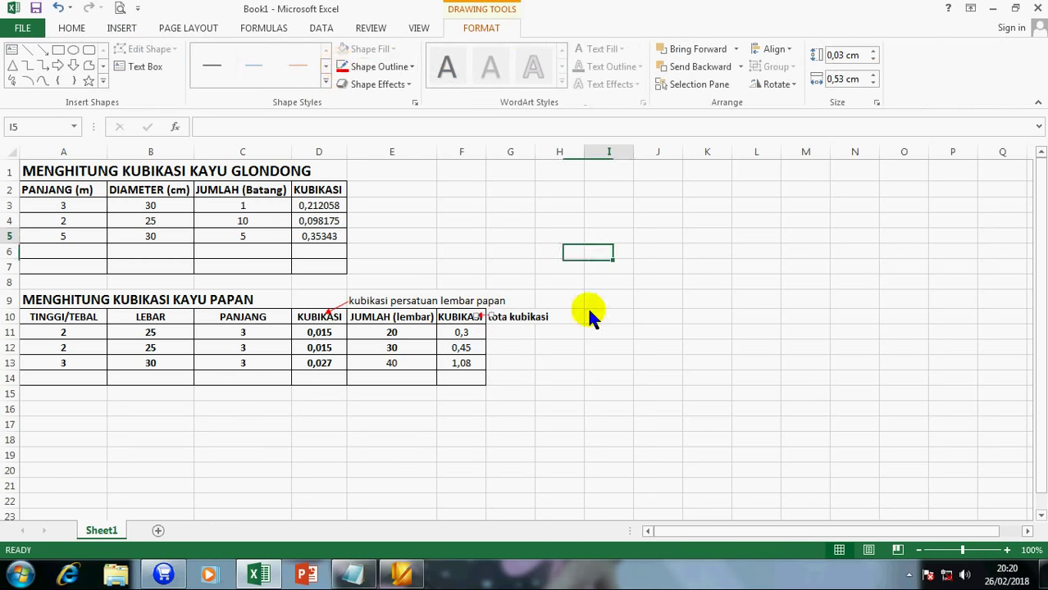
left_click(559, 515)
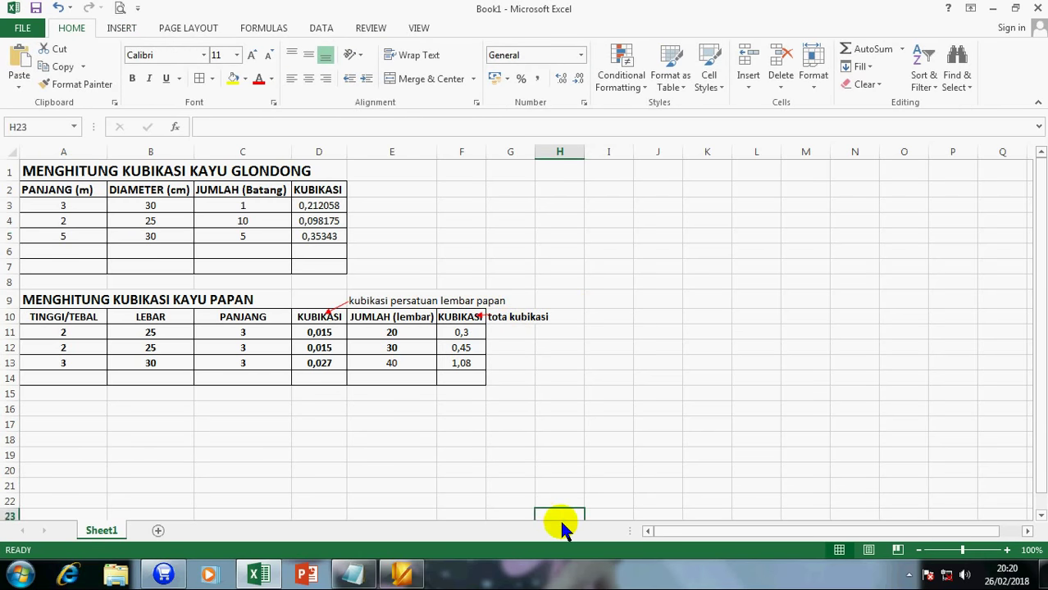
Step: In Notepad, add a summary line about calculating plank and log kubikasi below 'jumlah papan'
left_click(352, 574)
key("Return")
type("d")
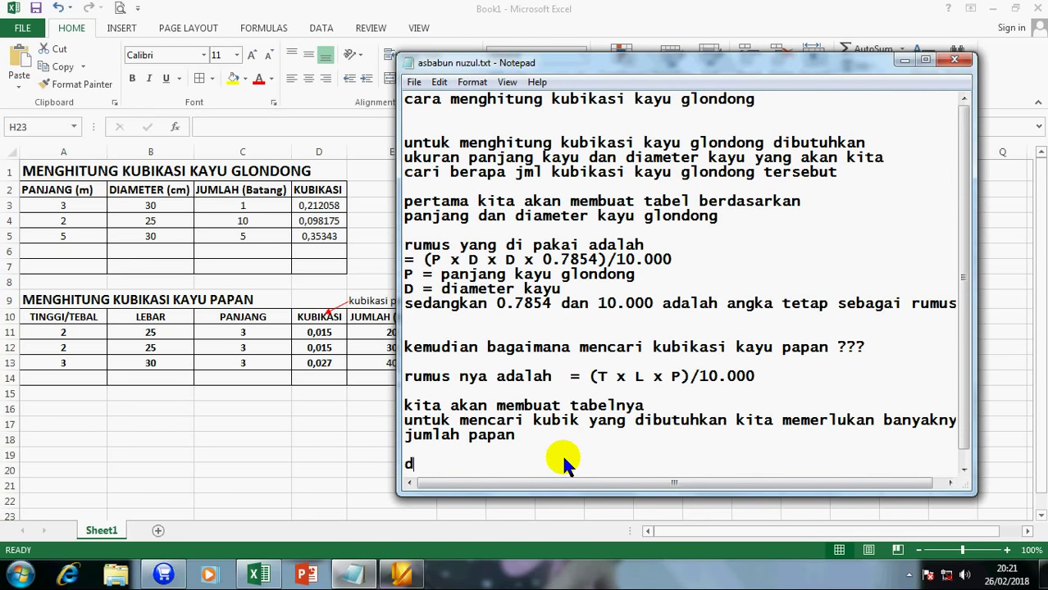
type("emikian ")
type("c")
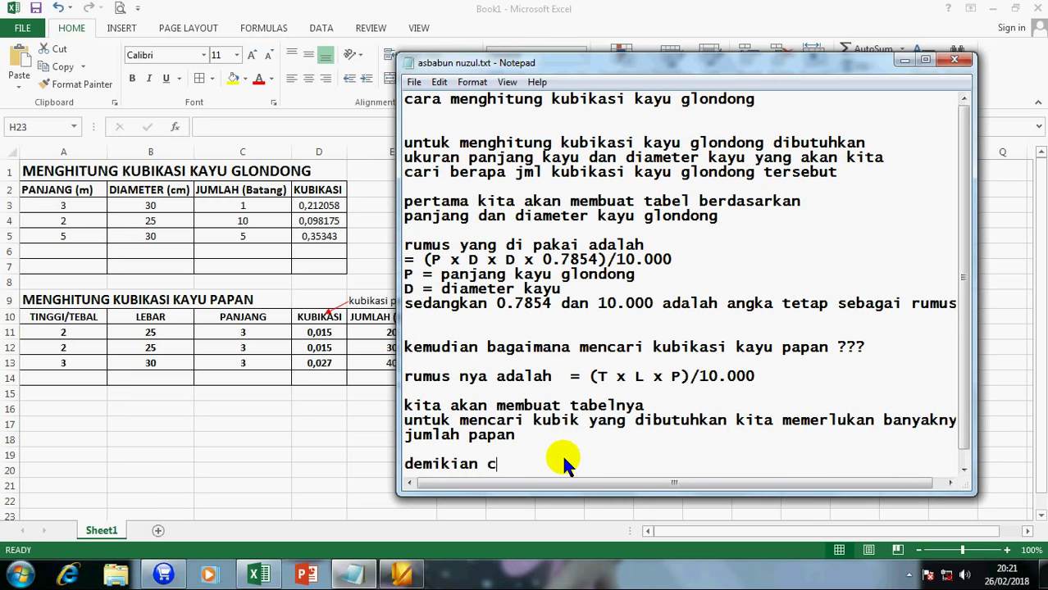
type("ara menbca")
key("BackSpace")
key("BackSpace")
key("BackSpace")
type("cari")
type(" rumus kubikas")
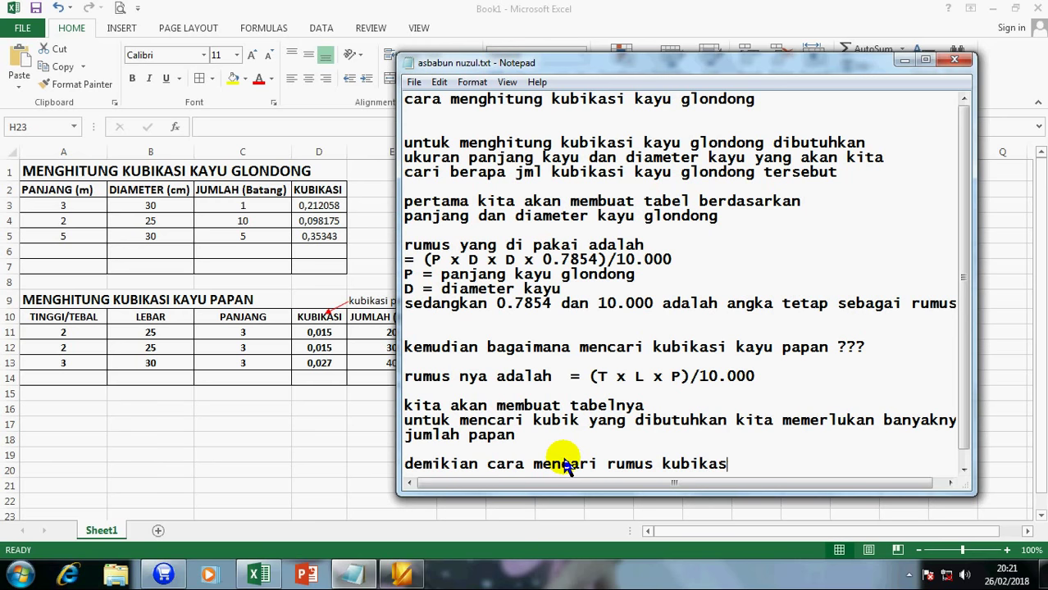
type("paan d")
key("BackSpace")
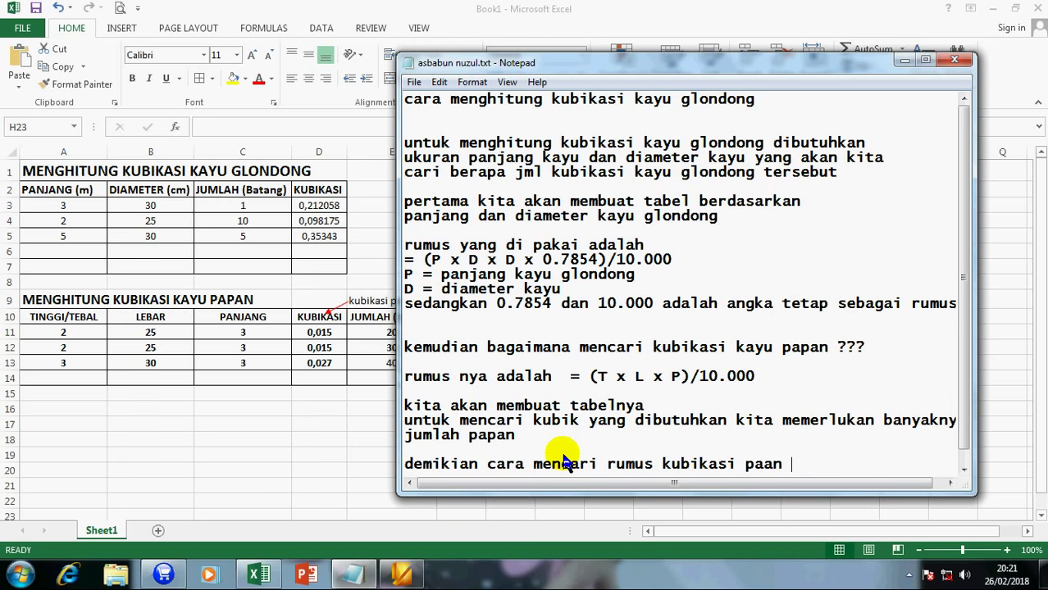
type("pan dan kayu")
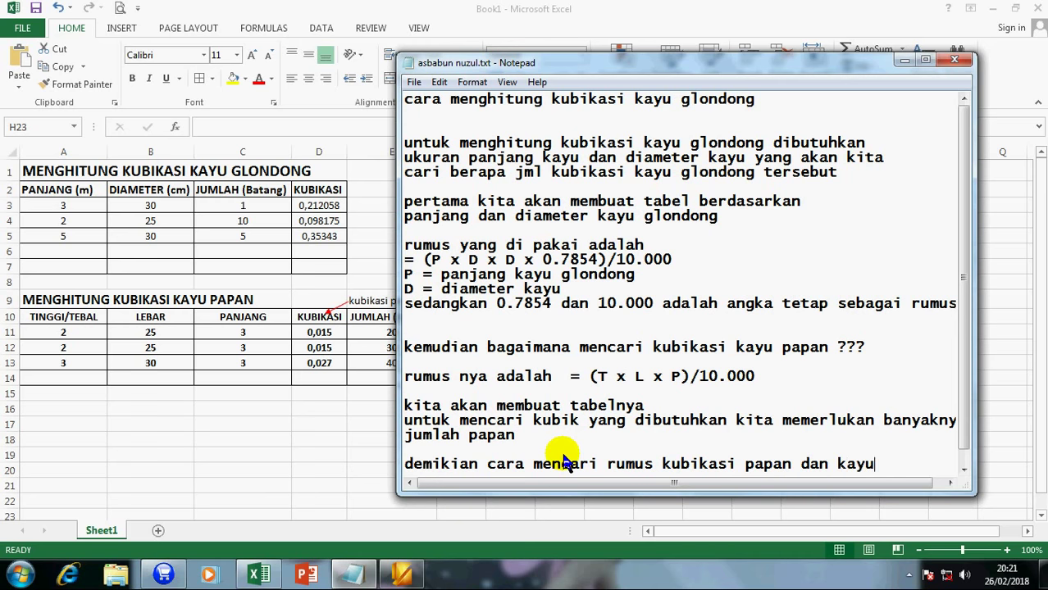
type(" glondong")
Step: Add 'semoga bermanfaat' and a request to subscribe and like the channel
key("Return")
type("sem")
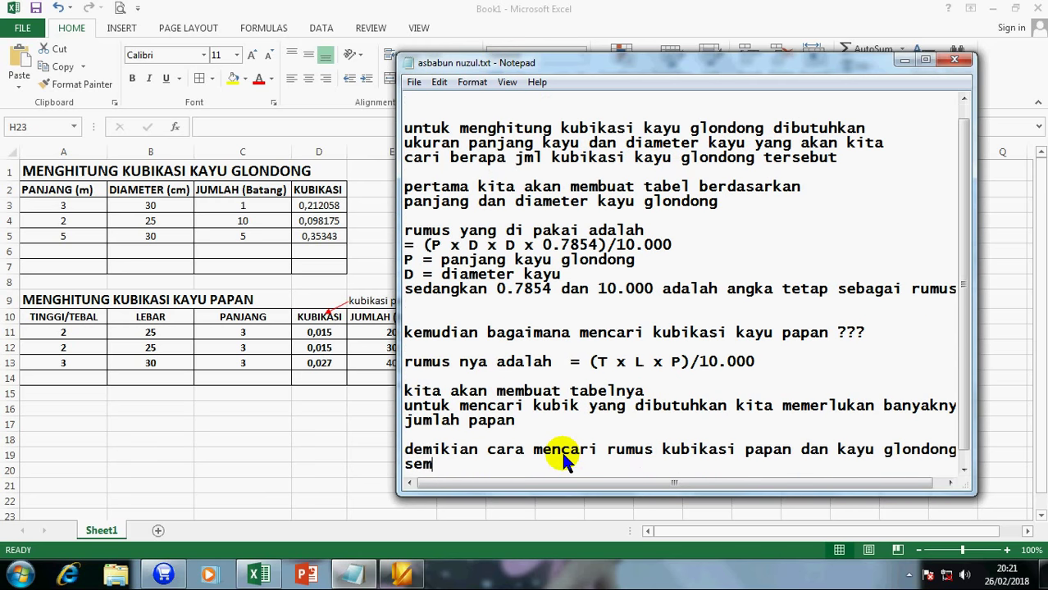
type("oga bermanfaat")
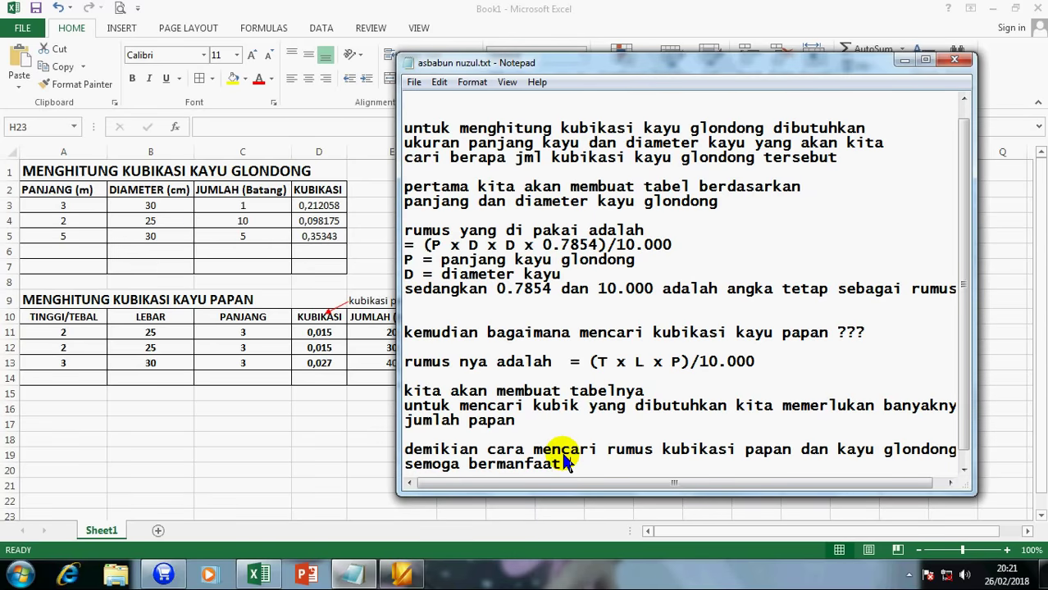
key("Return")
type("ntuk ")
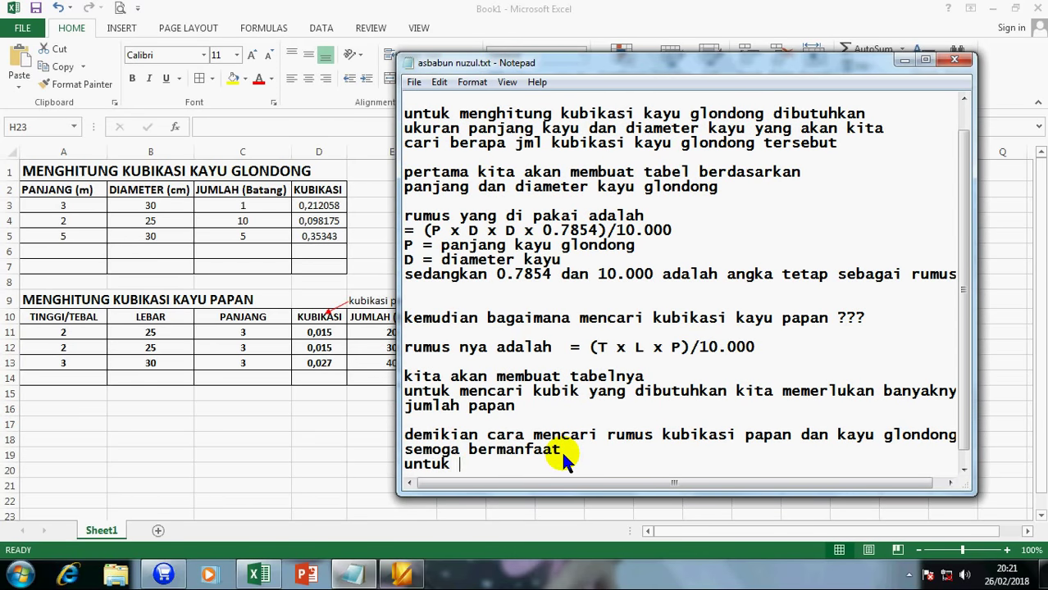
type("mendapatkan i")
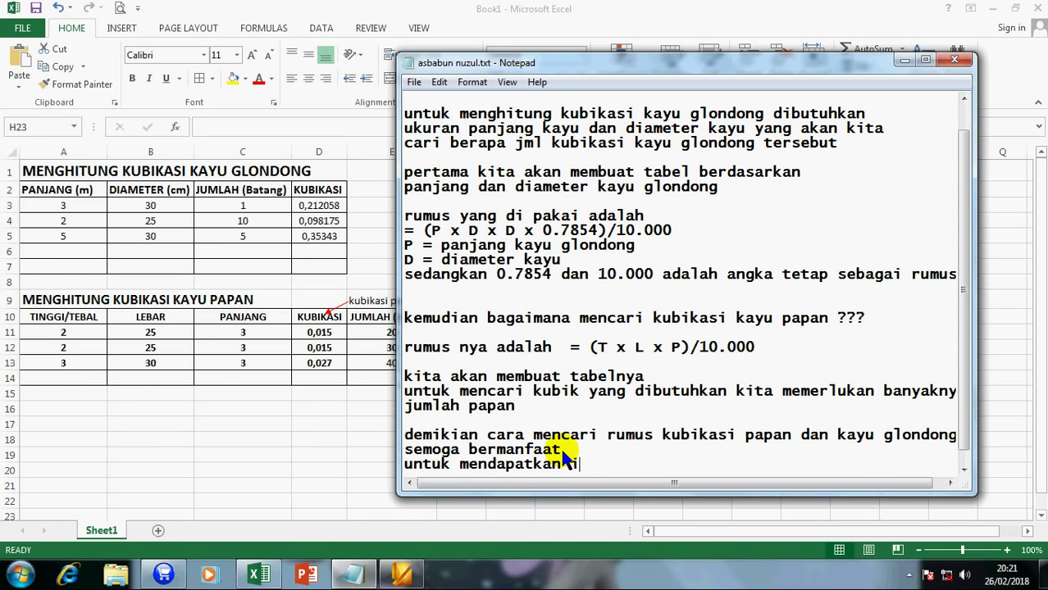
type("nfo")
type(" lain")
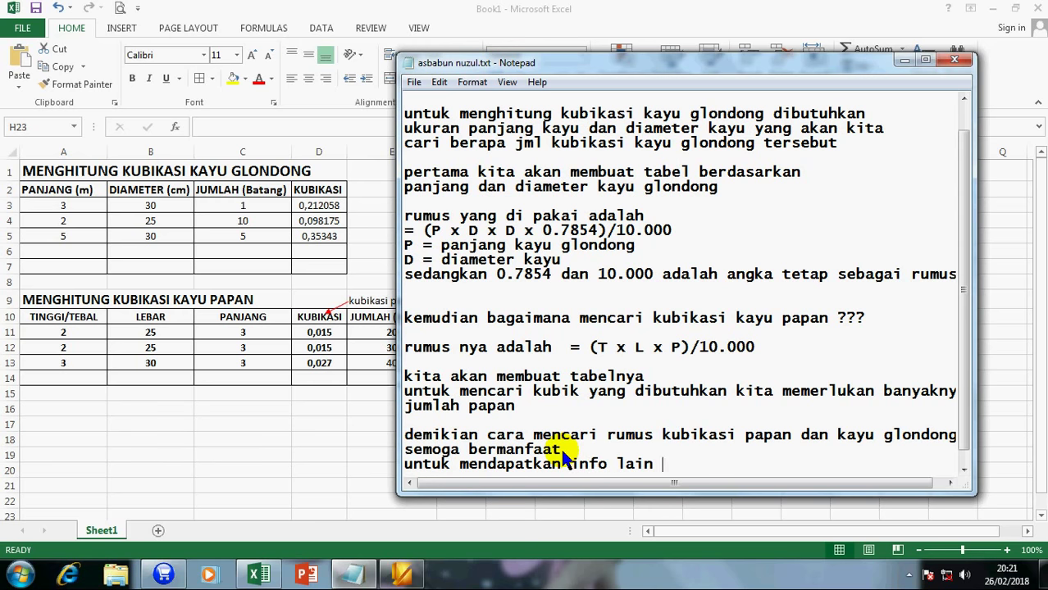
type("silahkan subs")
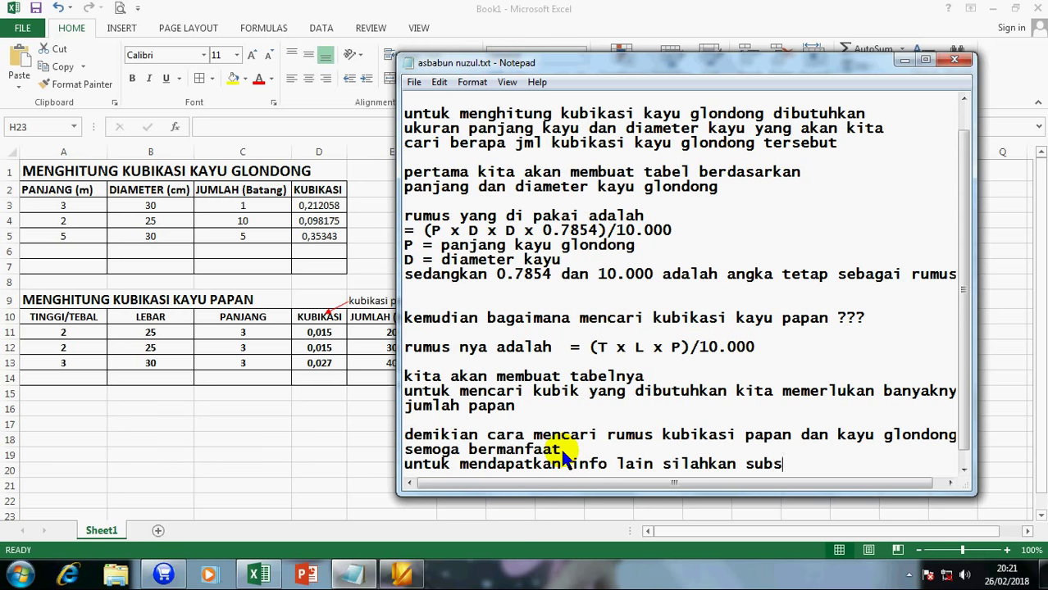
type("rcibe dan li")
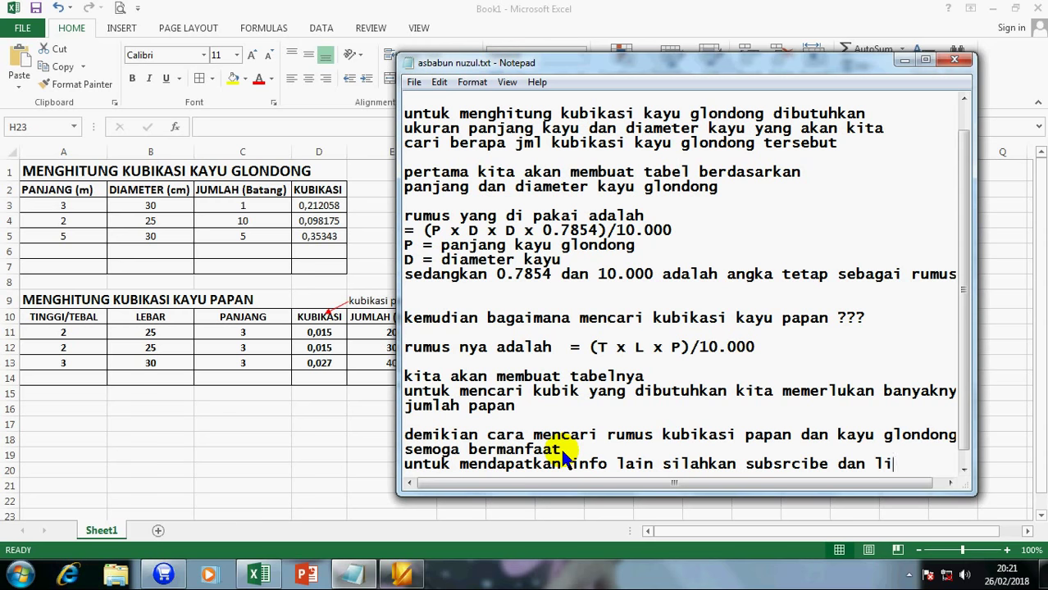
type("ke channel")
key("Return")
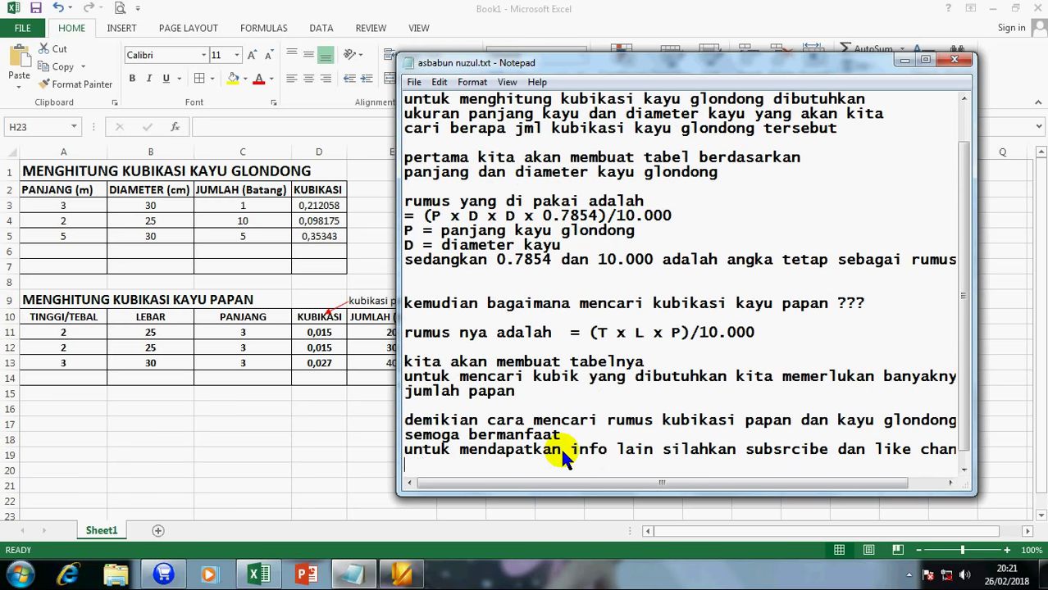
type("video saya")
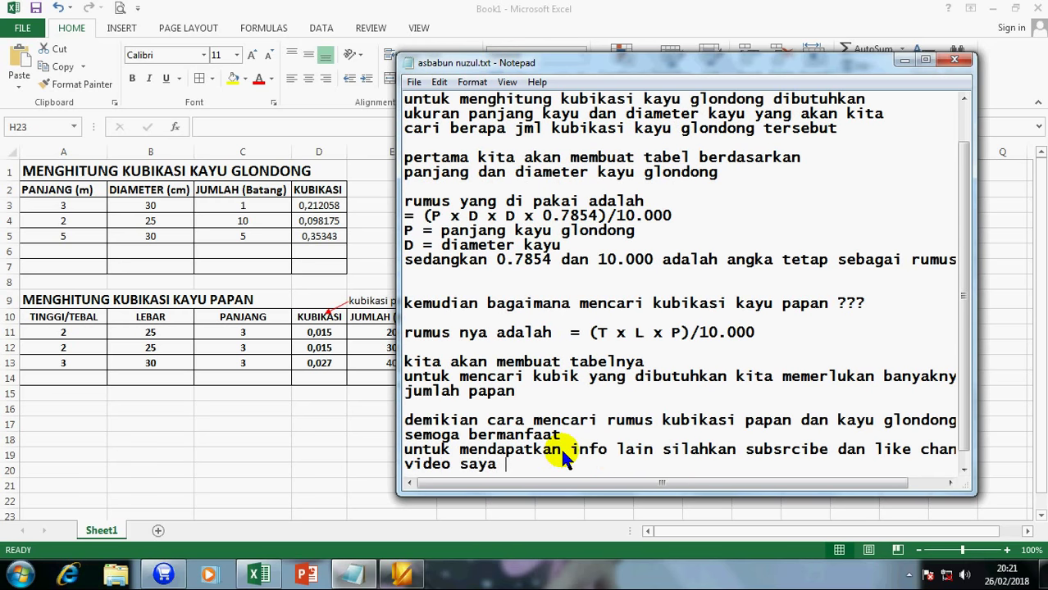
Step: Add the thank-you line 'terima kasih telah menonton video saya' and a 'bye' farewell
key("Return")
type("terimma")
key("BackSpace")
key("BackSpace")
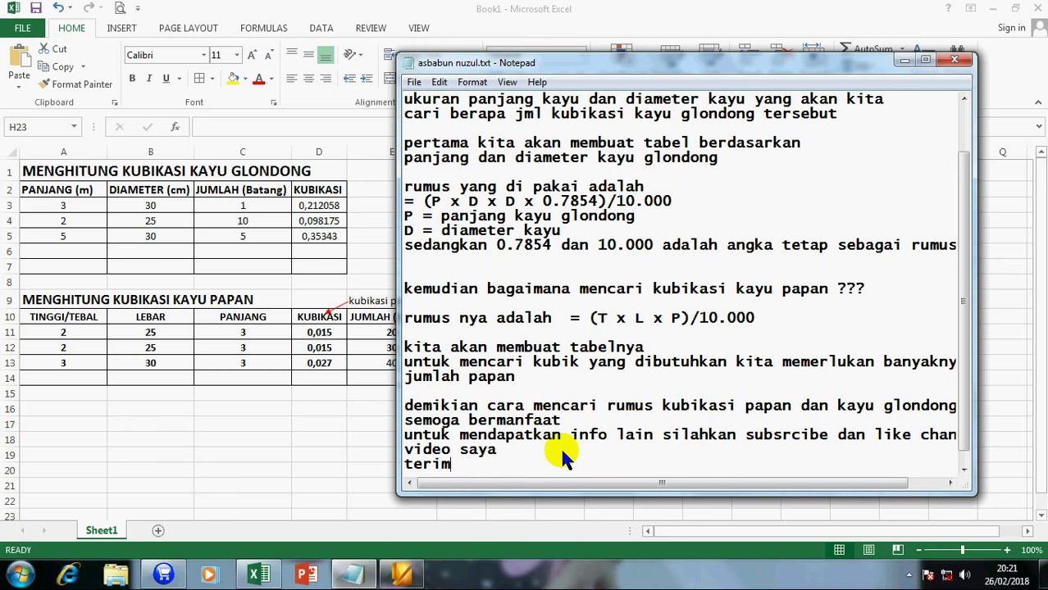
type("a kasih tel")
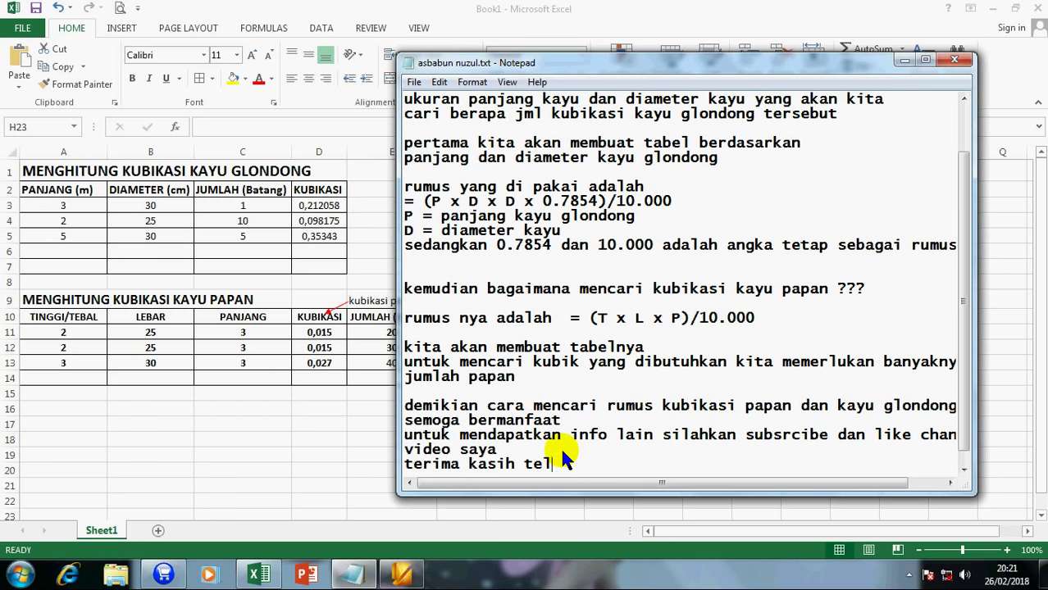
type("ah menonton ")
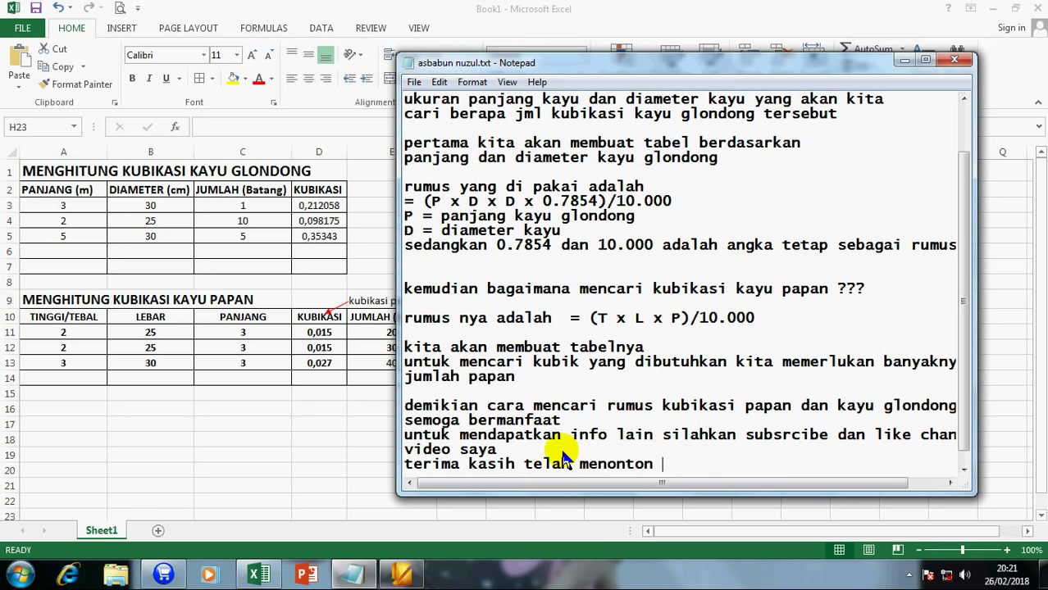
type("video saya")
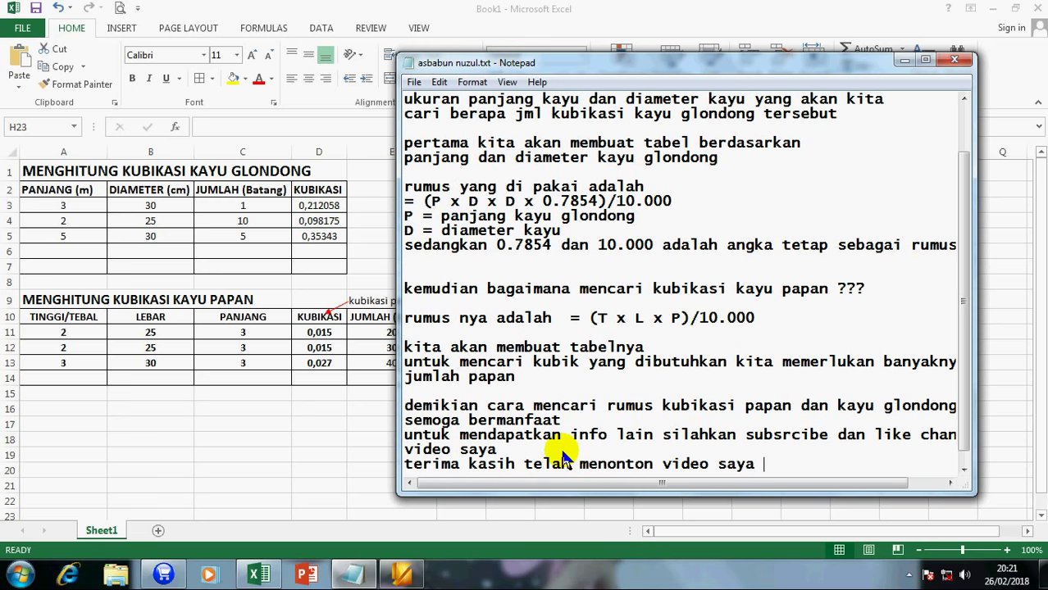
key("Return")
type(".......")
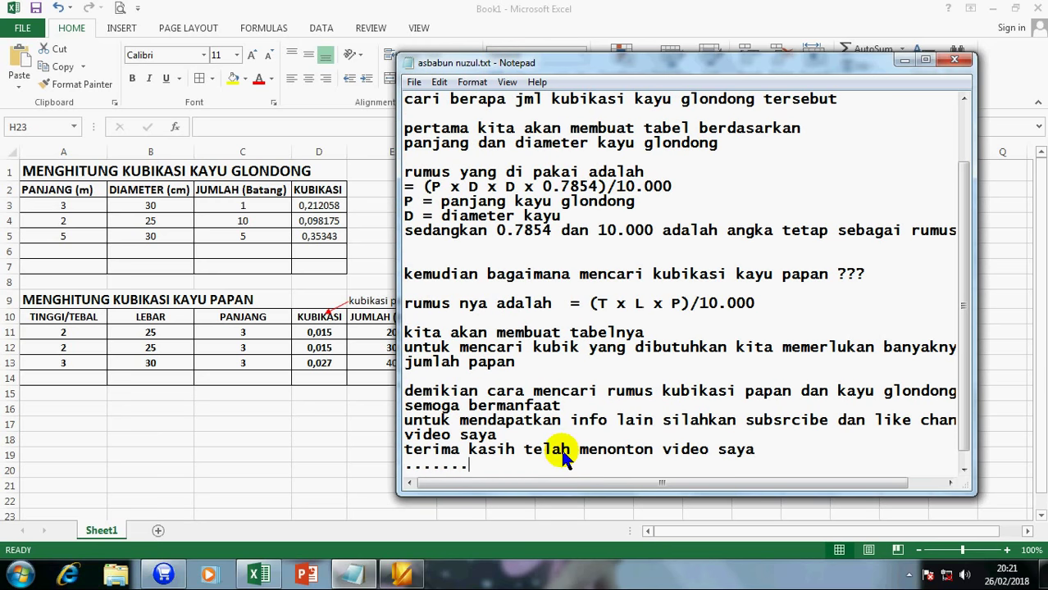
key("Return")
key("Return")
type("byy")
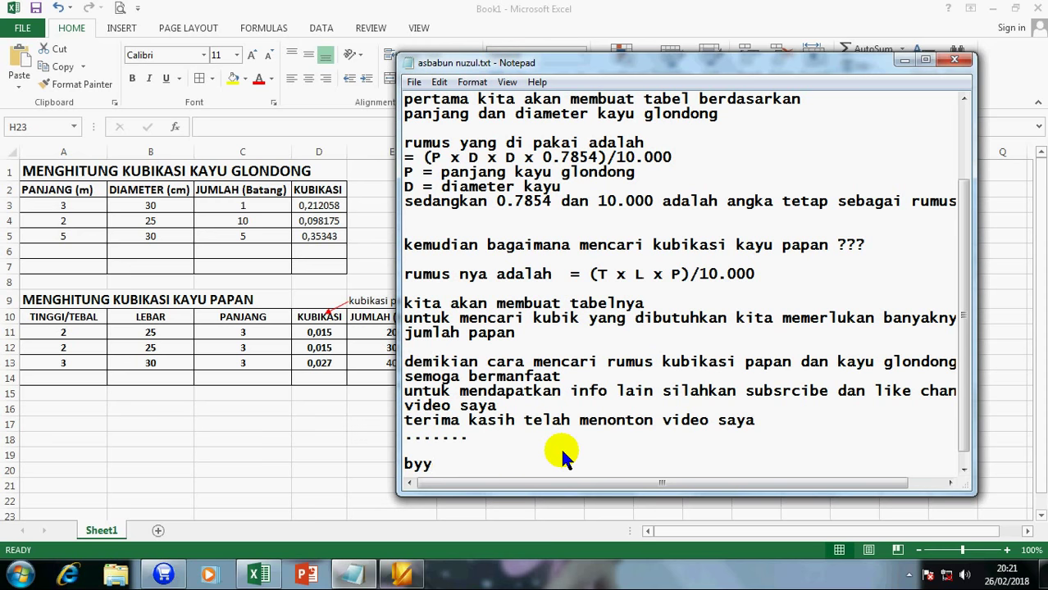
type("e  bye")
key("Return")
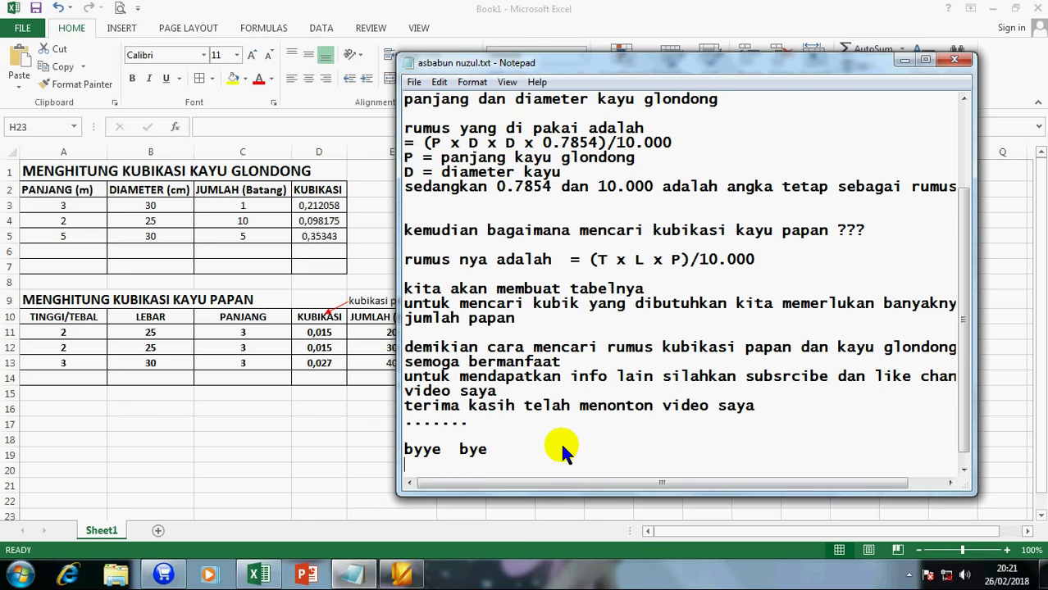